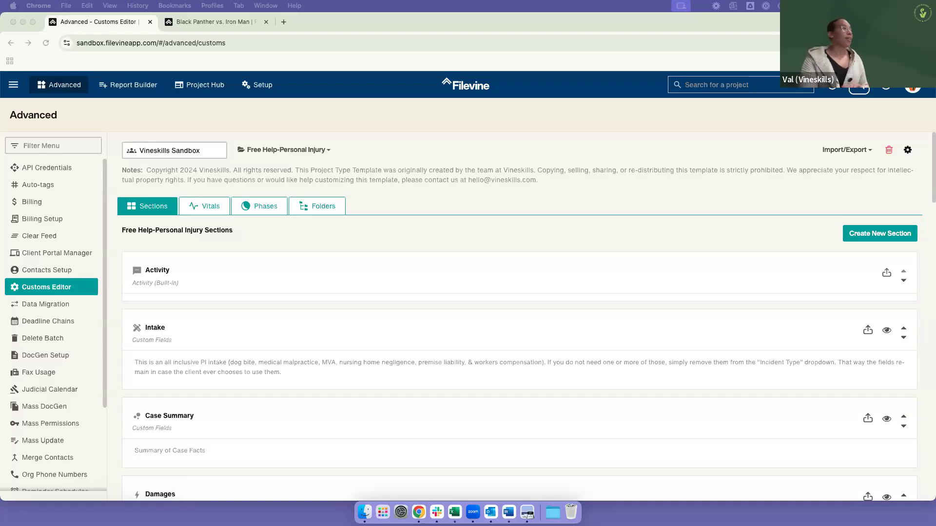
Step: Look over the case project's Intake section, then the Free Help-Personal Injury section list in the Customs Editor
click(242, 22)
scroll(423, 343, down, 2)
scroll(423, 344, down, 1)
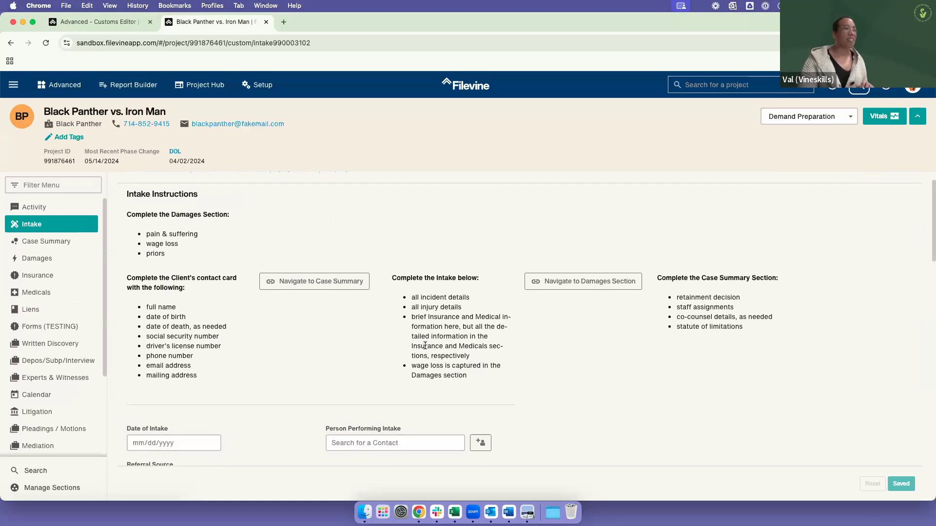
click(81, 23)
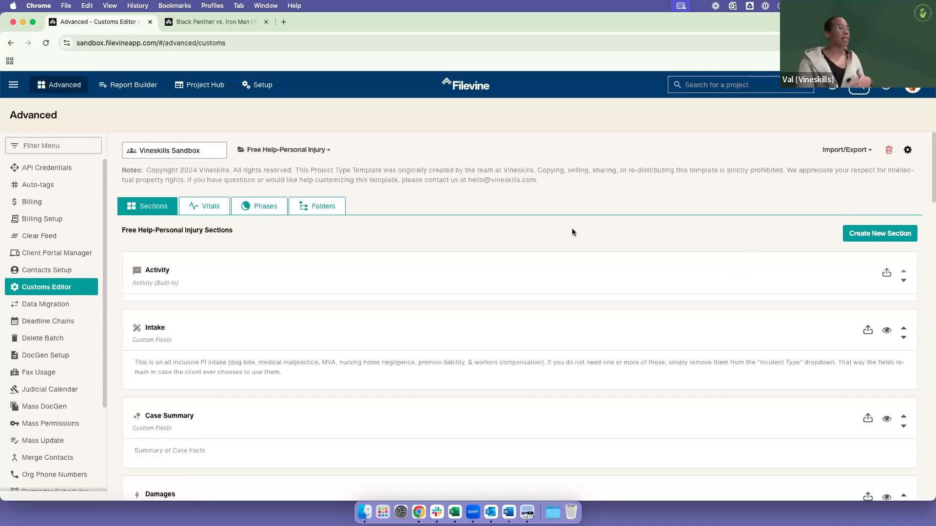
scroll(573, 233, down, 1)
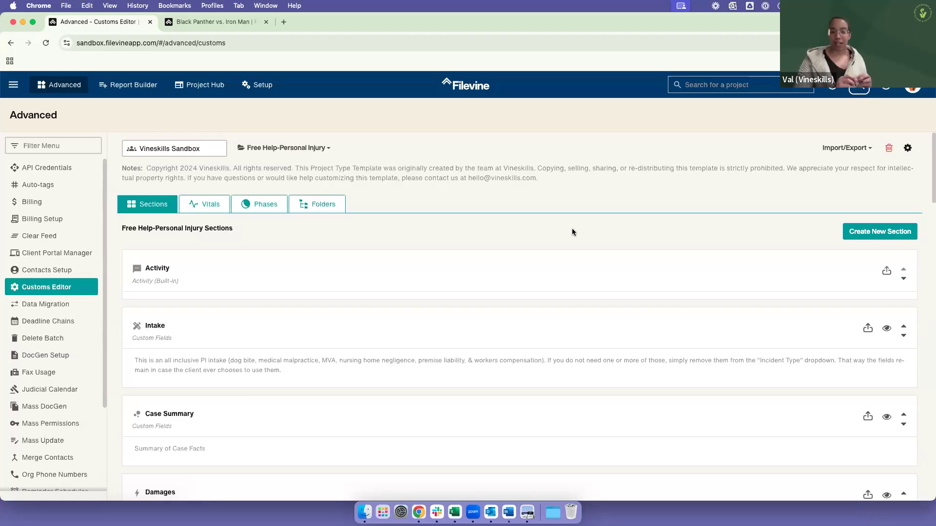
Step: Return to the case project and view its Activity feed
click(189, 24)
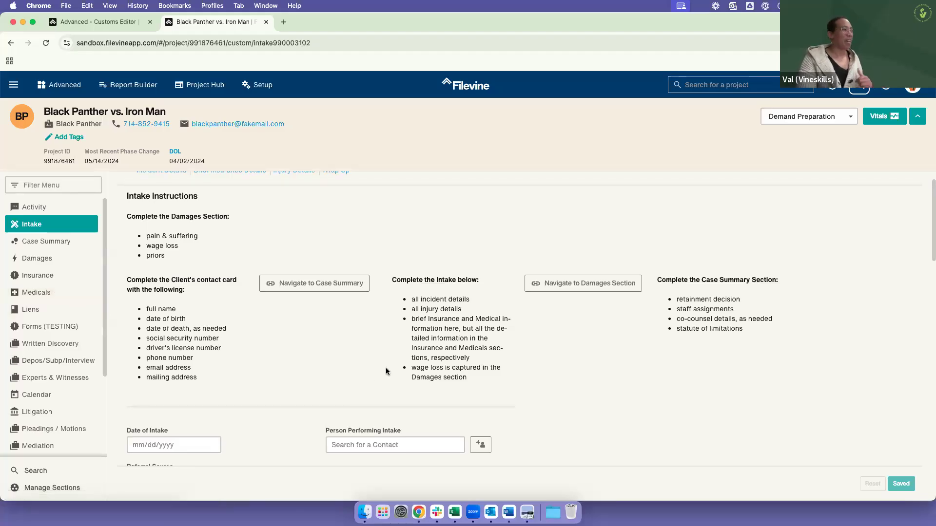
scroll(292, 321, up, 2)
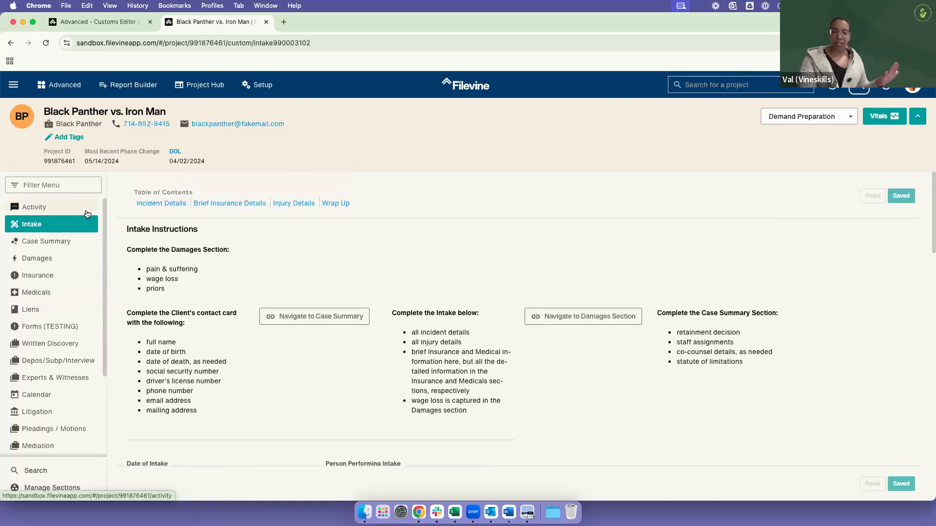
click(87, 214)
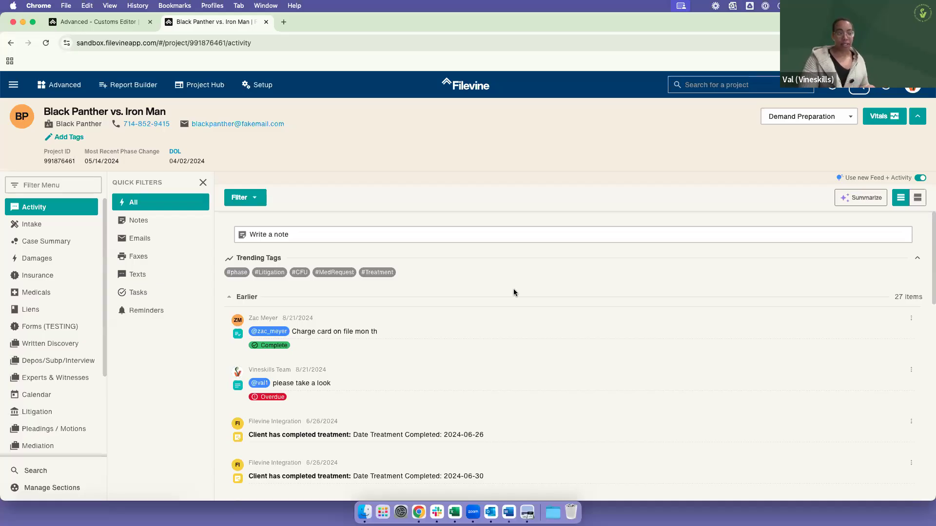
scroll(59, 317, down, 1)
Step: Open the project's Calendar section and show its events in List view
click(39, 385)
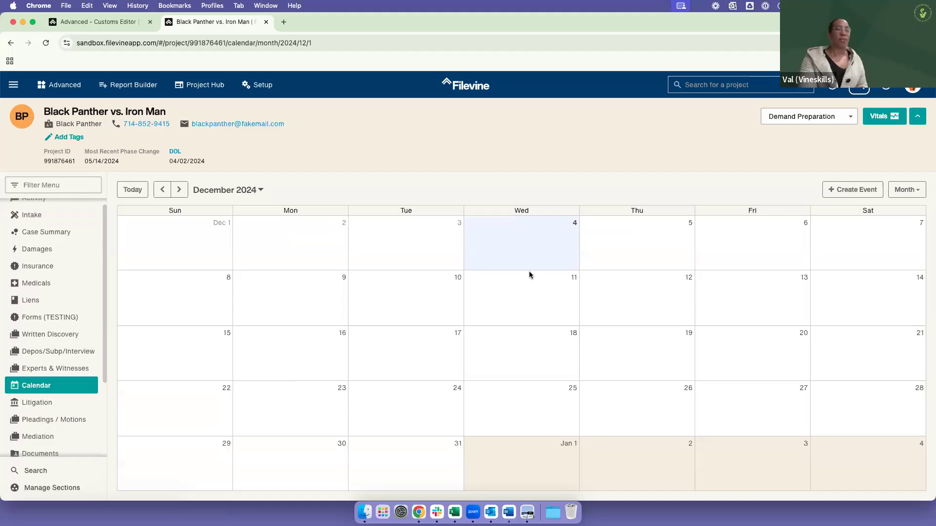
click(909, 190)
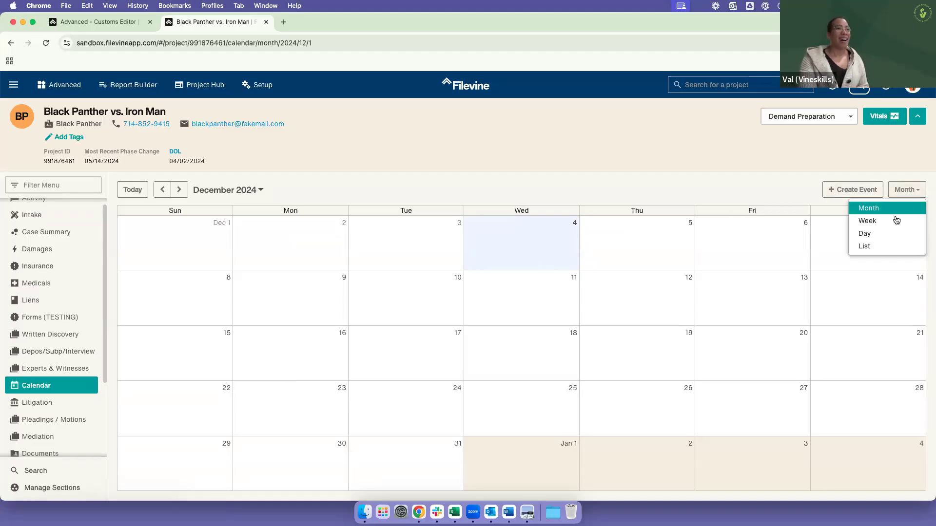
click(866, 246)
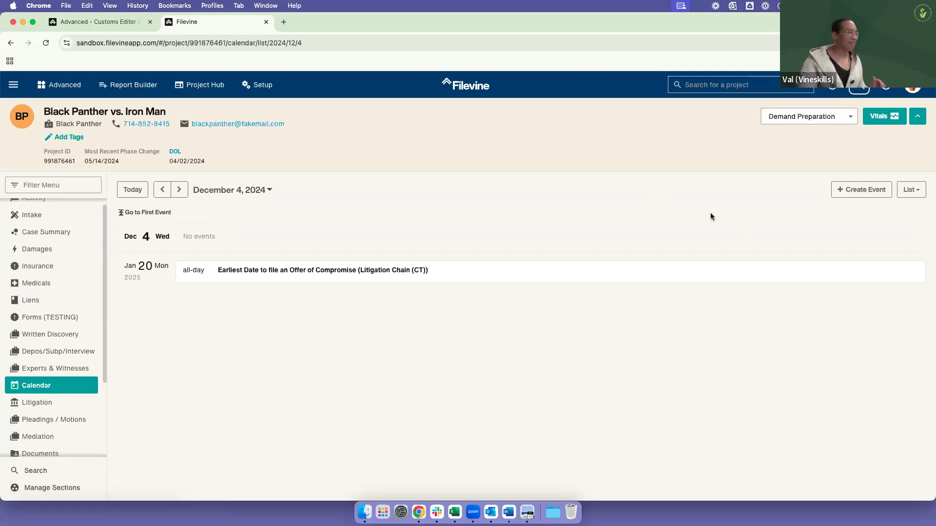
Step: Open the project's Ad Hoc Deadlines section and bring up a blank form for adding a deadline
scroll(92, 280, down, 1)
scroll(88, 317, down, 4)
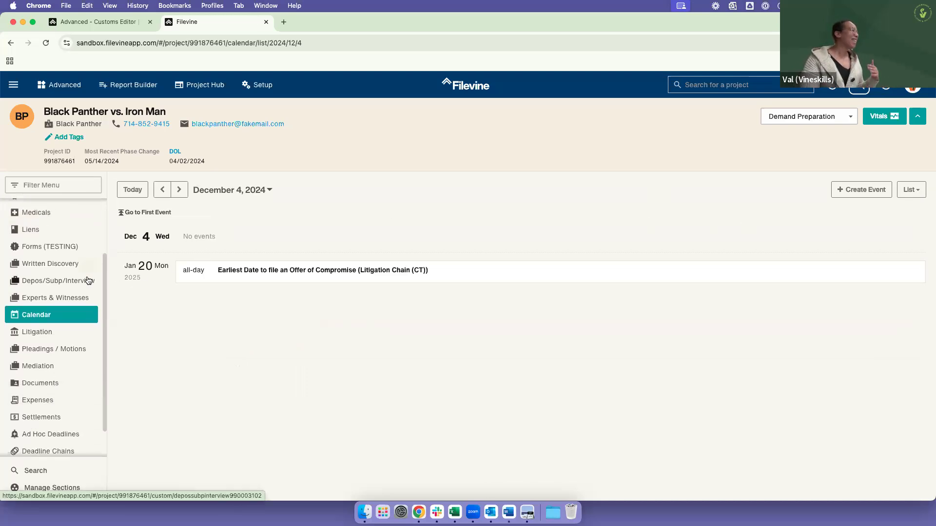
click(73, 417)
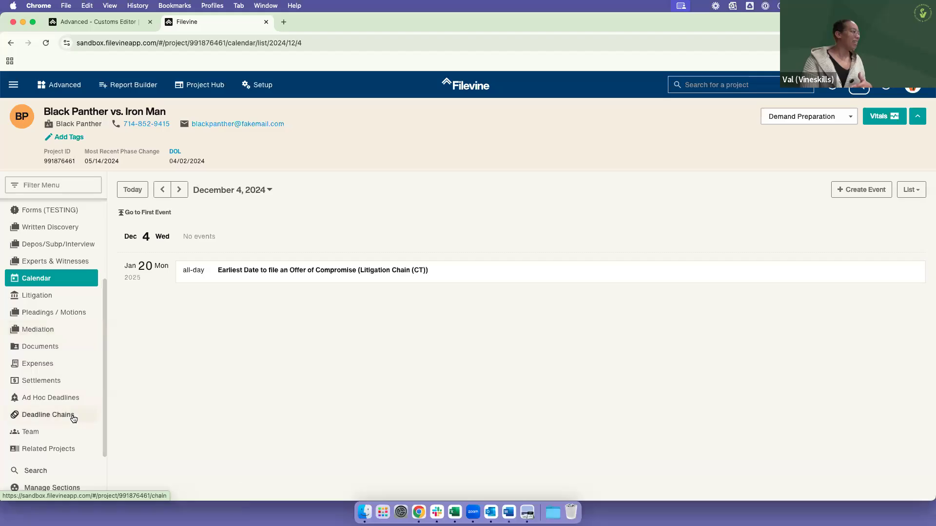
click(75, 401)
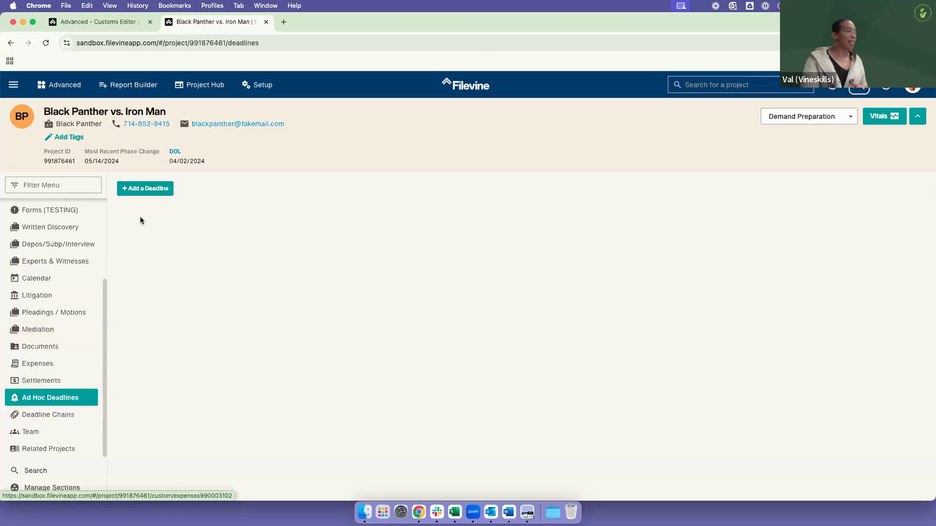
click(143, 189)
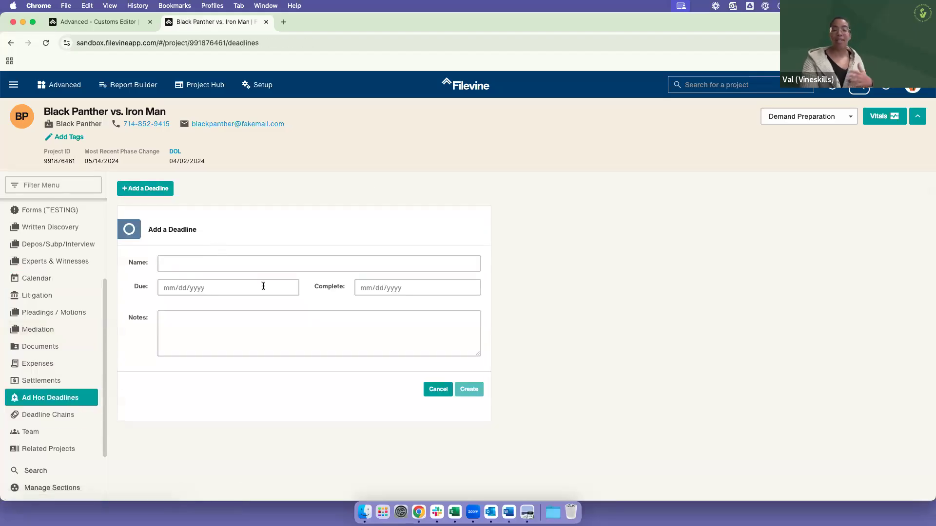
Step: View the project's Deadline Chains section and the roles in its Team section
click(81, 416)
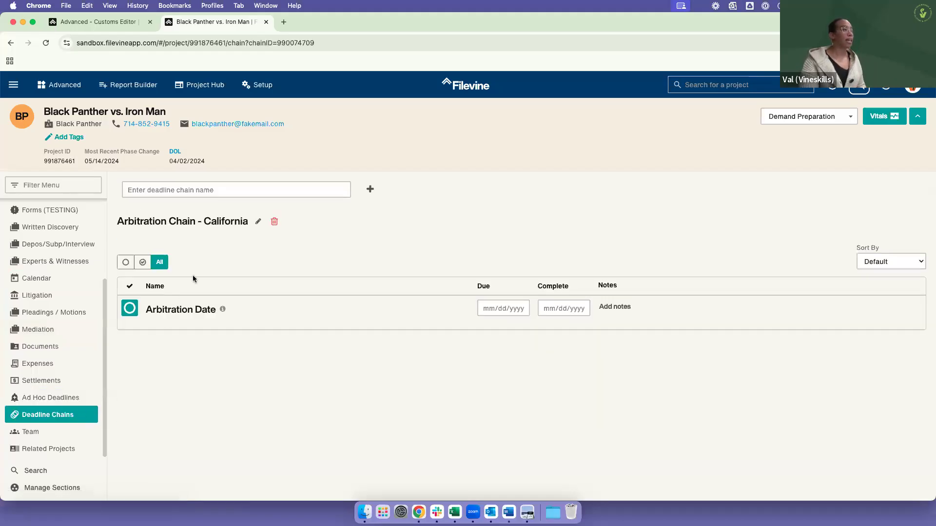
click(58, 433)
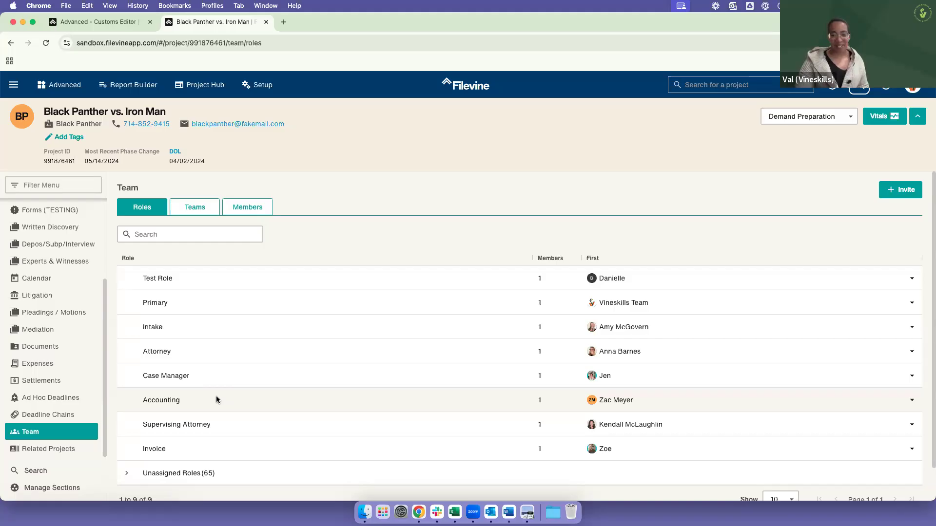
Step: Review the project's Intake section from the Intake Instructions through the insurance and injury details to the Wrap Up fields
scroll(63, 349, up, 5)
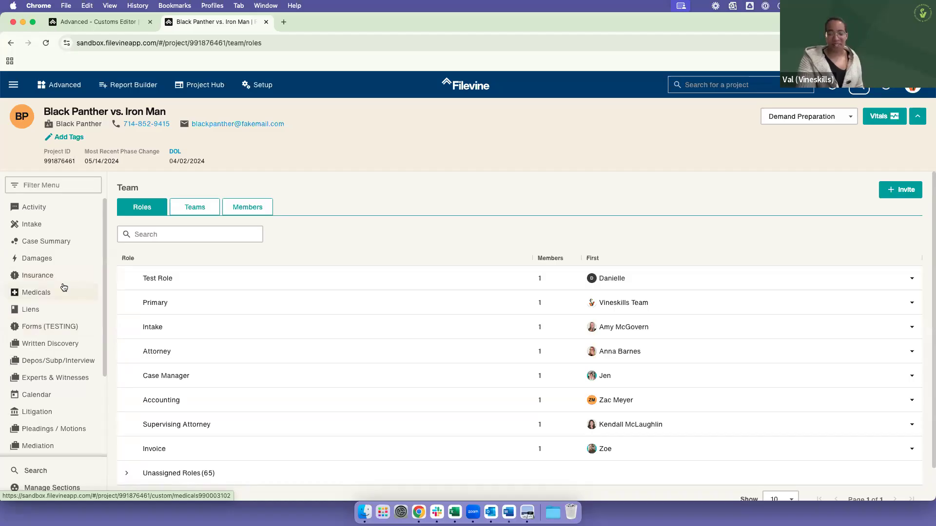
click(45, 232)
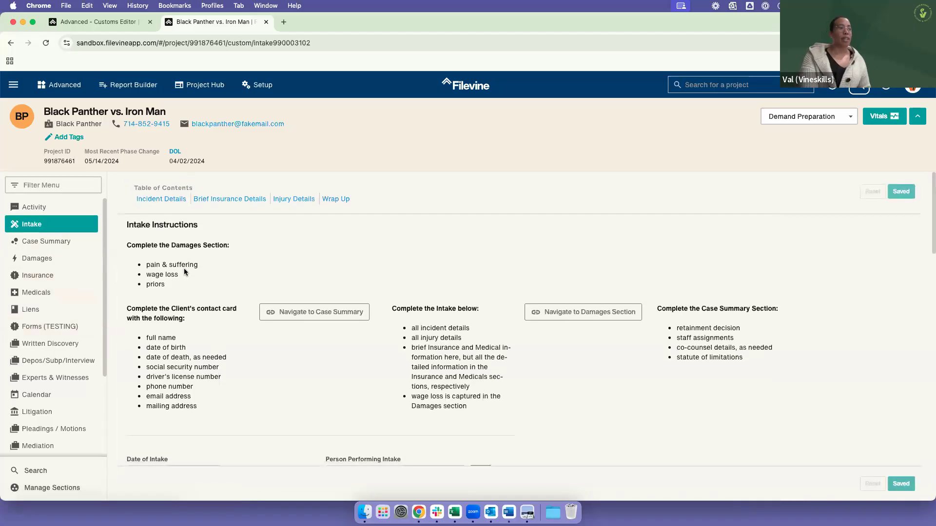
scroll(187, 273, down, 2)
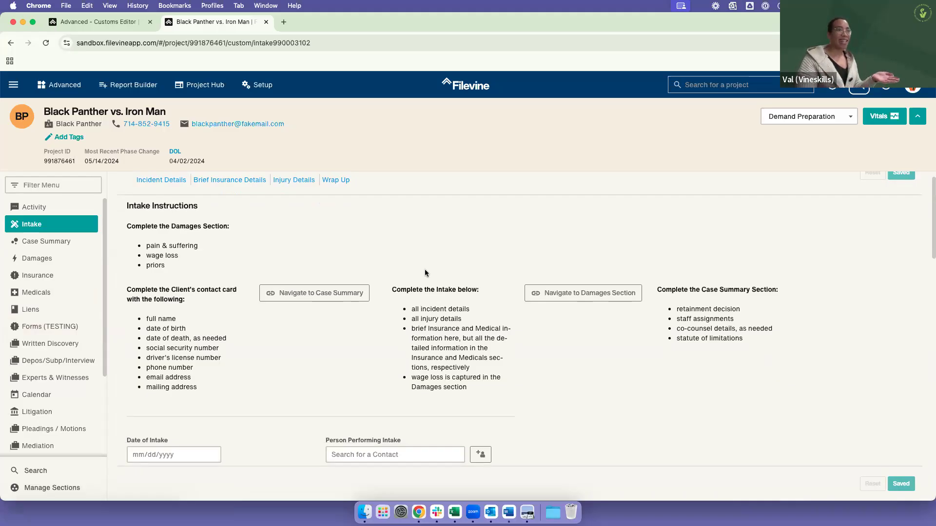
scroll(552, 343, down, 1)
scroll(534, 316, down, 15)
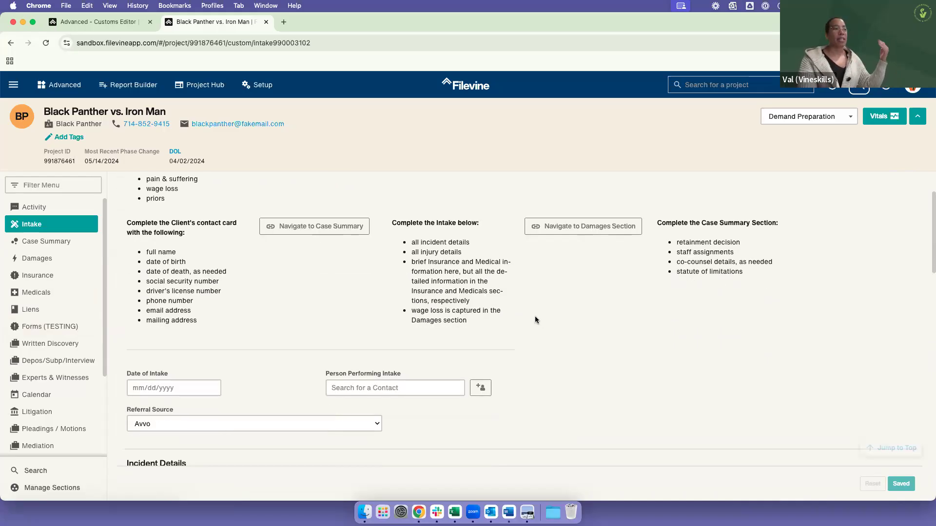
scroll(531, 314, down, 10)
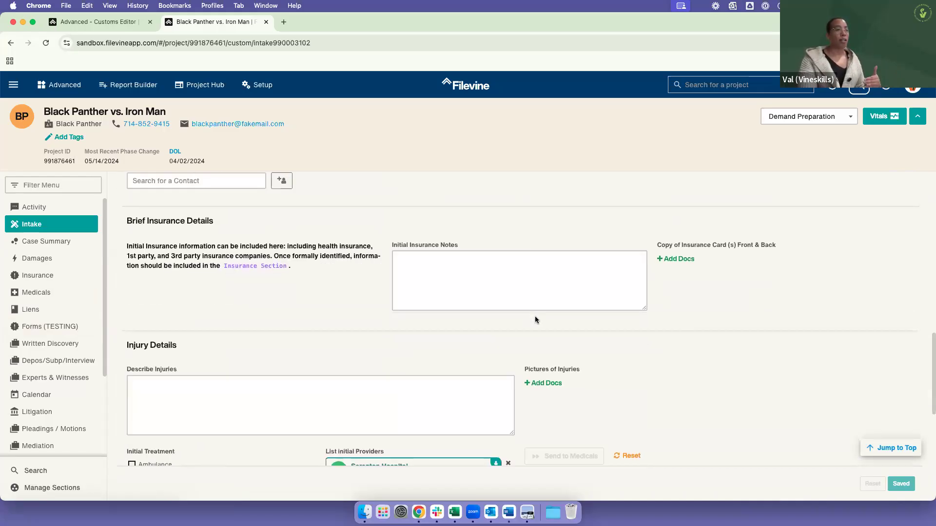
scroll(525, 306, down, 1)
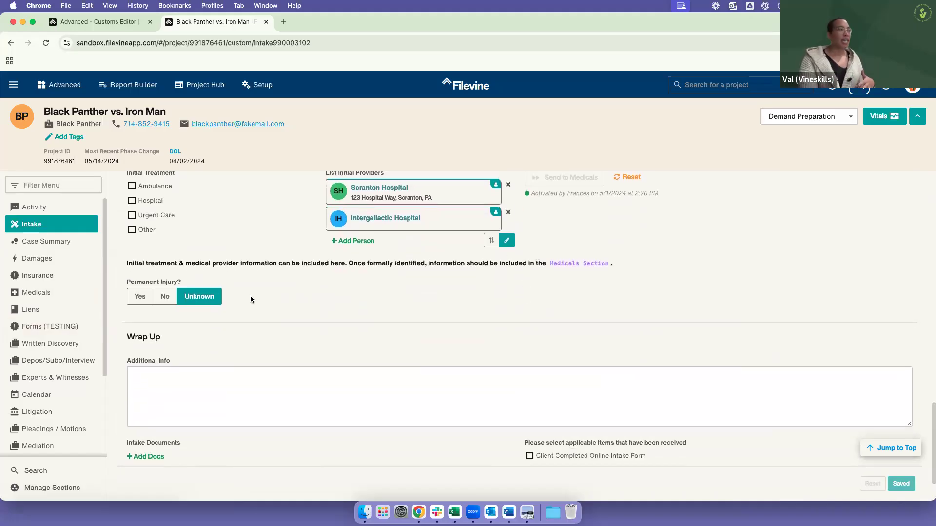
drag(127, 361, 167, 364)
drag(147, 444, 160, 447)
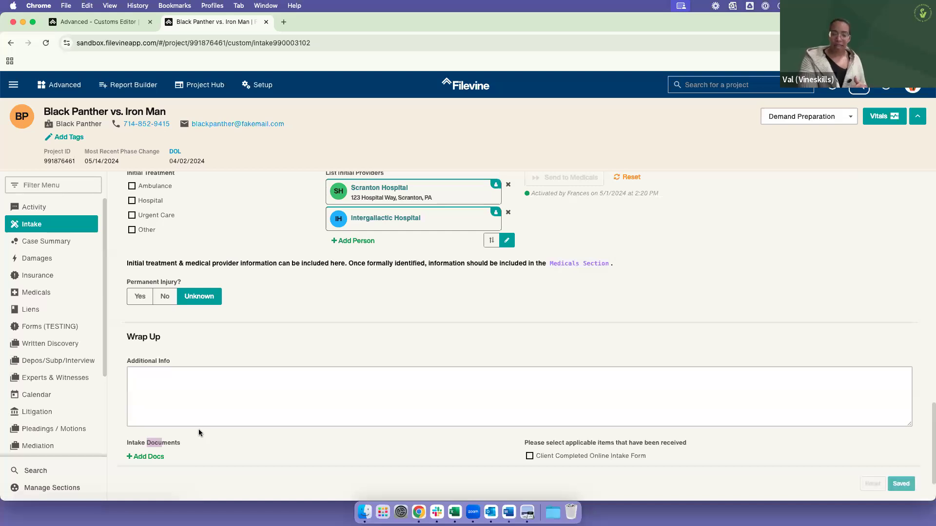
scroll(197, 429, up, 20)
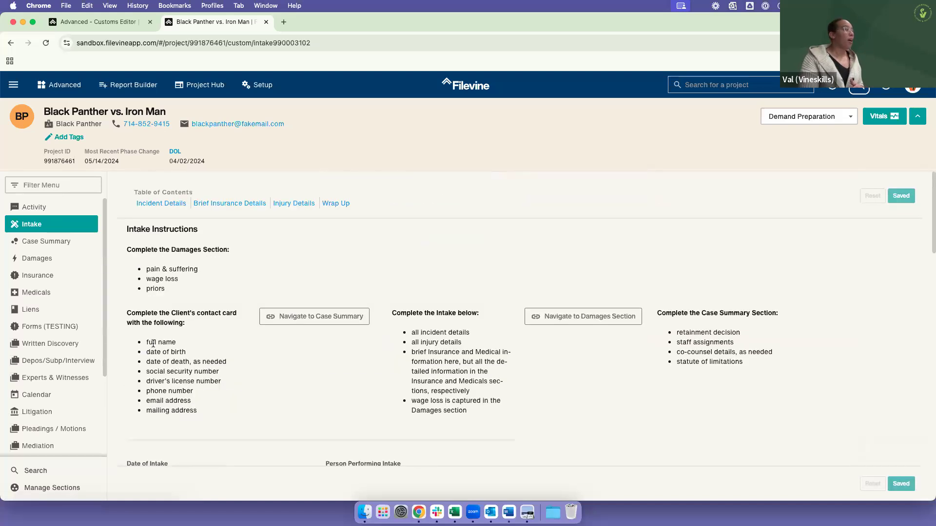
Step: Browse the provider items in the project's Medicals section and open the first one, The Hulk, to view its fields
click(48, 296)
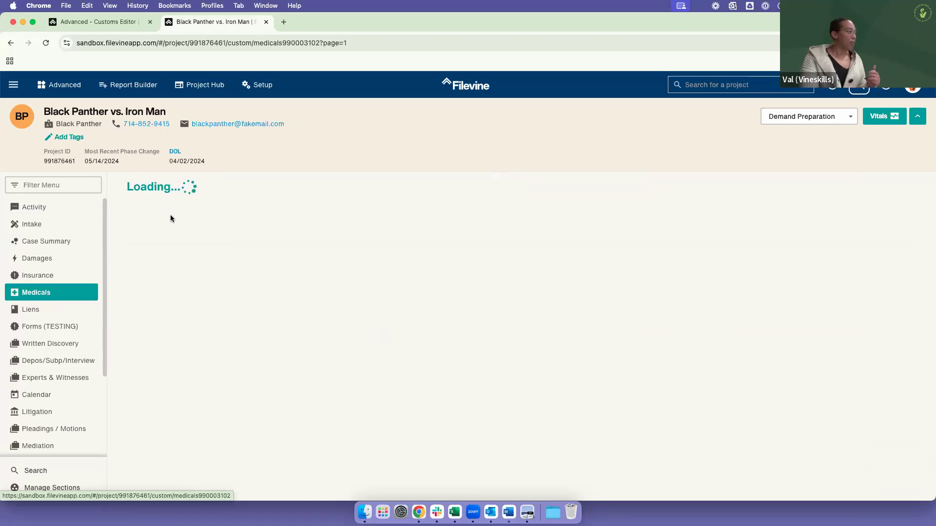
scroll(239, 302, down, 3)
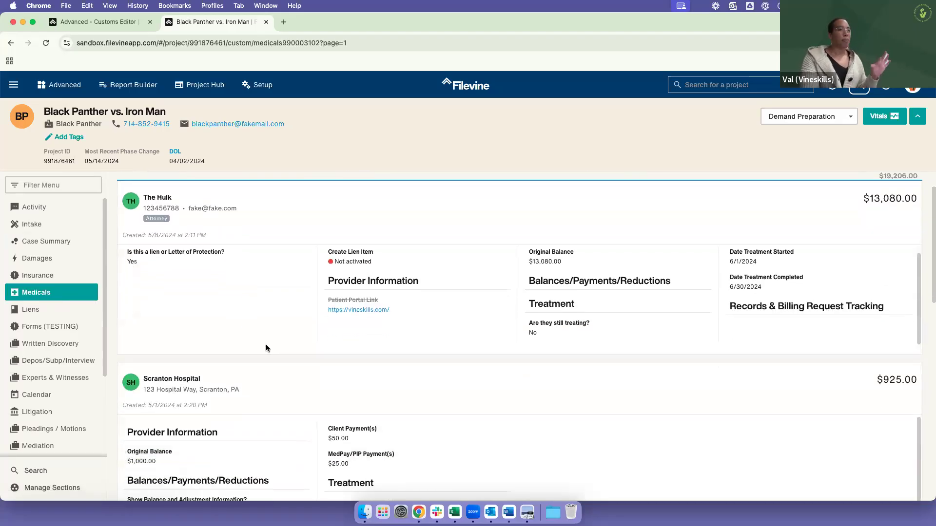
scroll(268, 350, down, 1)
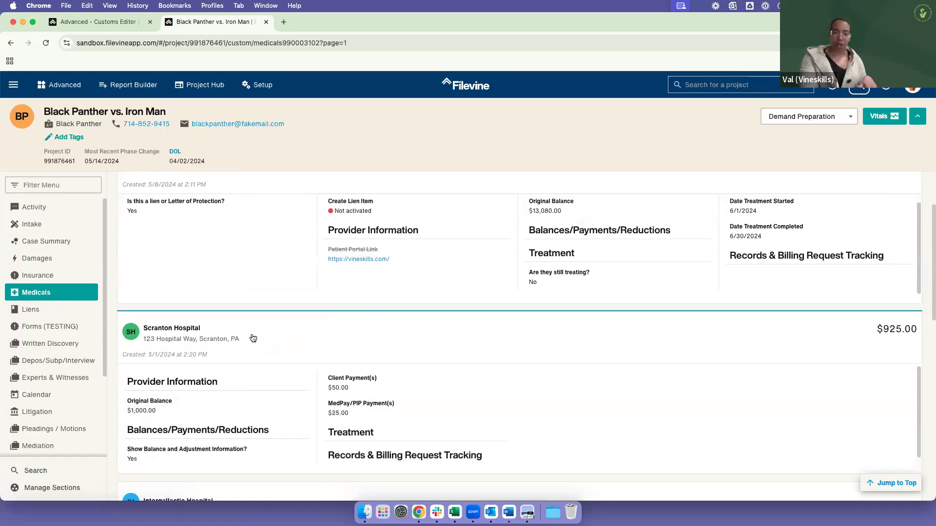
scroll(253, 332, up, 4)
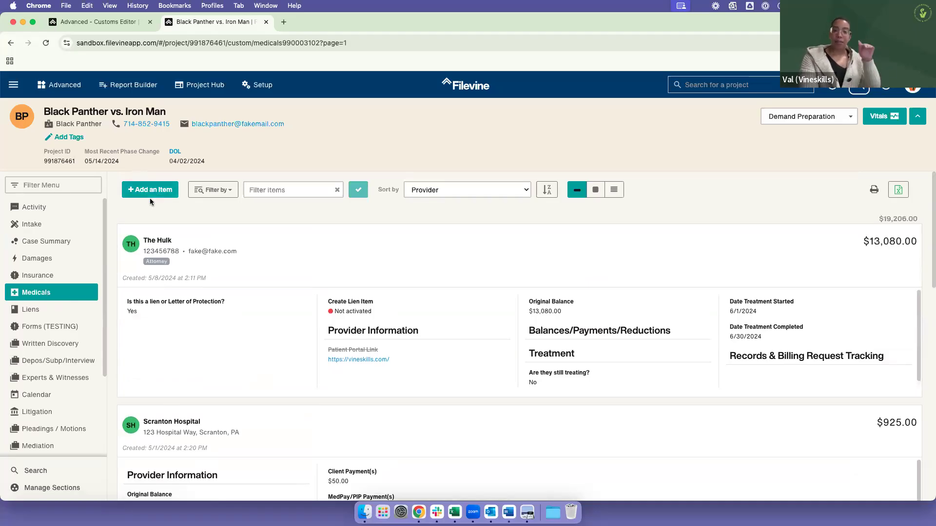
click(251, 246)
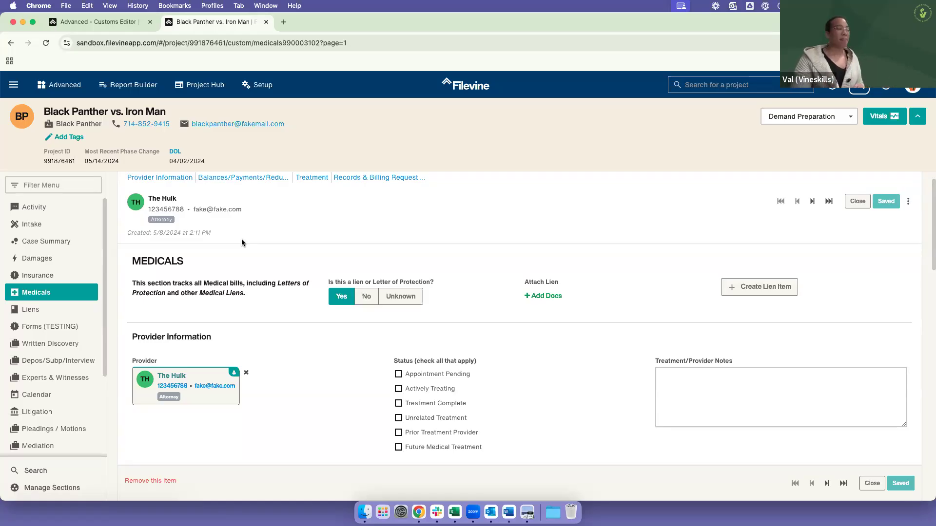
Step: Return to the Customs Editor and examine which Free Help-Personal Injury sections are built-in, Custom Fields or Custom Fields Collection
click(98, 22)
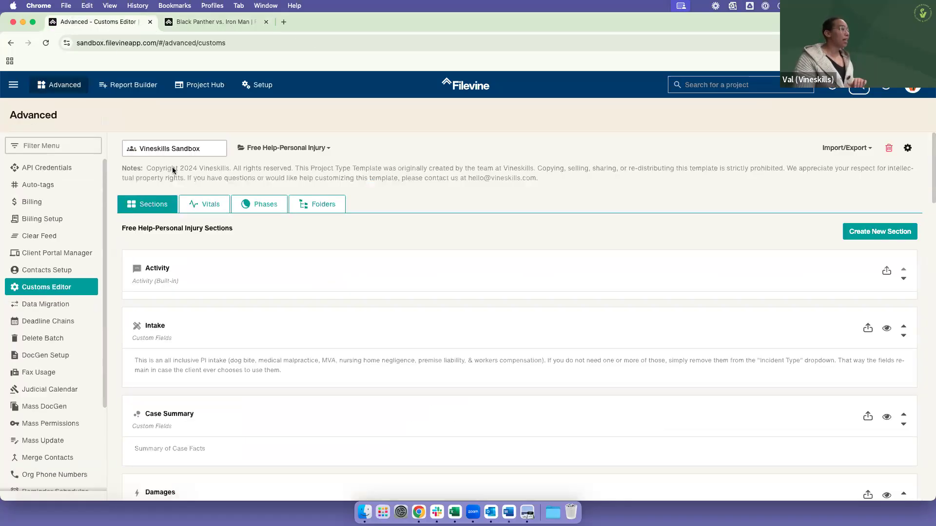
scroll(252, 293, down, 1)
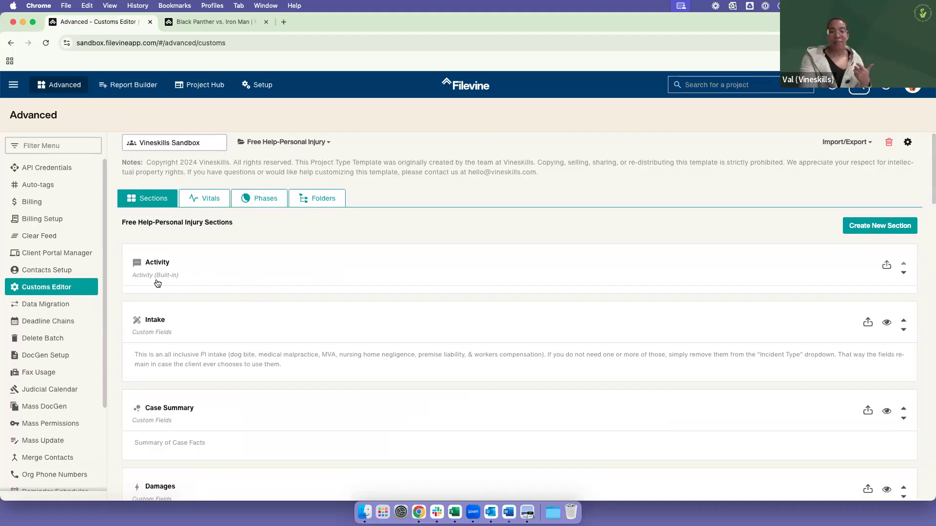
scroll(155, 344, down, 1)
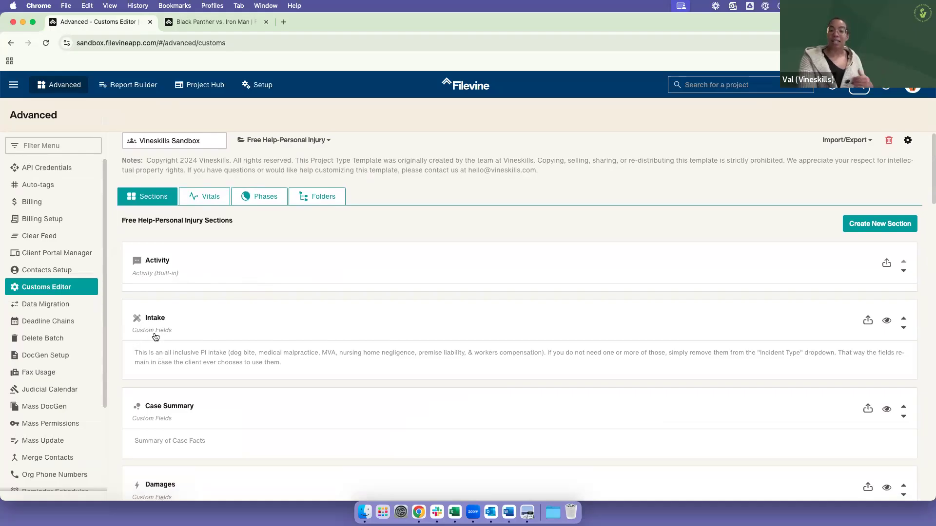
scroll(309, 387, down, 1)
scroll(272, 345, down, 5)
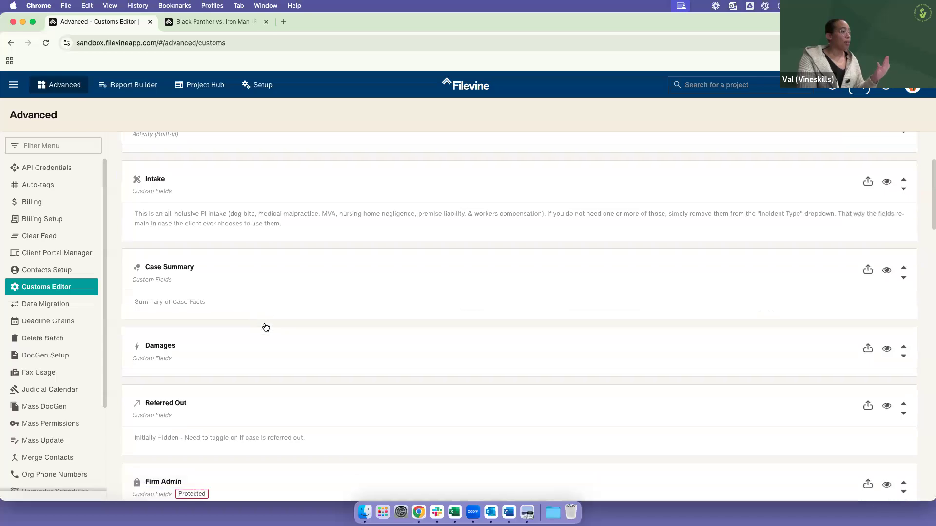
scroll(264, 326, down, 6)
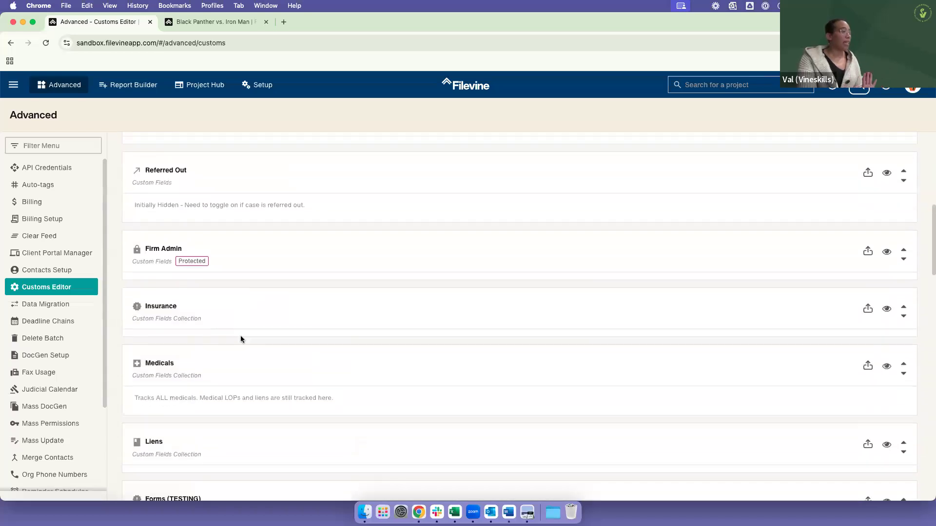
scroll(241, 335, down, 2)
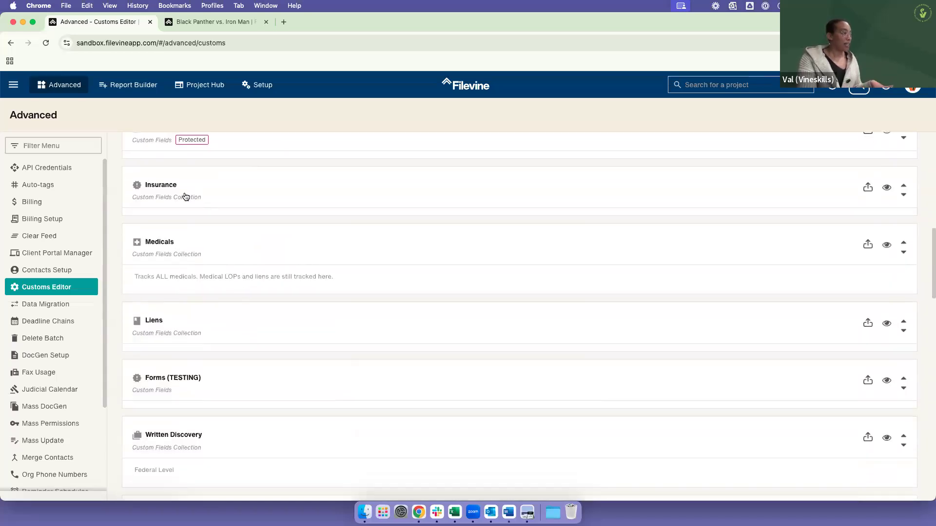
scroll(224, 338, down, 5)
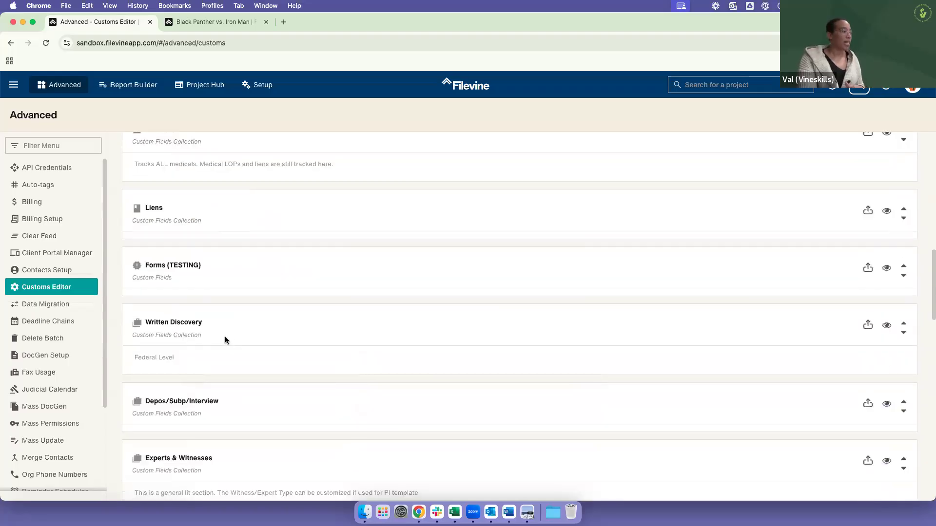
Step: Compare the order of the remaining Personal Injury template sections with the section list in the sample project
scroll(223, 338, down, 1)
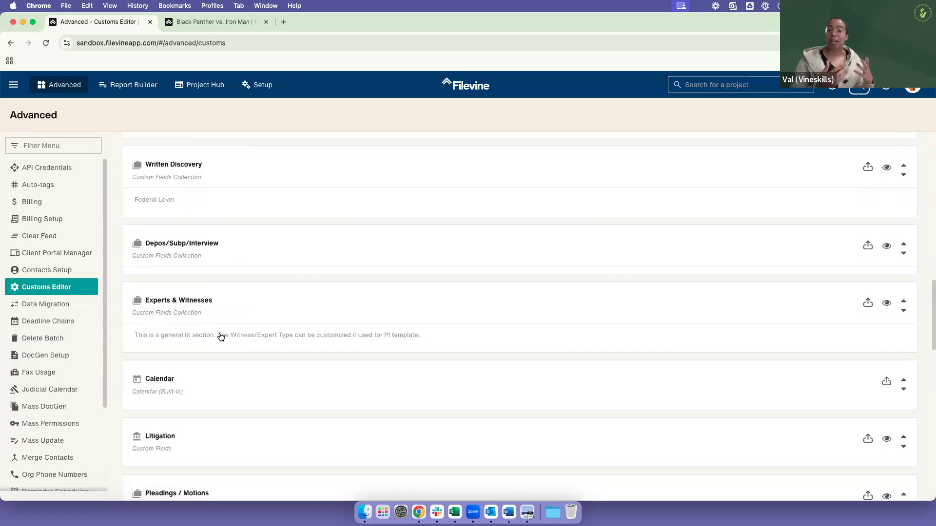
click(186, 23)
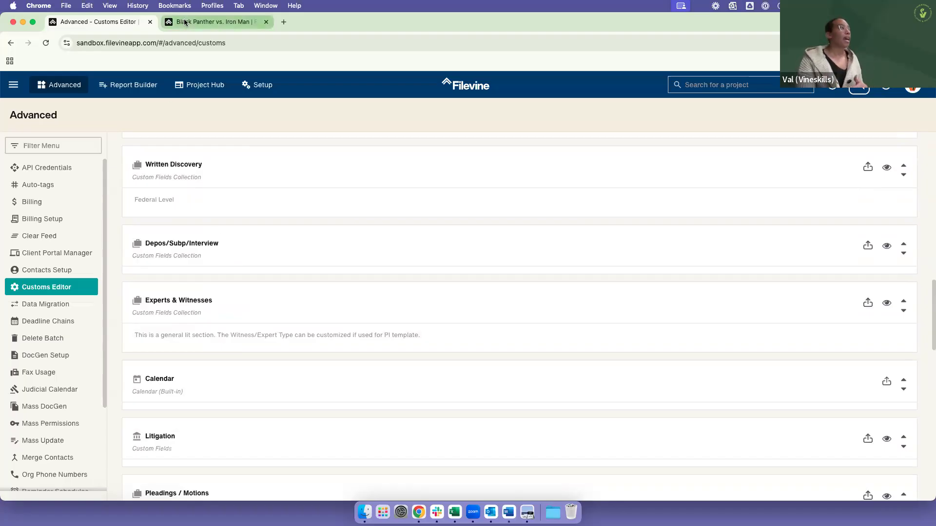
scroll(57, 388, down, 1)
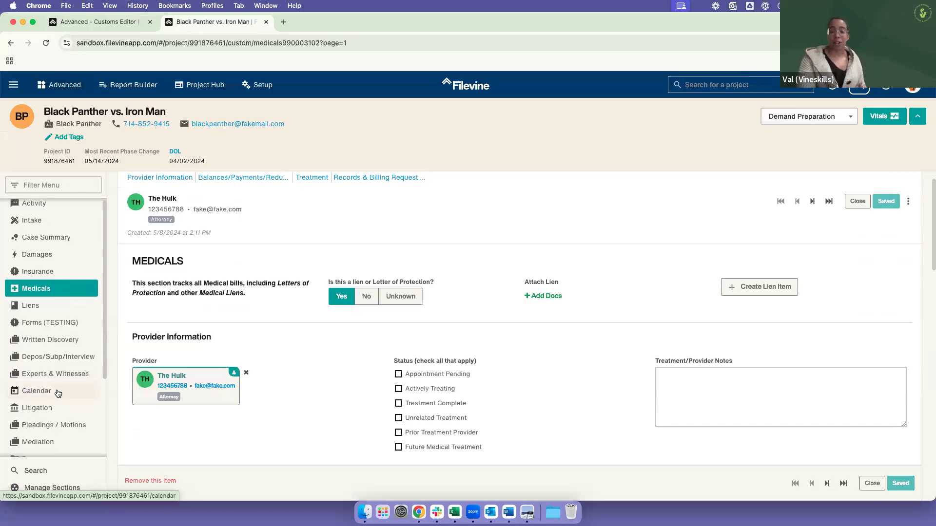
scroll(61, 378, up, 1)
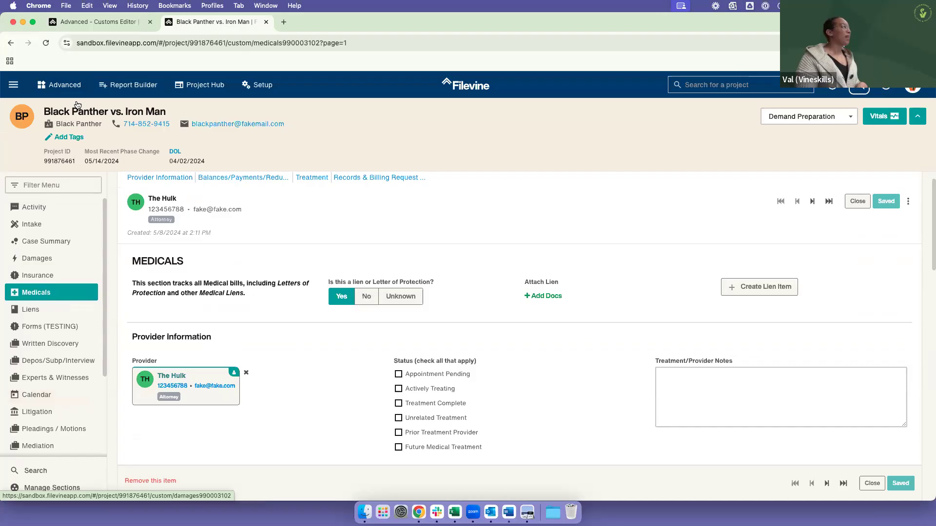
Step: Return to the Customs Editor and open the properties of the built-in Activity section
click(88, 24)
scroll(229, 252, up, 10)
scroll(227, 260, up, 5)
click(233, 274)
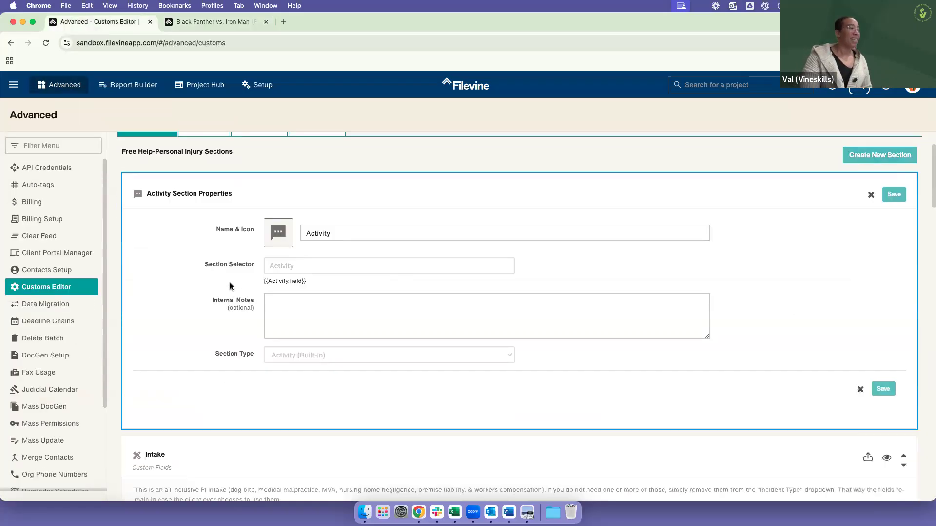
scroll(229, 283, down, 1)
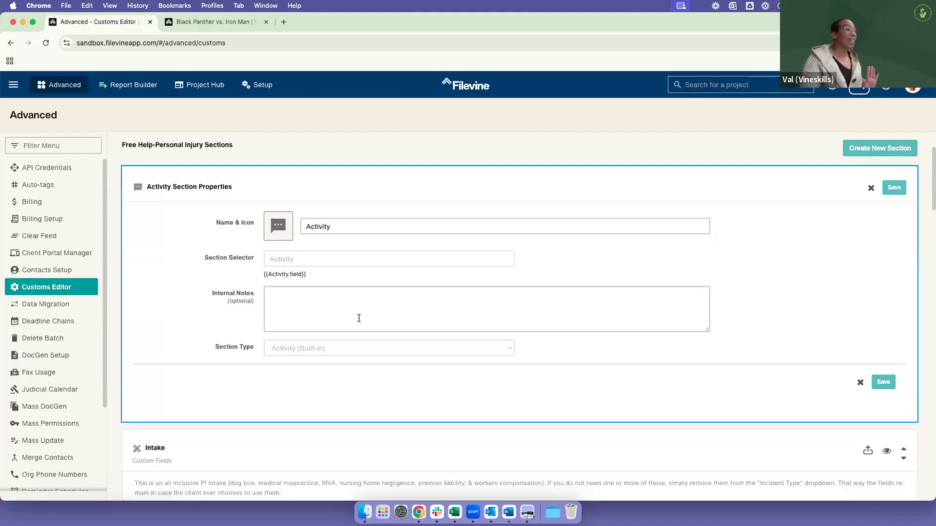
Step: Browse the icons available for the Activity section, then close its properties without changing anything
click(283, 235)
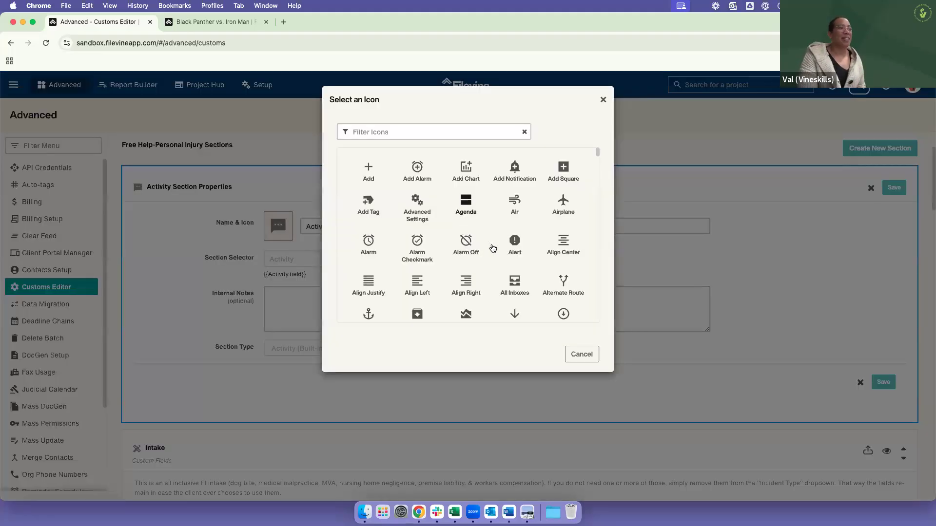
scroll(492, 248, down, 10)
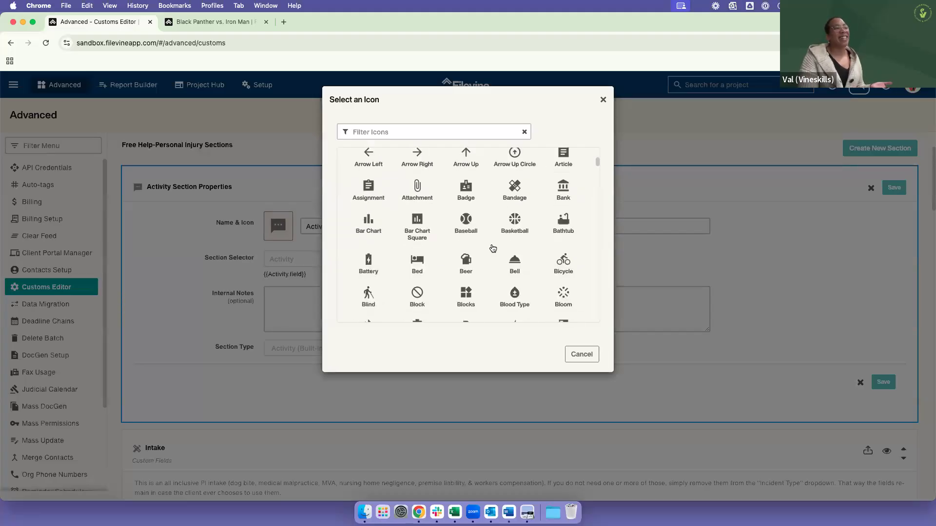
scroll(493, 248, down, 5)
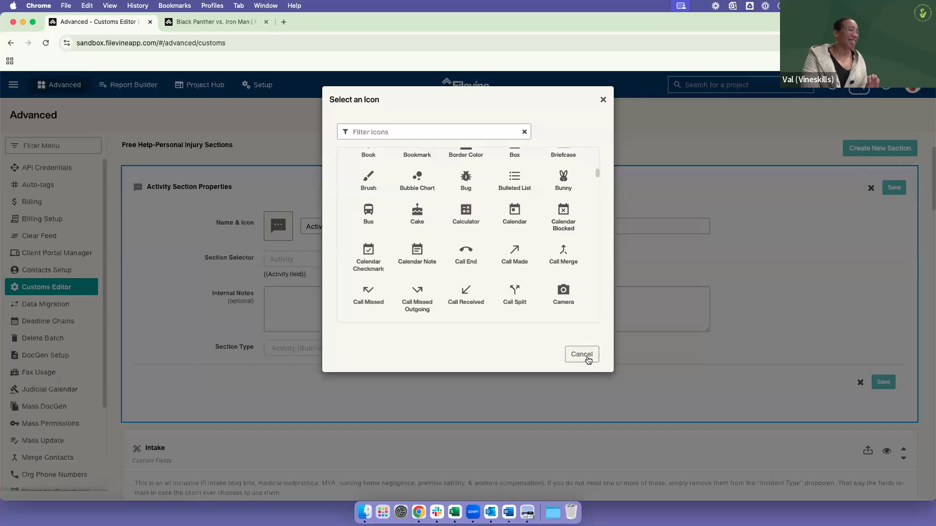
click(717, 192)
click(870, 189)
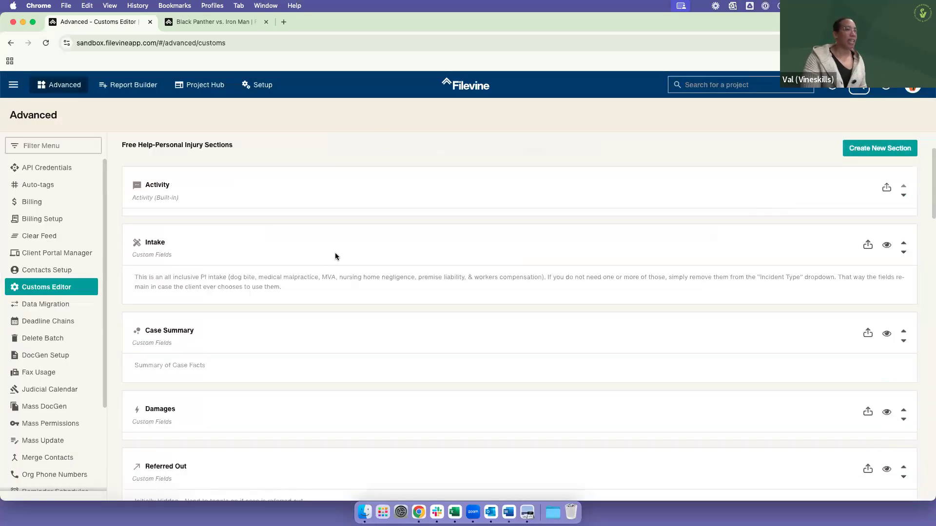
Step: Open the Intake section's properties and view the available Default Section Visibility options, keeping Always Visible
click(335, 254)
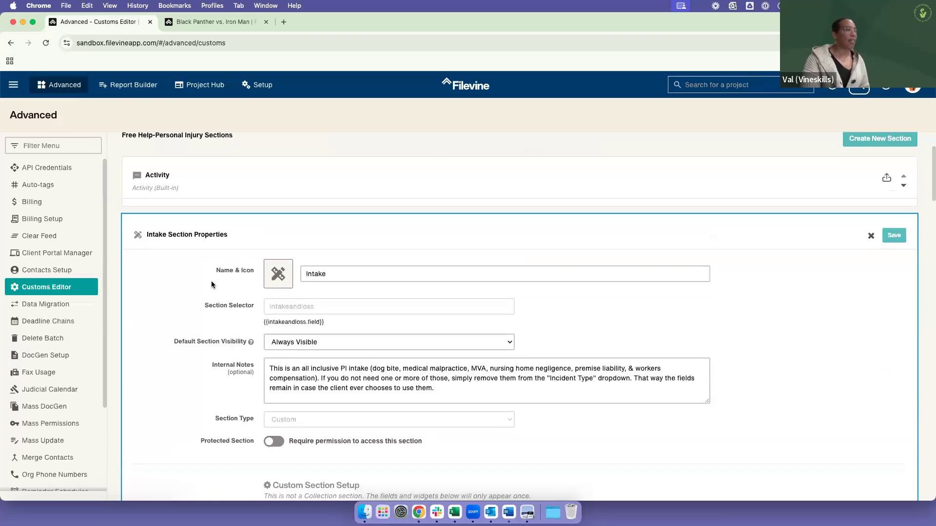
scroll(212, 282, down, 3)
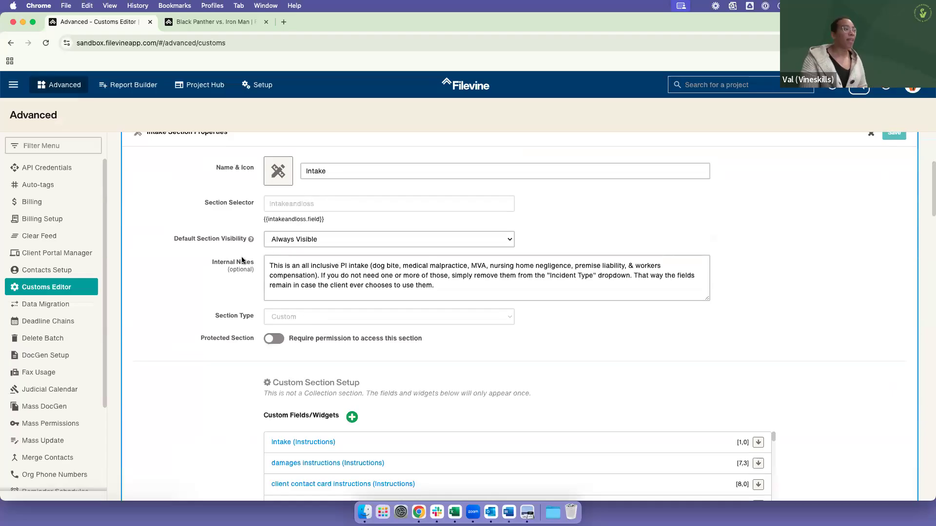
scroll(243, 261, down, 1)
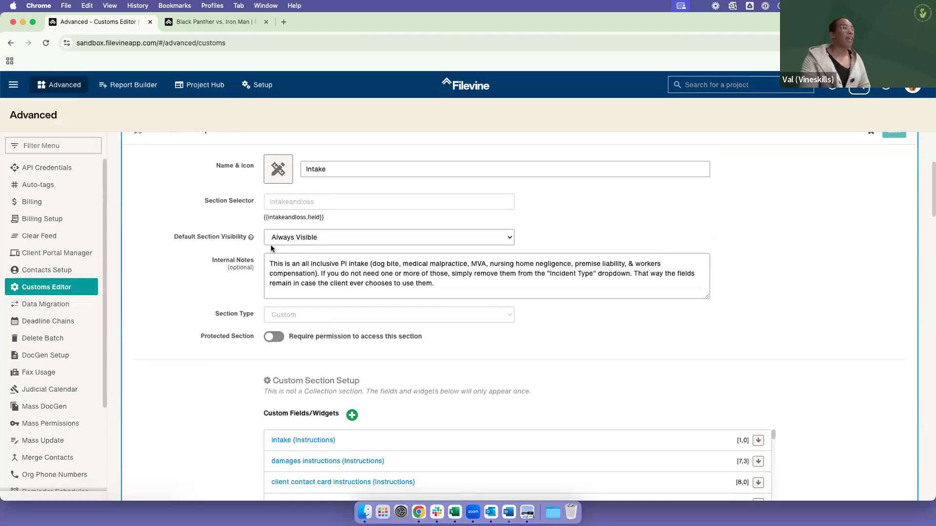
click(324, 239)
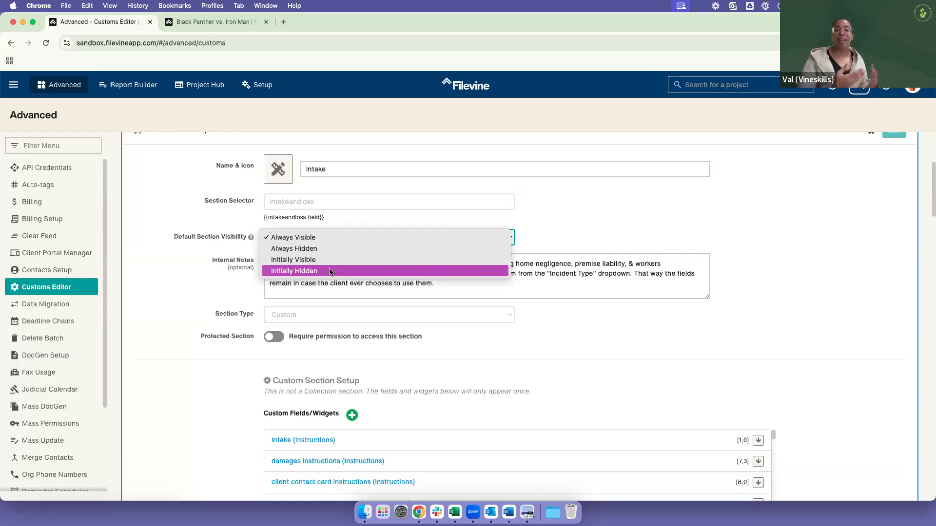
click(563, 287)
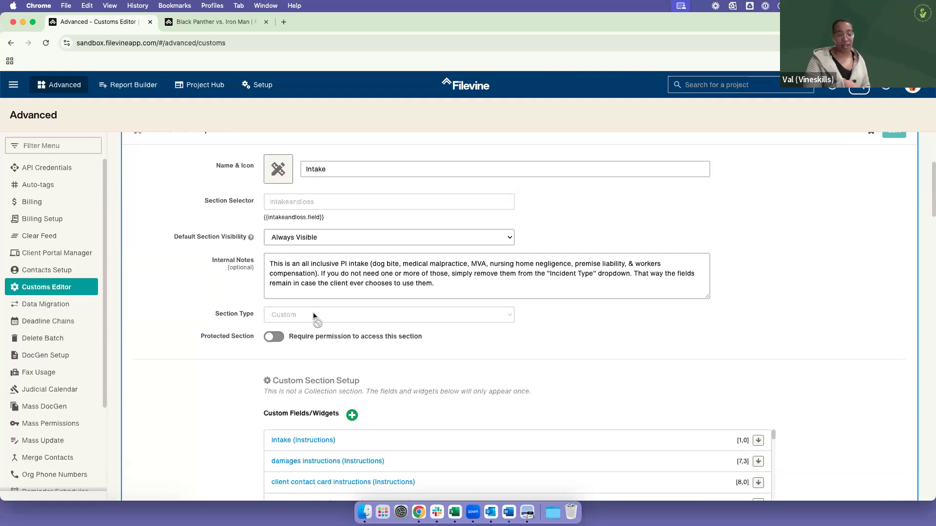
Step: Turn on the permission requirement for the Intake section and check the note under Custom Fields/Widgets
drag(317, 336, 428, 338)
click(429, 337)
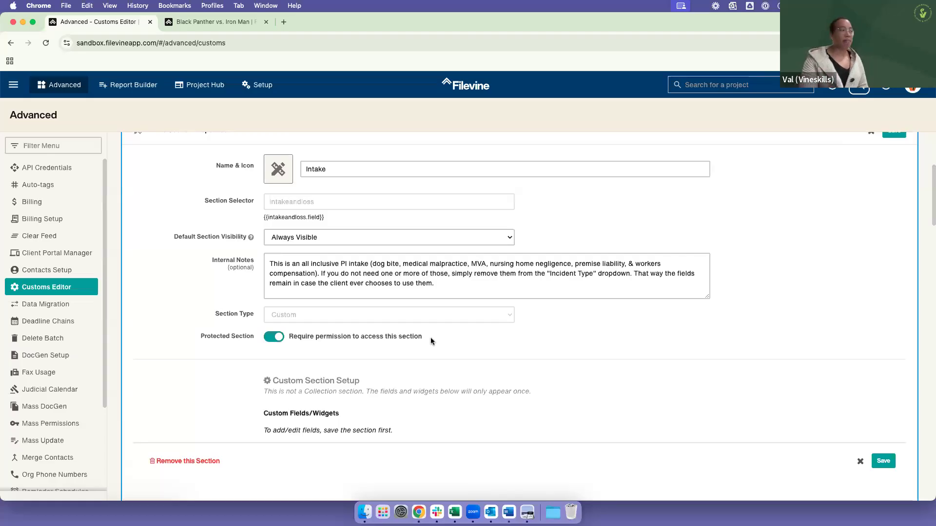
scroll(355, 309, down, 2)
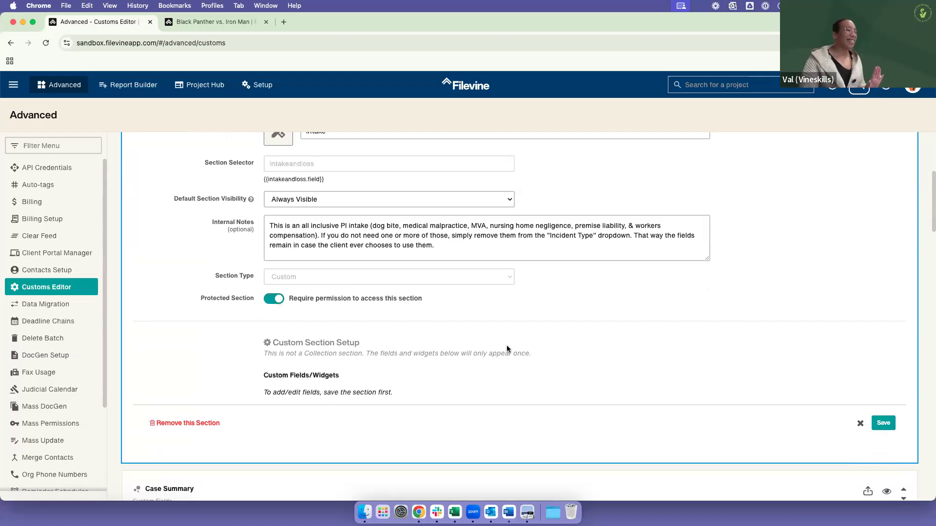
scroll(295, 385, down, 1)
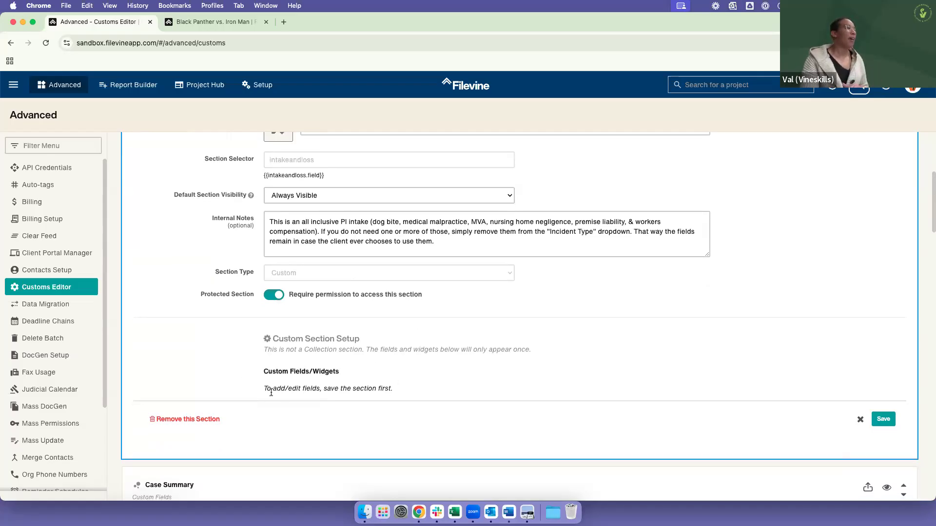
triple_click(341, 390)
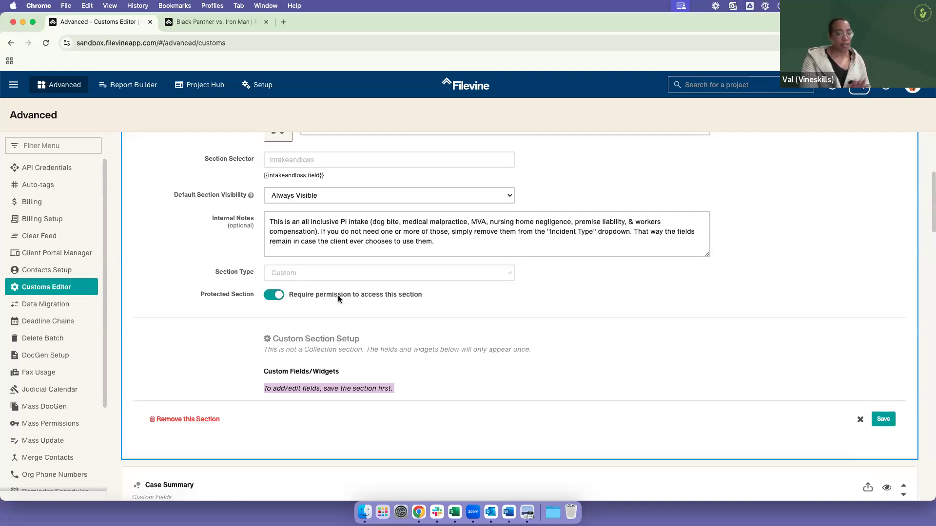
Step: Turn off the Intake section's permission requirement, keep its visibility at Always Visible and save the section
click(272, 296)
scroll(655, 418, up, 5)
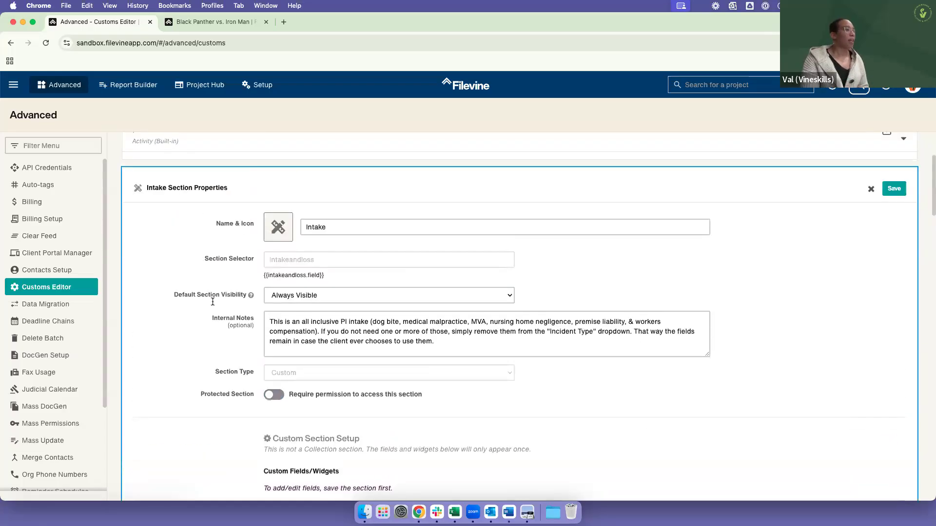
click(320, 295)
click(841, 185)
click(894, 189)
Step: Review the Intake section's Custom Section Setup and its list of custom fields and widgets
scroll(235, 337, down, 6)
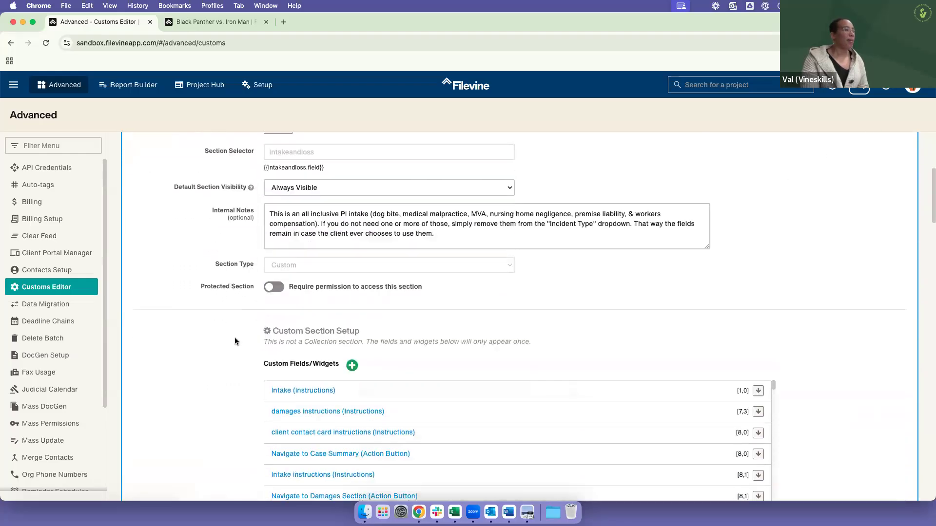
scroll(235, 338, down, 1)
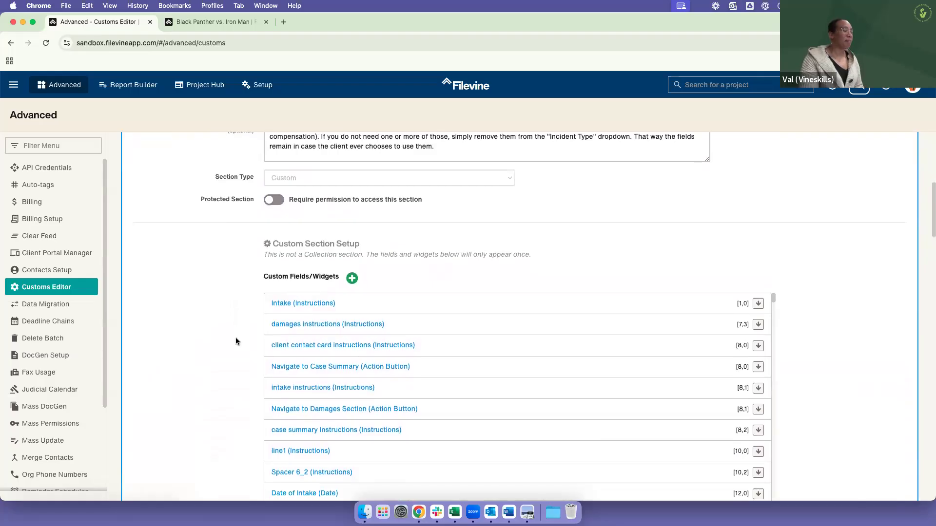
drag(267, 260, 338, 255)
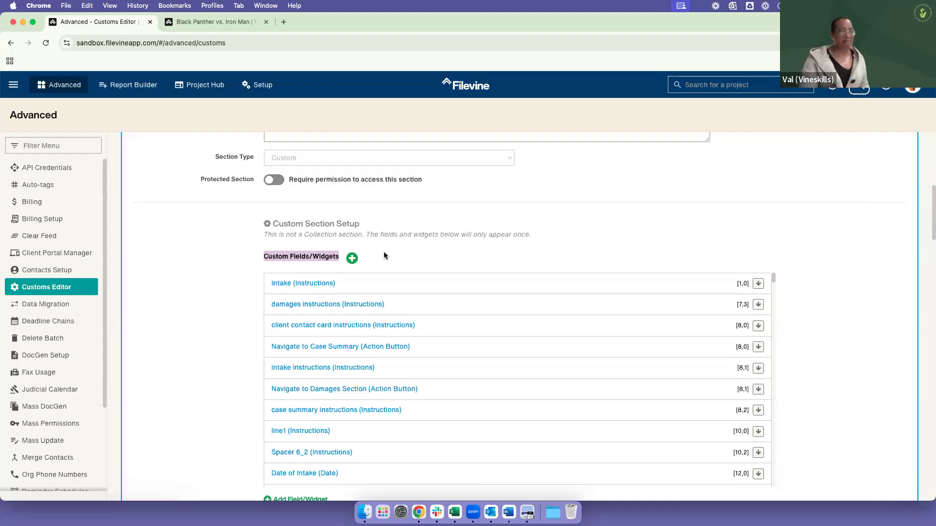
click(268, 247)
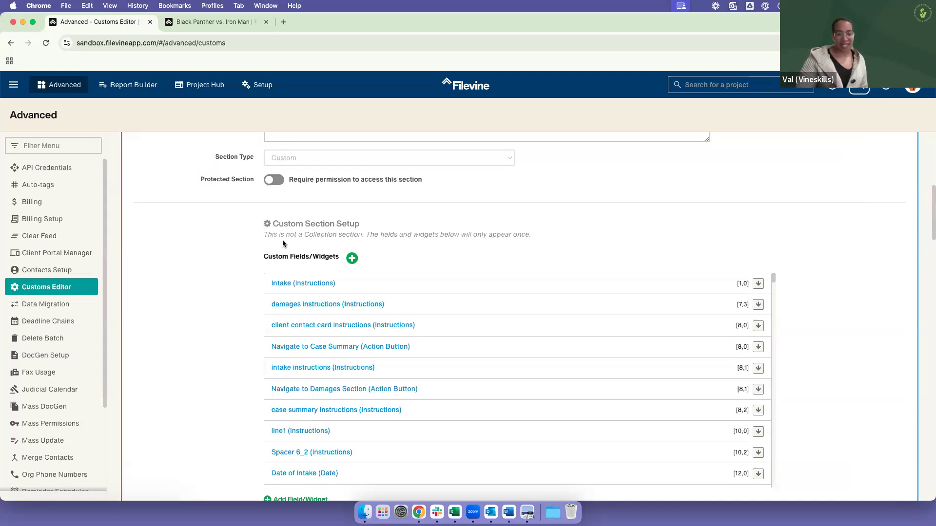
scroll(196, 226, down, 4)
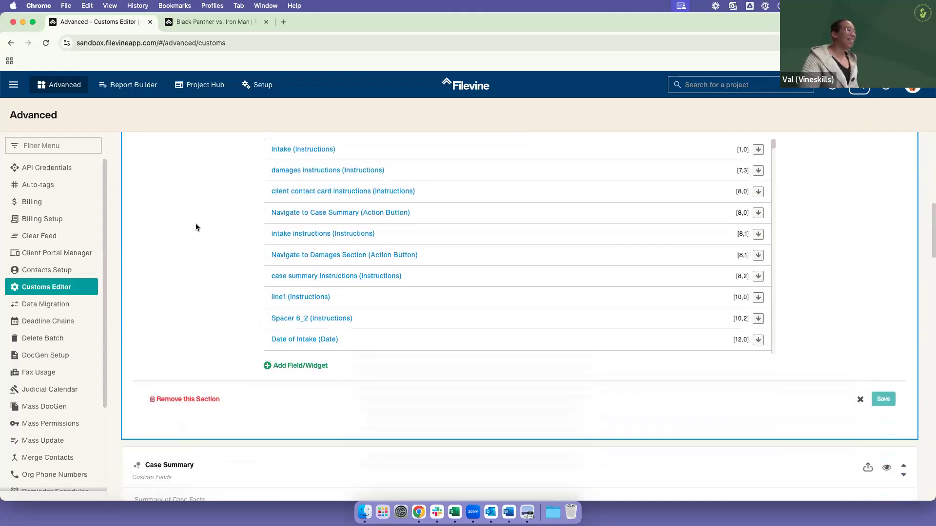
scroll(236, 191, down, 6)
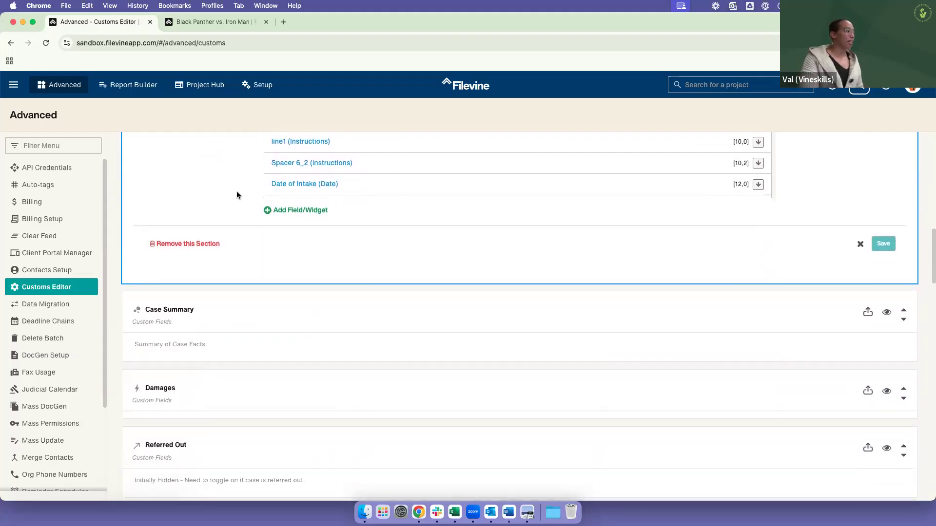
Step: Open the Medicals collection section's properties and examine its Internal Notes
scroll(238, 176, down, 5)
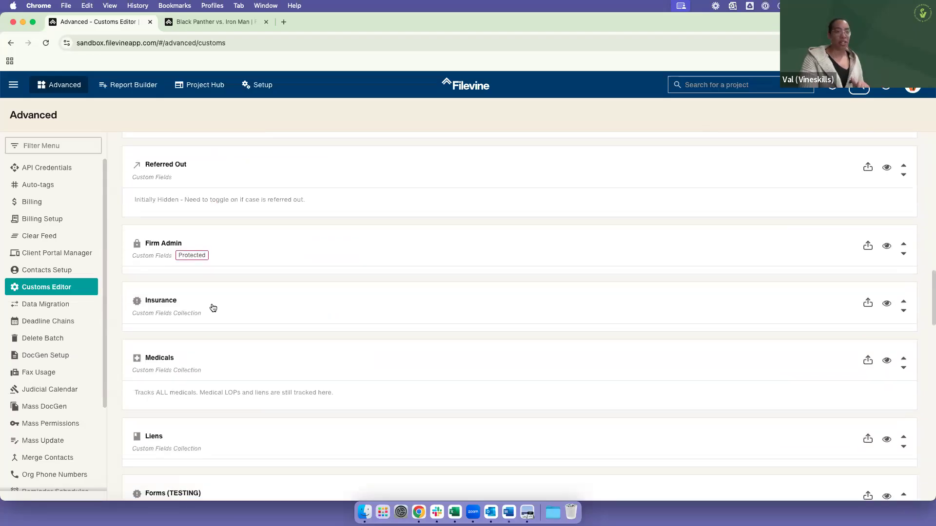
click(276, 372)
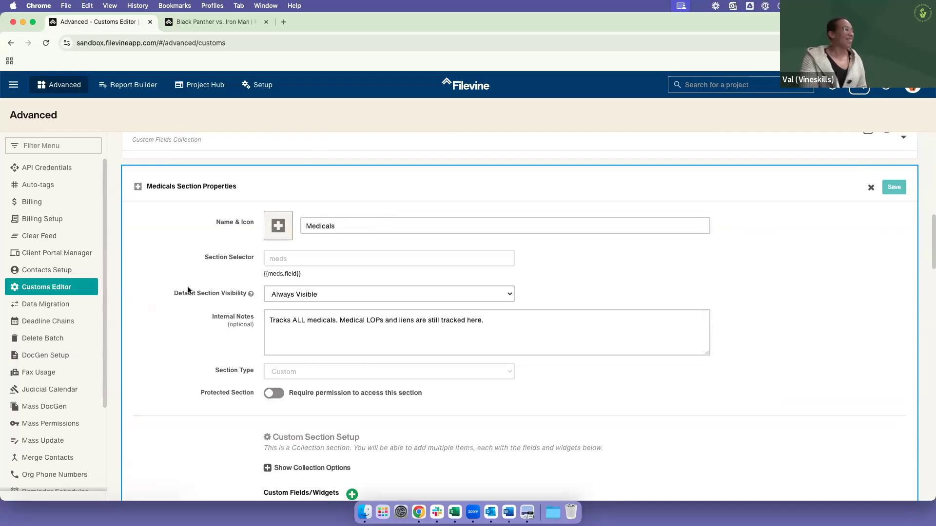
click(286, 341)
scroll(341, 327, down, 1)
drag(270, 303, 484, 306)
click(489, 305)
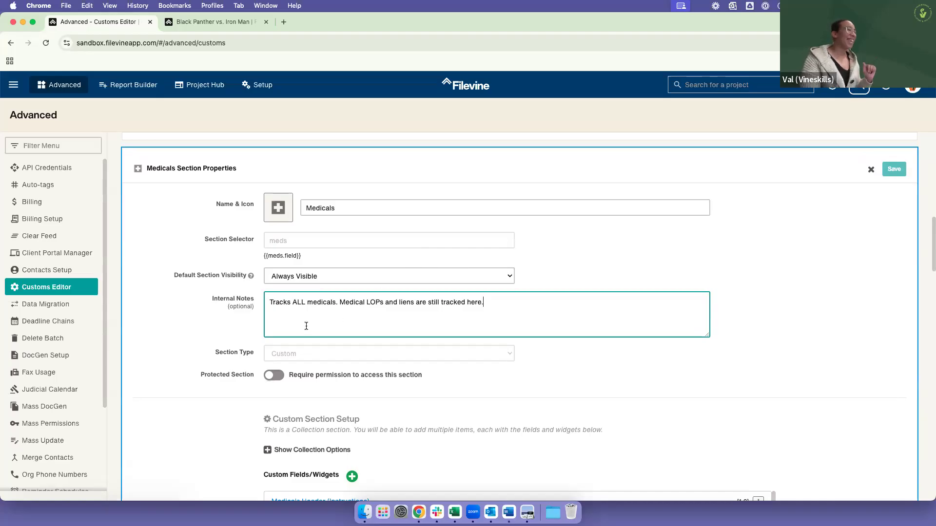
Step: Expand the Collection Options in the Medicals section's Custom Section Setup and examine the Default Sort Field setting
scroll(241, 318, down, 1)
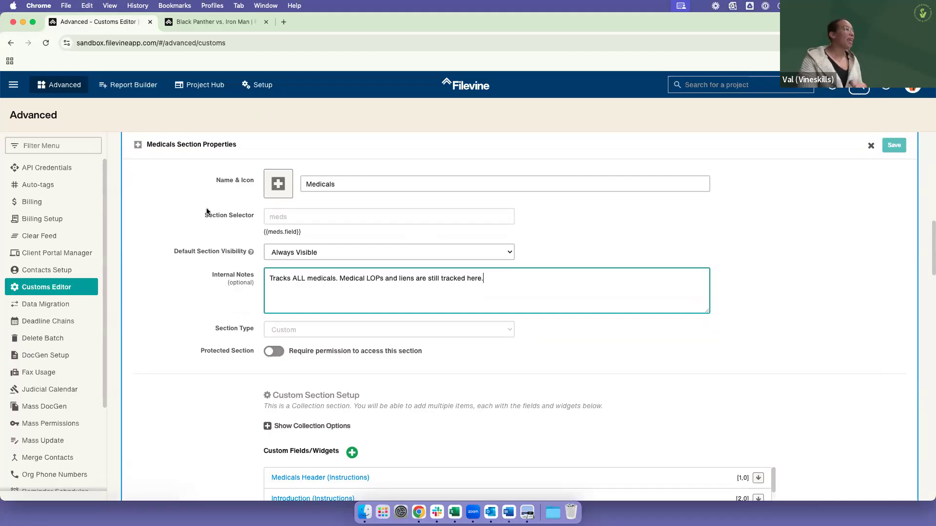
scroll(346, 347, down, 1)
scroll(346, 347, down, 5)
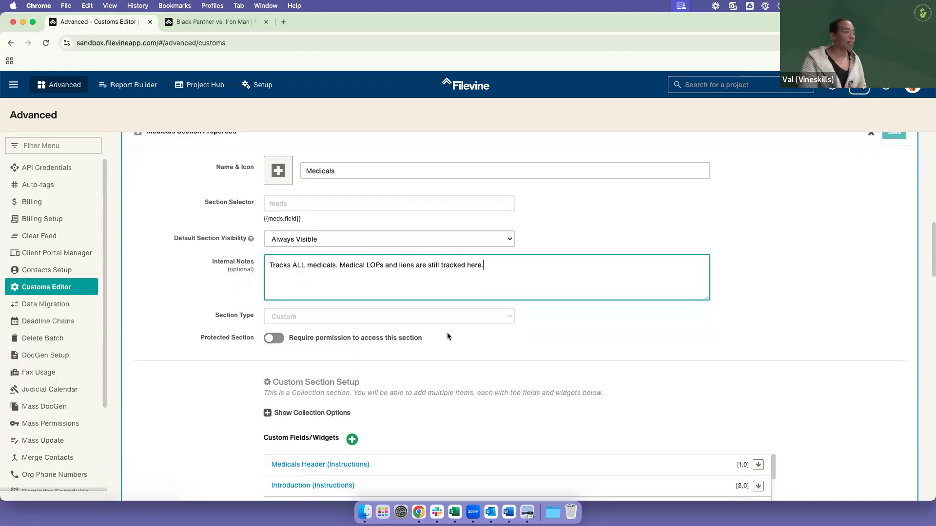
drag(273, 289, 378, 287)
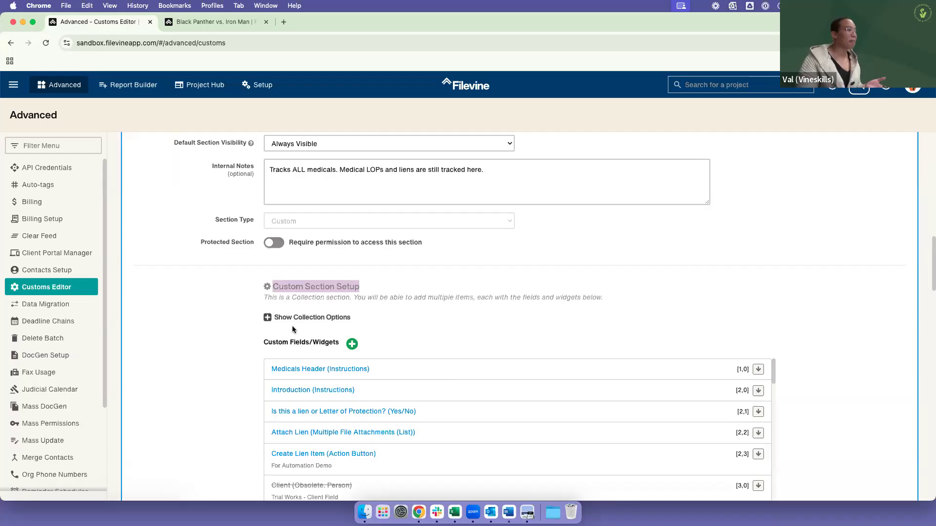
click(273, 321)
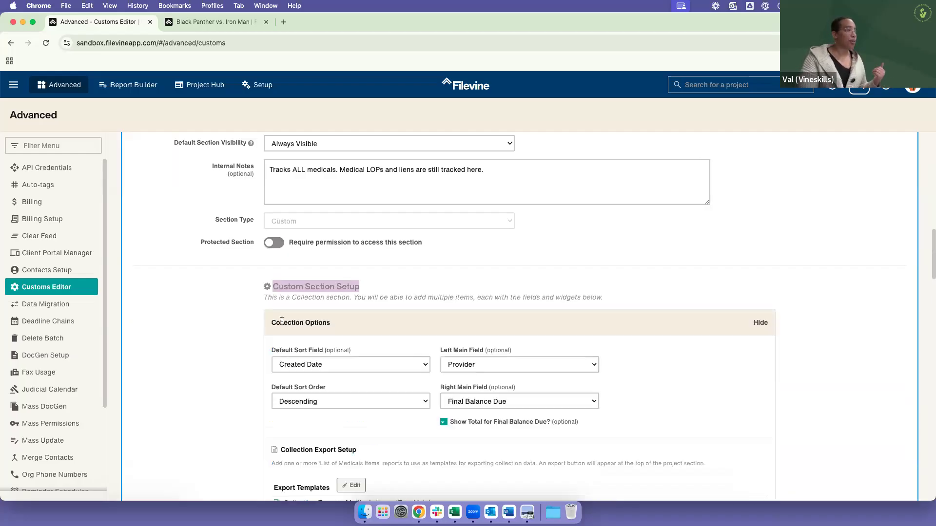
scroll(303, 332, down, 5)
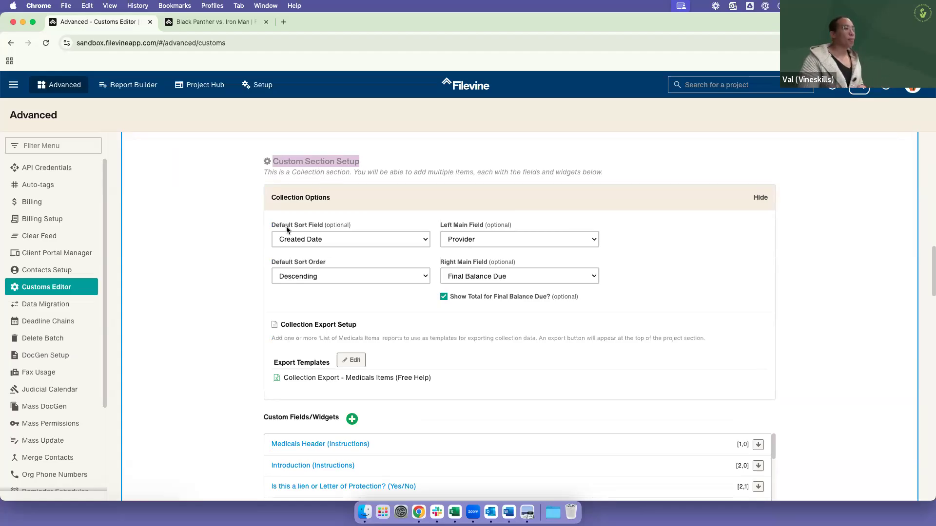
drag(273, 224, 362, 225)
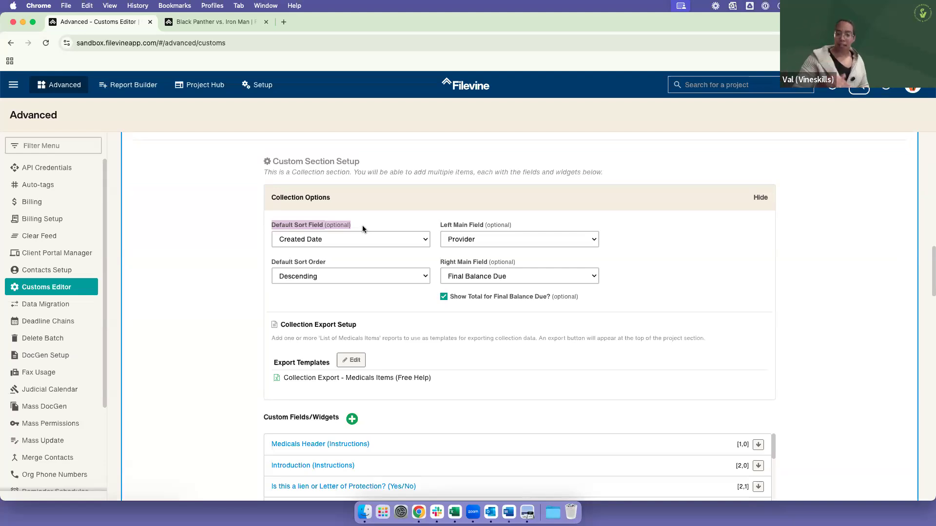
Step: Examine the Default Sort Field and Default Sort Order choices and the Right Main Field setting in the Medicals section's Collection Options
click(423, 237)
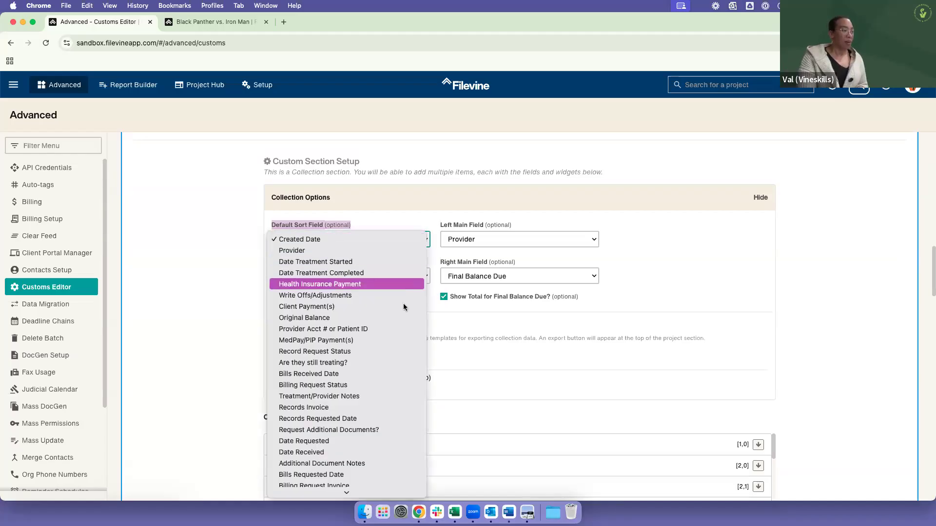
scroll(364, 483, down, 5)
scroll(339, 451, down, 3)
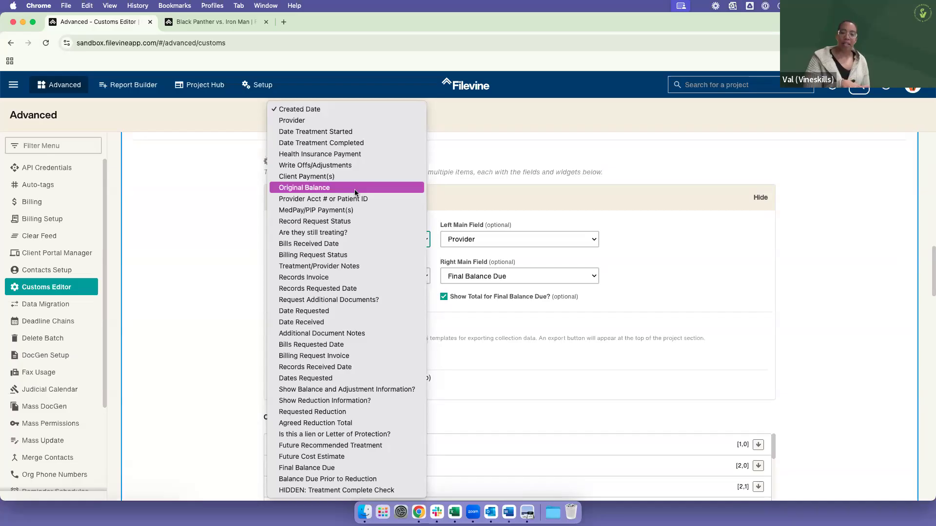
click(230, 215)
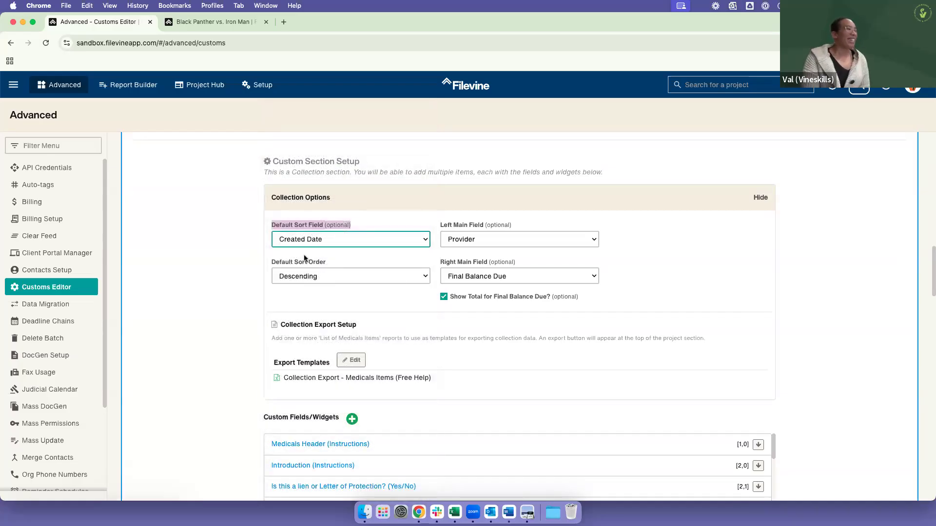
click(315, 275)
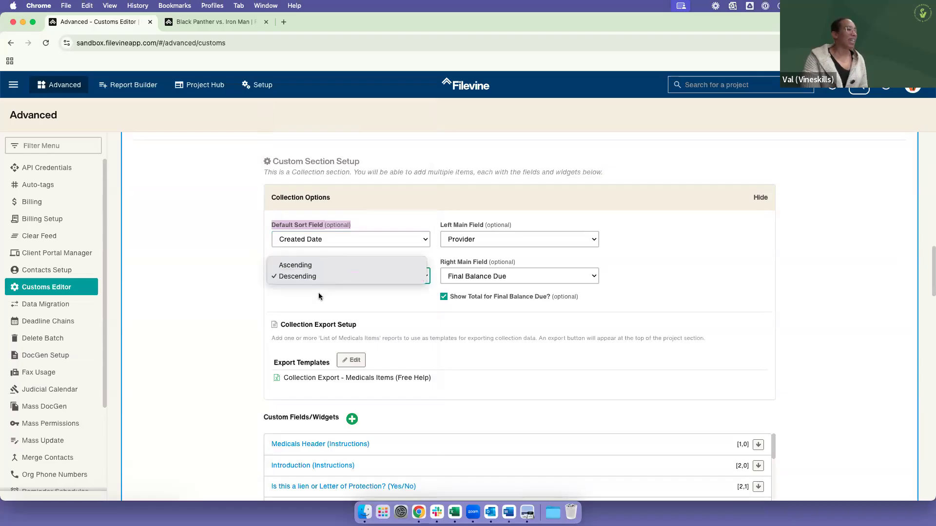
click(384, 301)
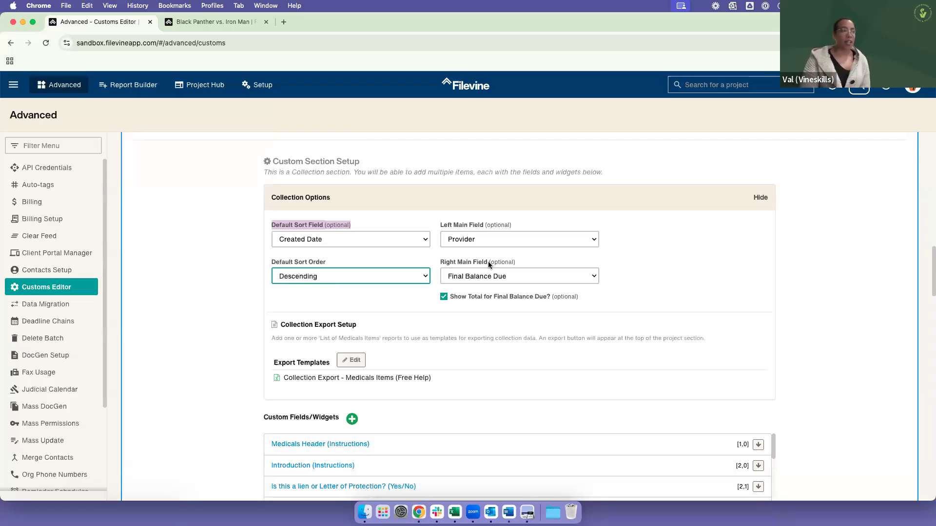
click(460, 266)
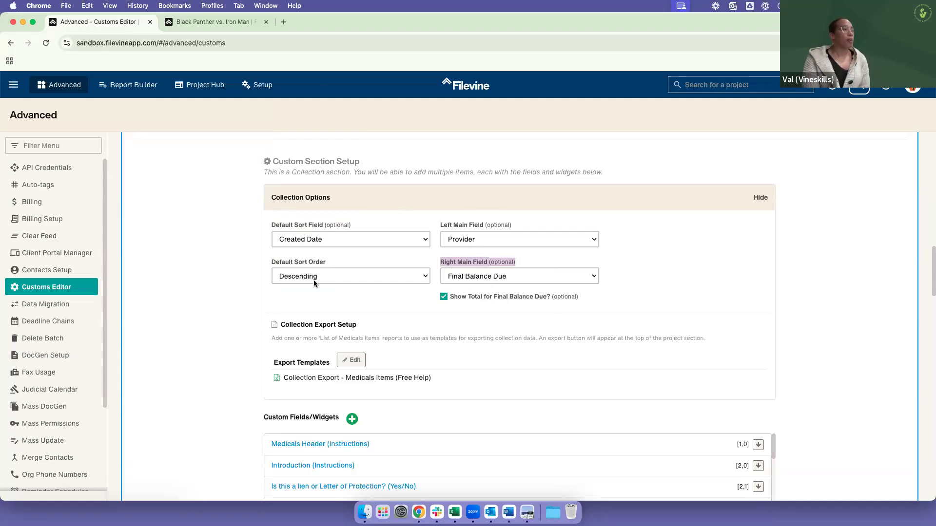
Step: Switch to the Black Panther vs. Iron Man project and examine the open Medicals item's provider header, Provider Information and Final Balance Due
click(228, 25)
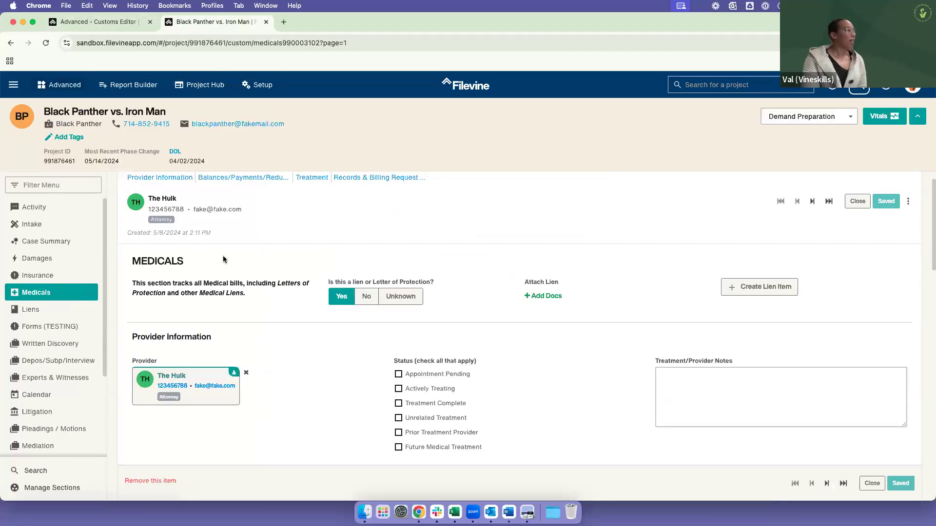
scroll(392, 268, up, 1)
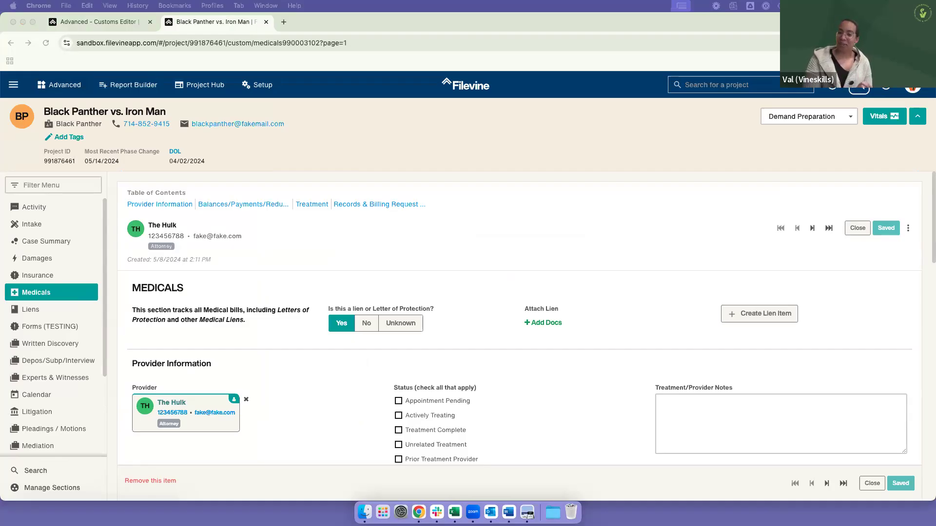
key(F11)
key(F11)
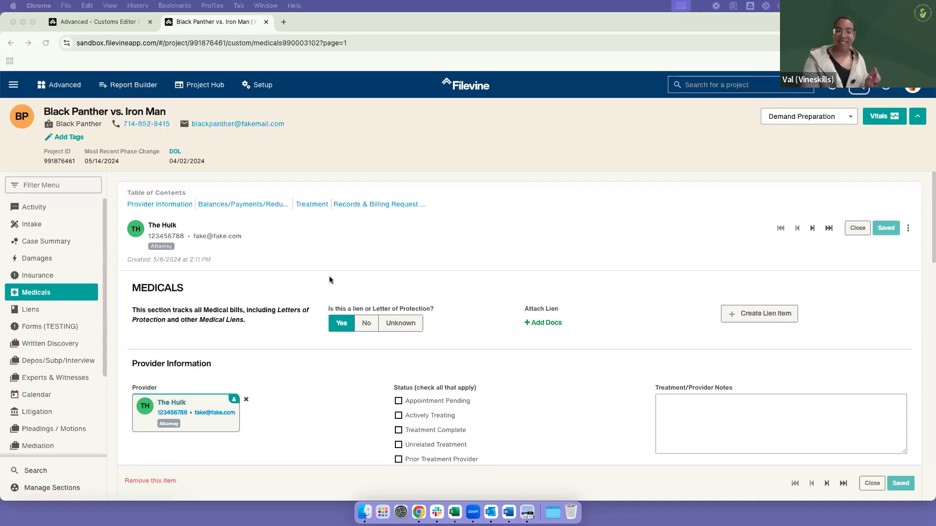
scroll(311, 362, down, 1)
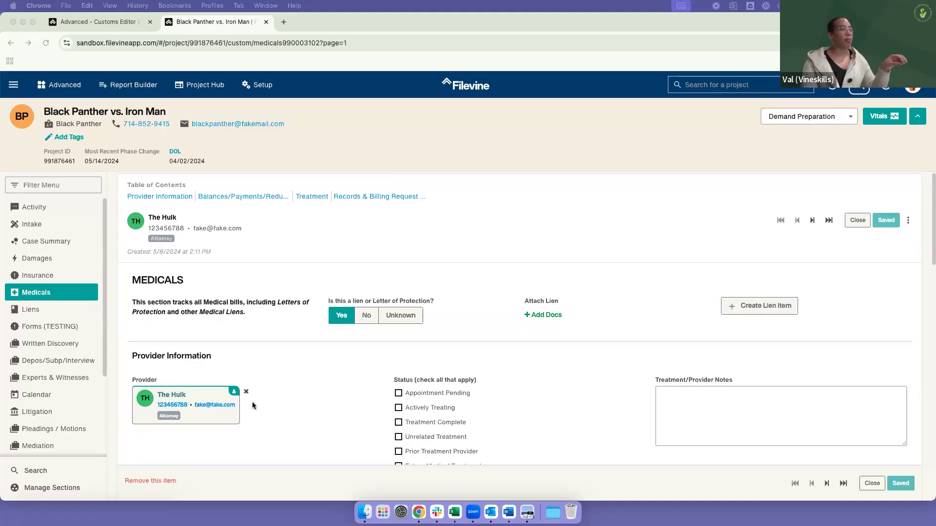
scroll(208, 282, down, 5)
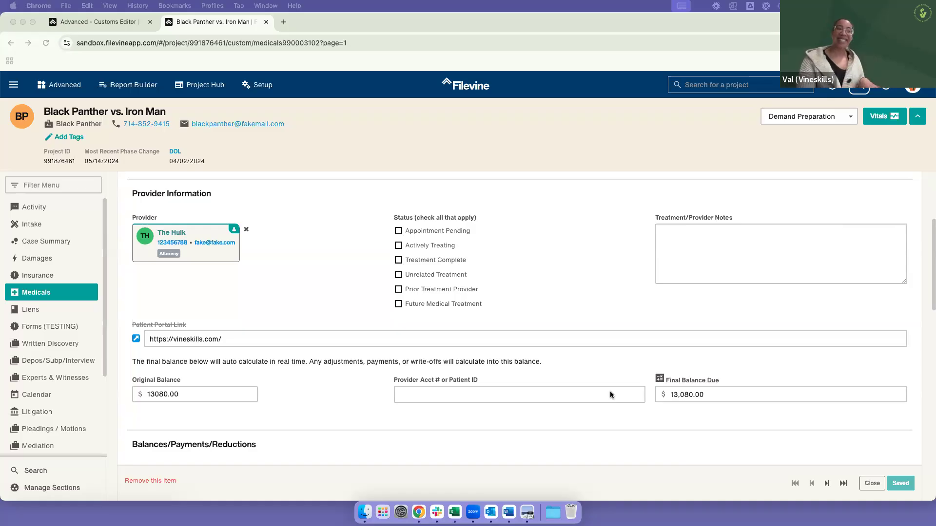
scroll(613, 390, up, 3)
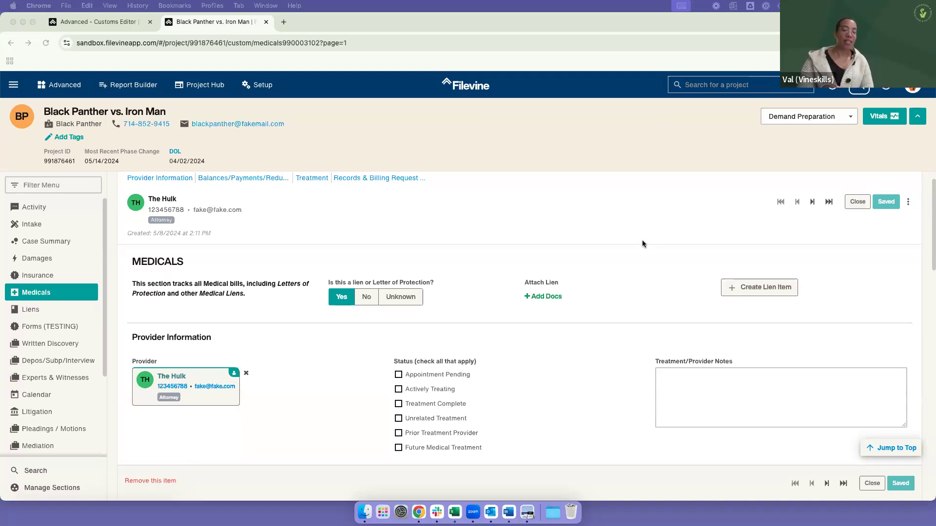
scroll(635, 319, down, 5)
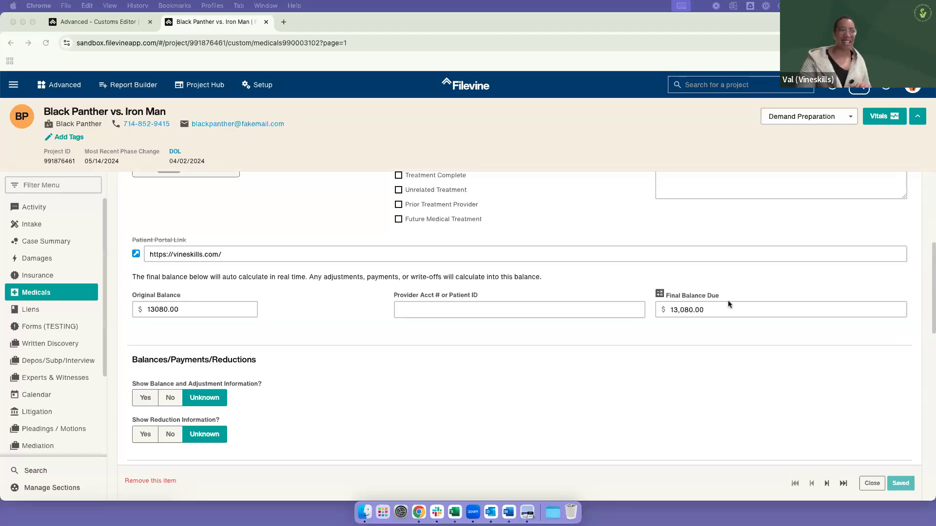
scroll(592, 243, up, 3)
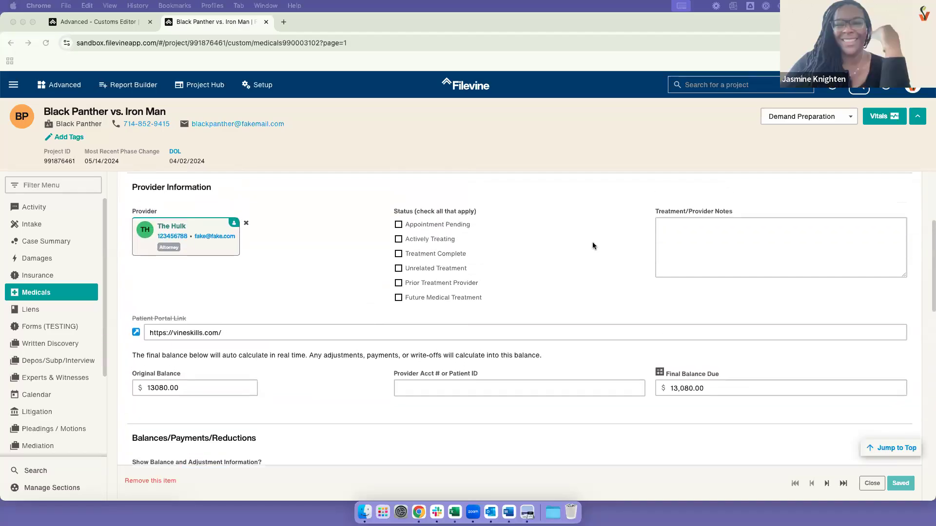
scroll(602, 266, up, 2)
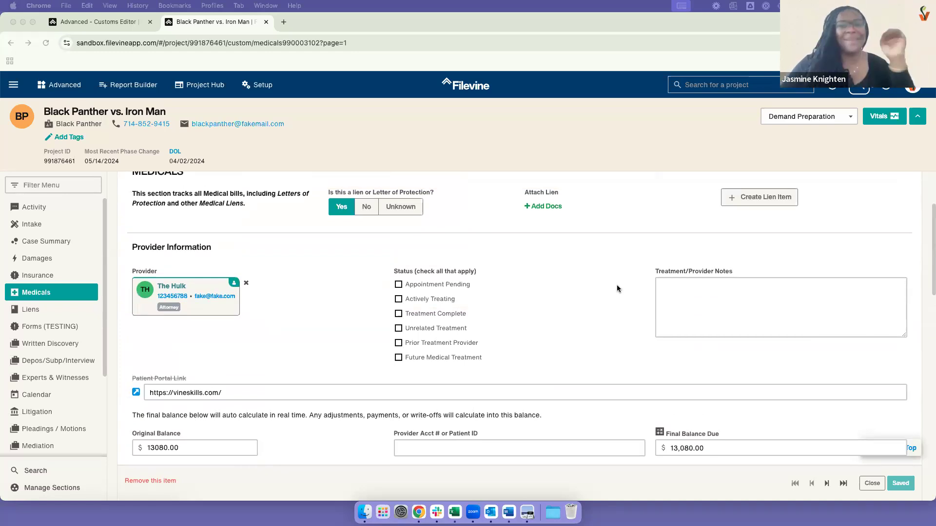
scroll(698, 211, up, 3)
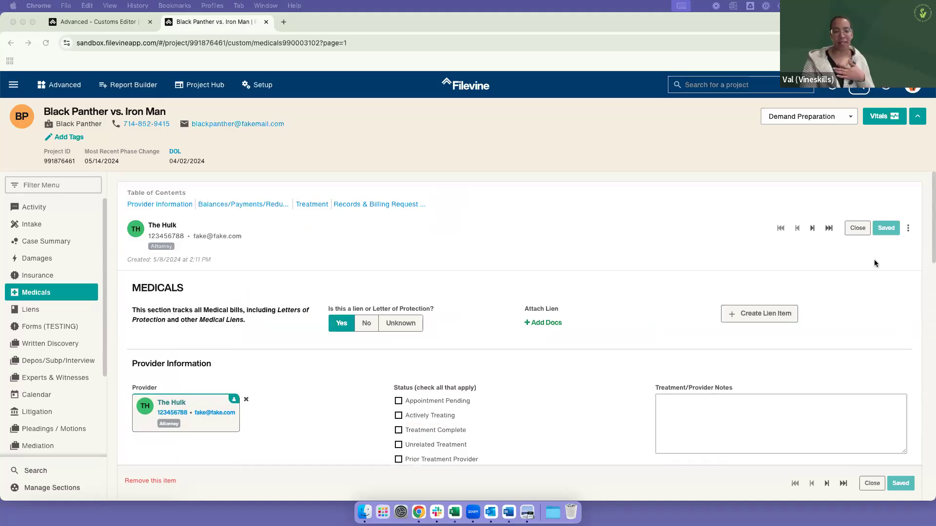
Step: Close the open Medicals item and examine the main fields on the item cards and the collection's overall total
click(857, 228)
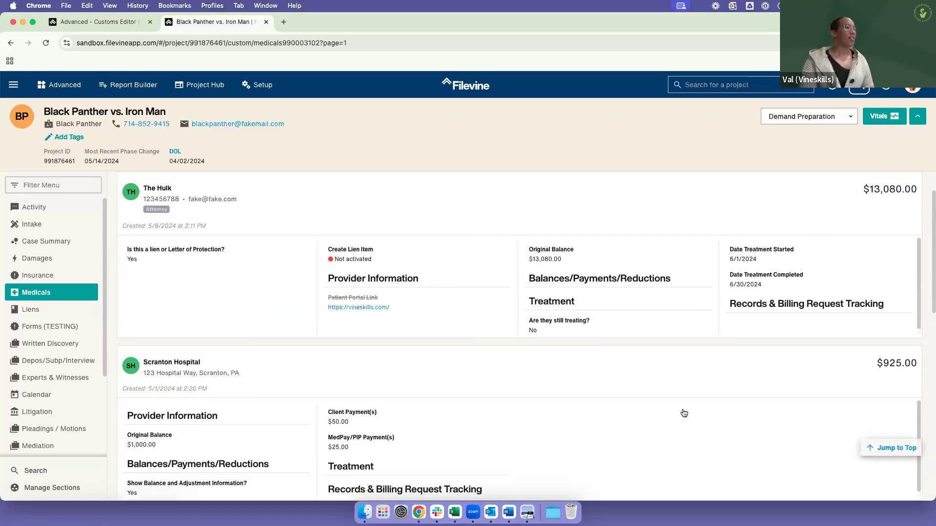
scroll(684, 413, up, 1)
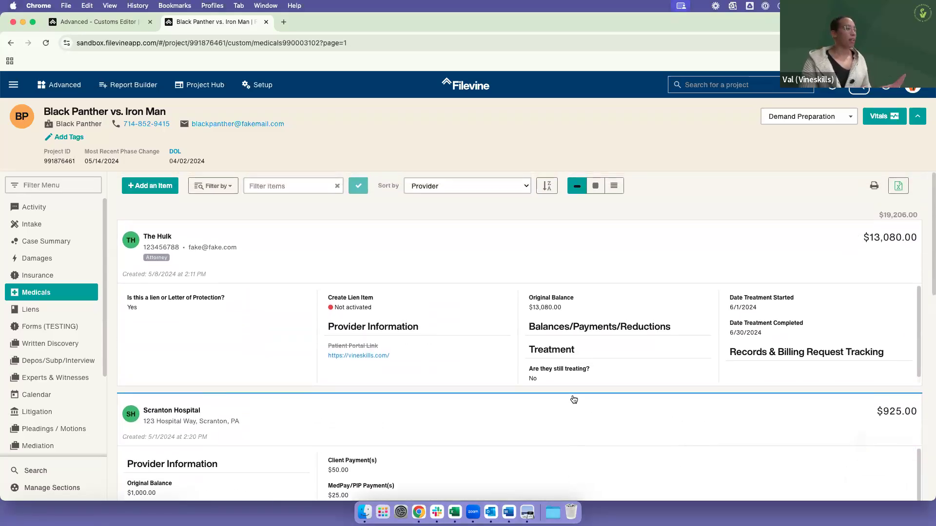
scroll(574, 400, down, 3)
scroll(585, 407, up, 3)
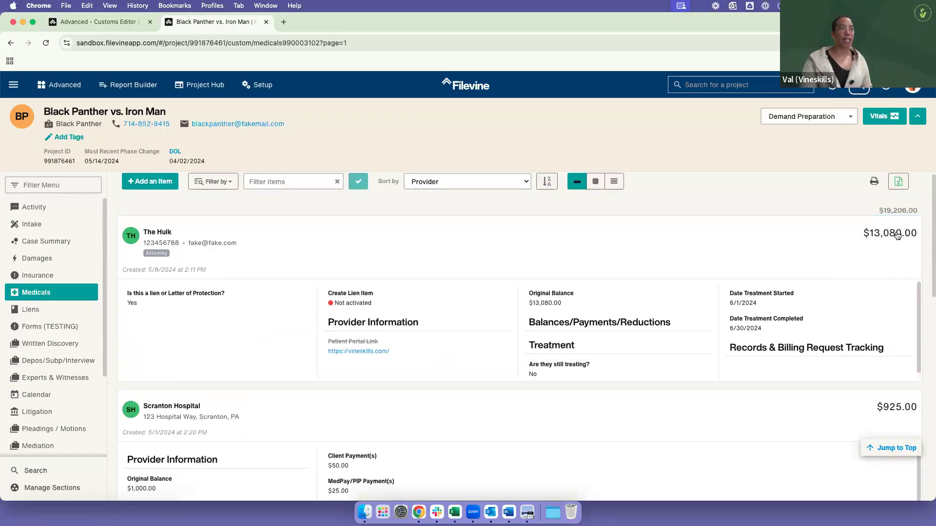
drag(925, 212, 831, 208)
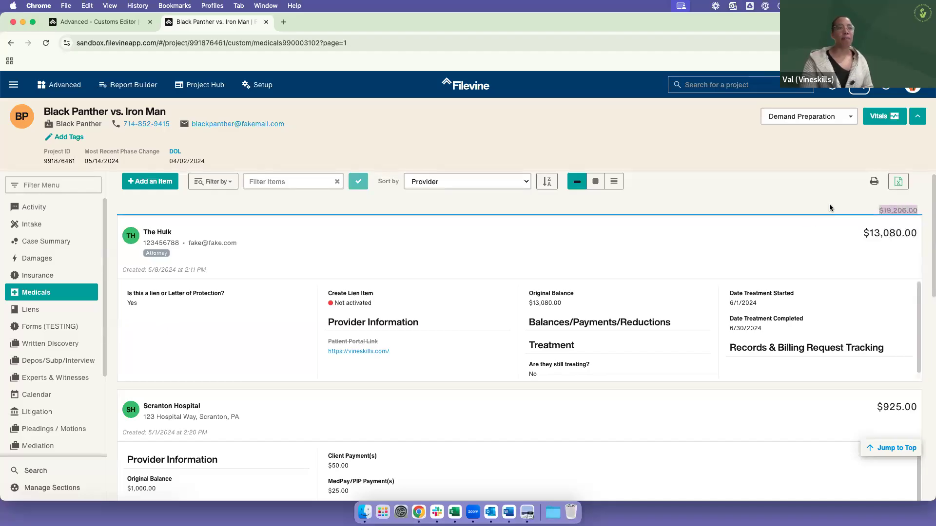
click(840, 206)
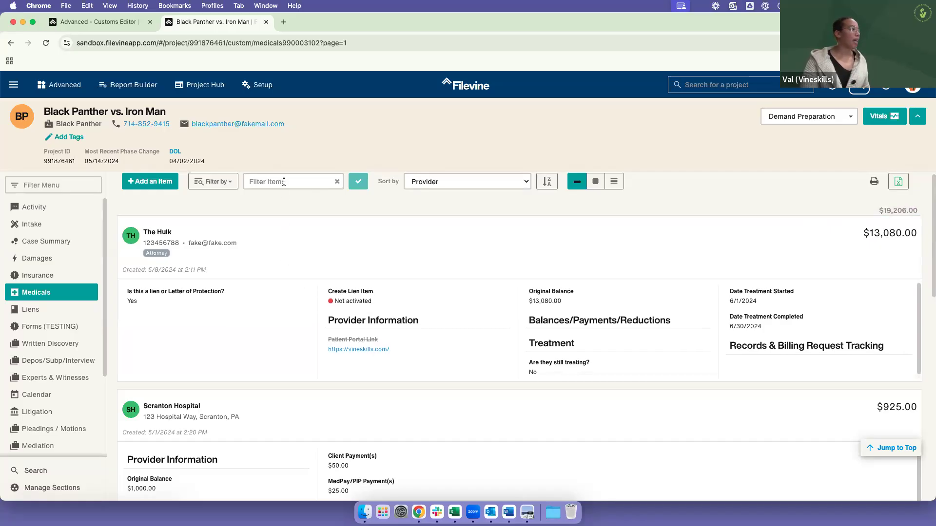
Step: Filter the Medicals items by Provider for "The Hulk" and examine the filtered total
click(227, 185)
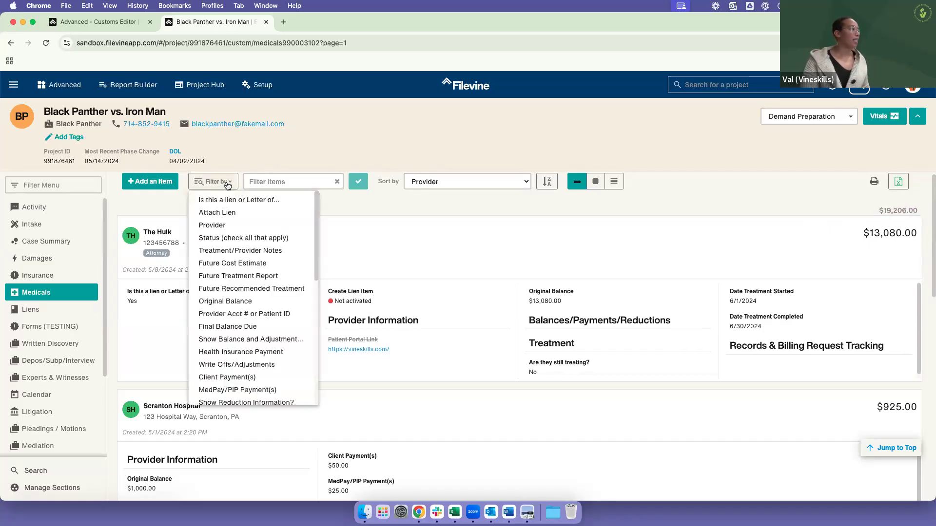
click(245, 223)
click(274, 177)
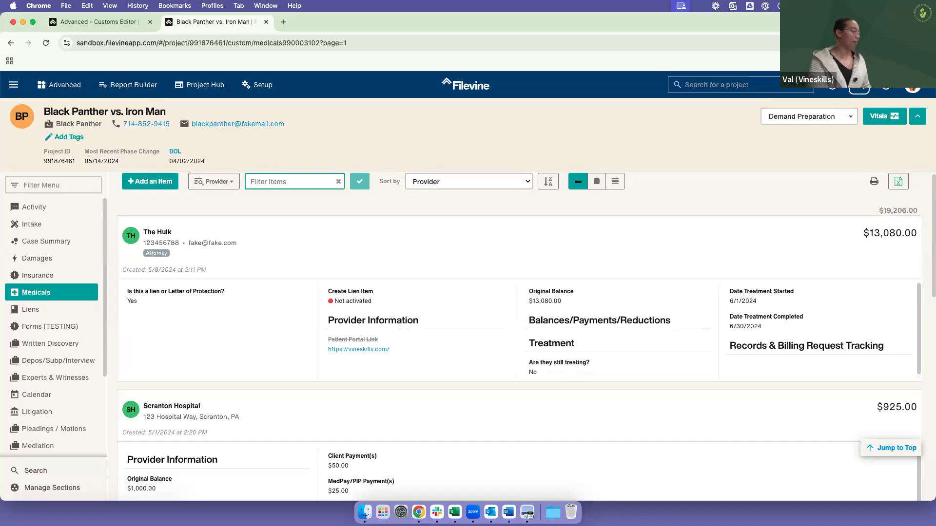
text(The Hulk)
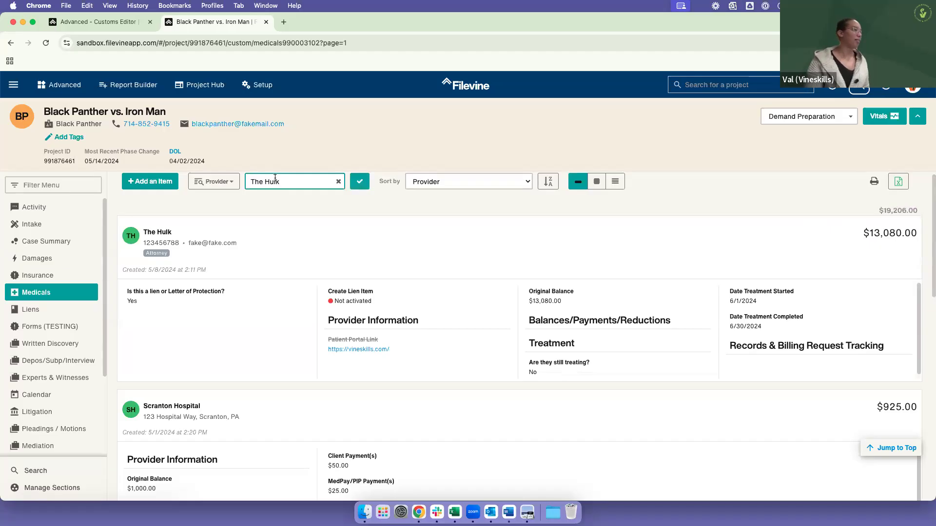
click(358, 184)
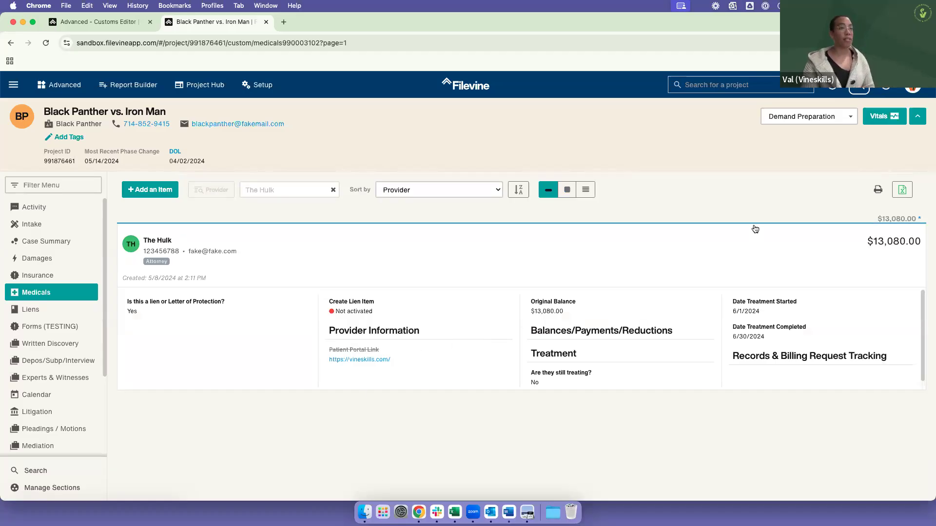
drag(876, 219, 927, 222)
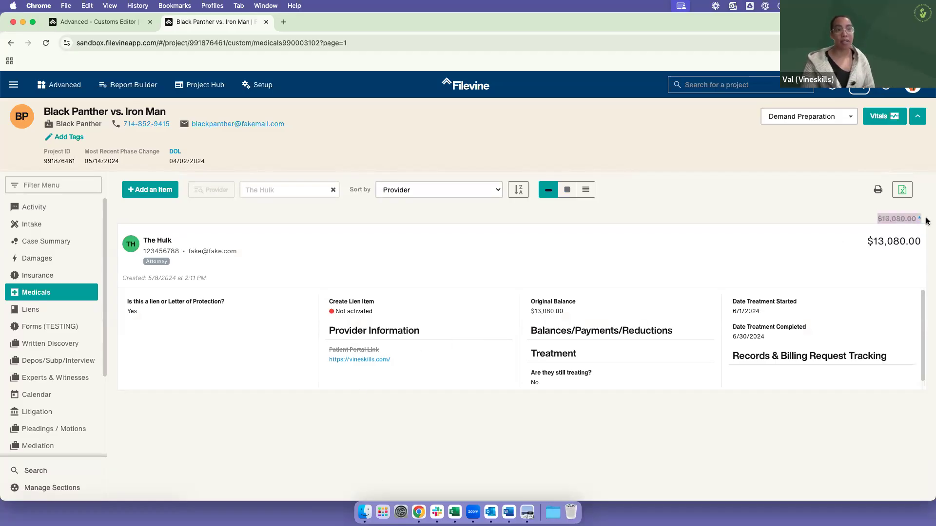
click(916, 222)
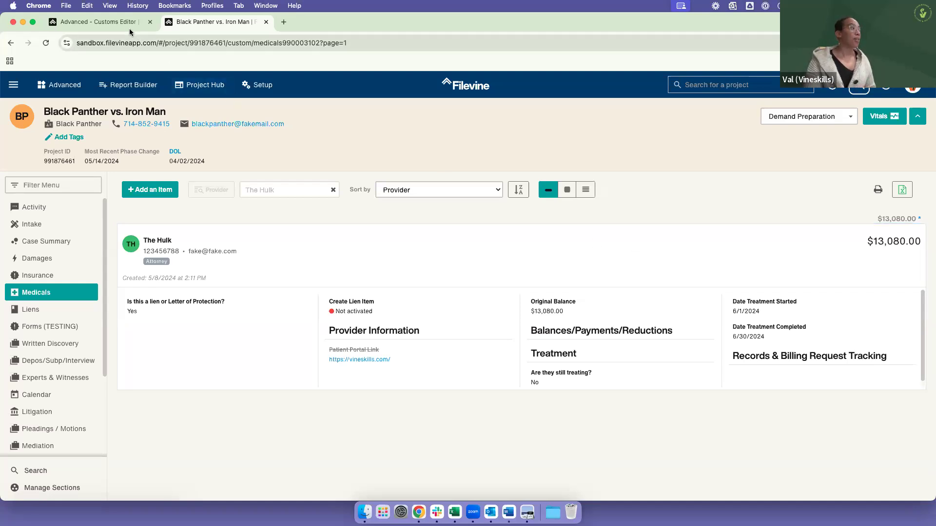
Step: Return to the Customs Editor and examine the Medicals section's Collection Export Setup alongside the project's Medicals list
click(97, 21)
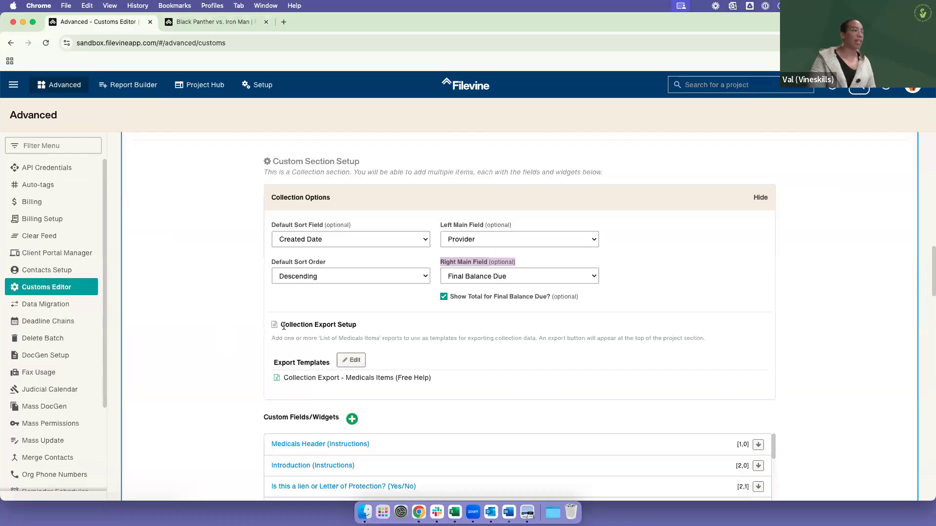
drag(284, 326, 355, 327)
click(370, 329)
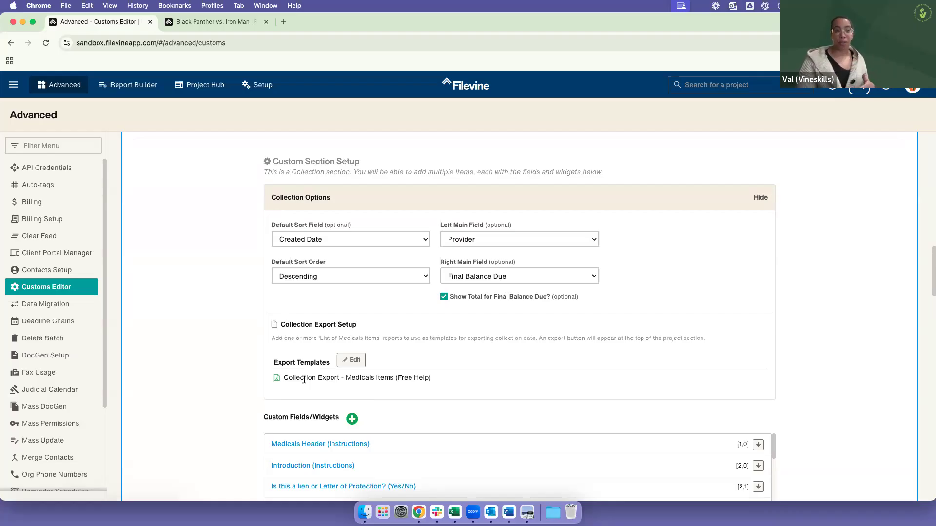
click(180, 21)
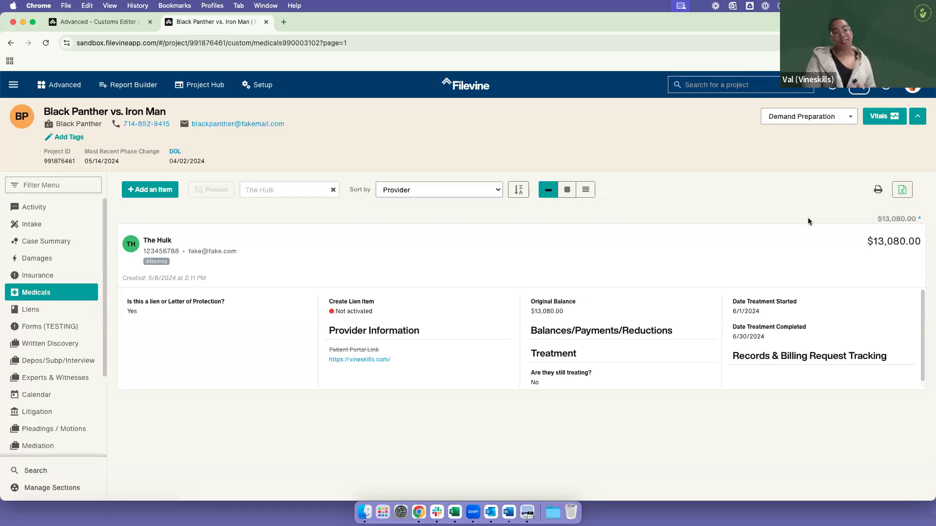
click(111, 23)
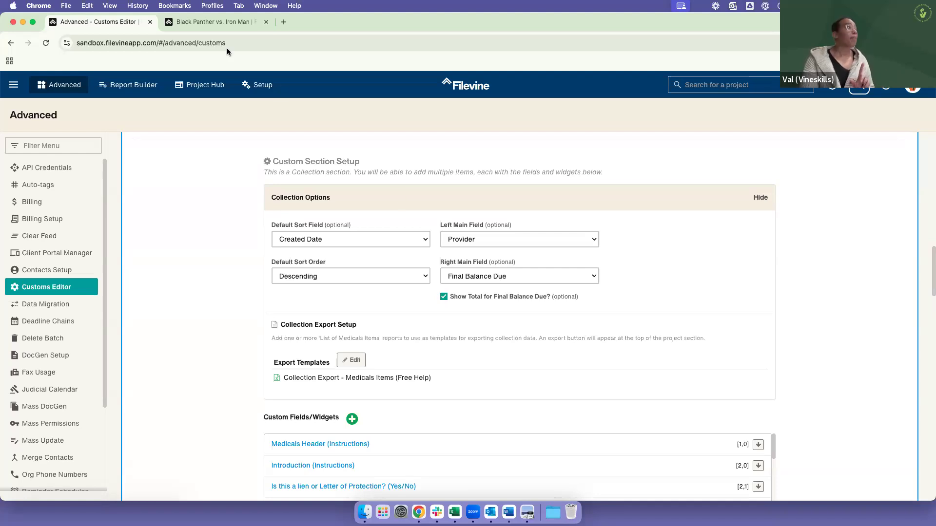
Step: Clear the provider filter on the project's Medicals items and change their display to the full-card view and then the table view
click(227, 25)
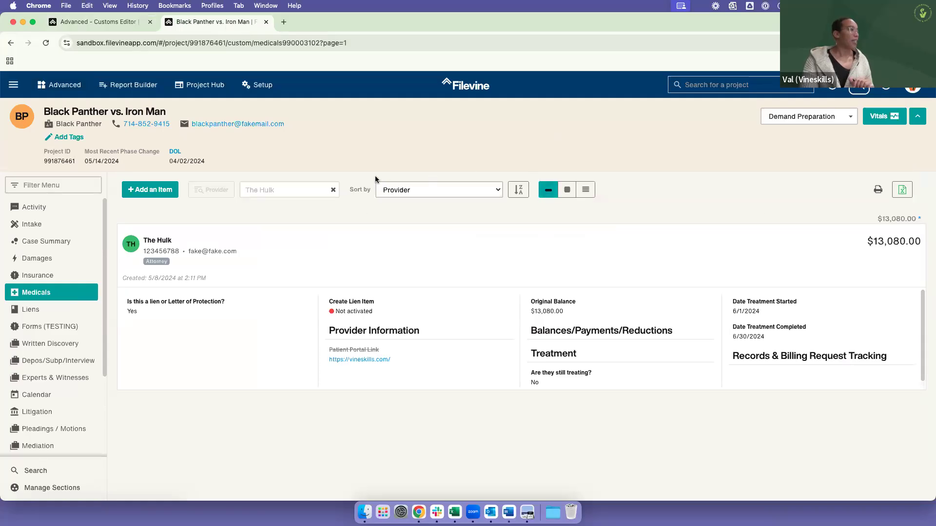
click(334, 189)
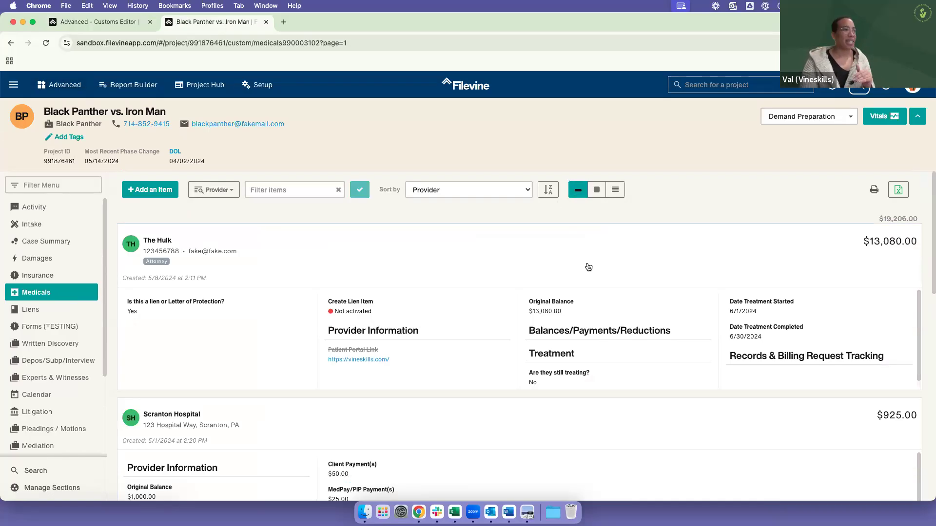
click(597, 191)
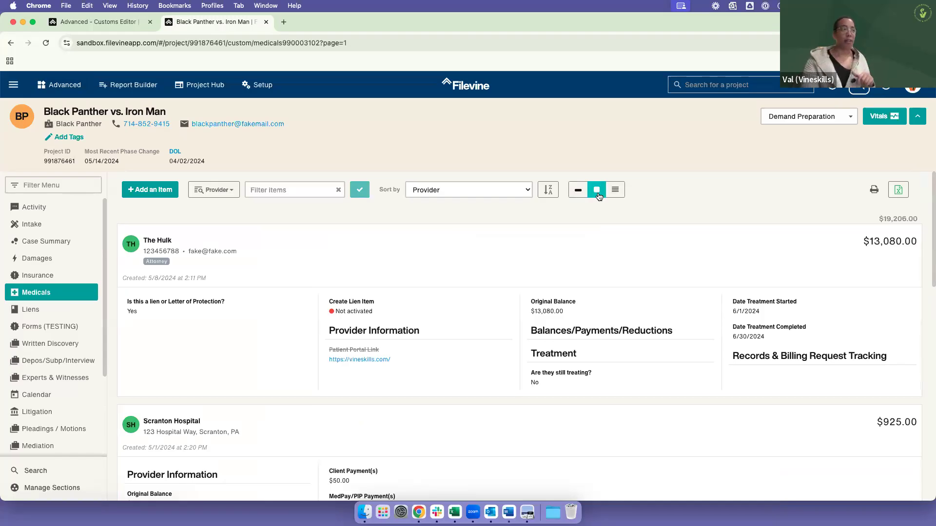
click(617, 196)
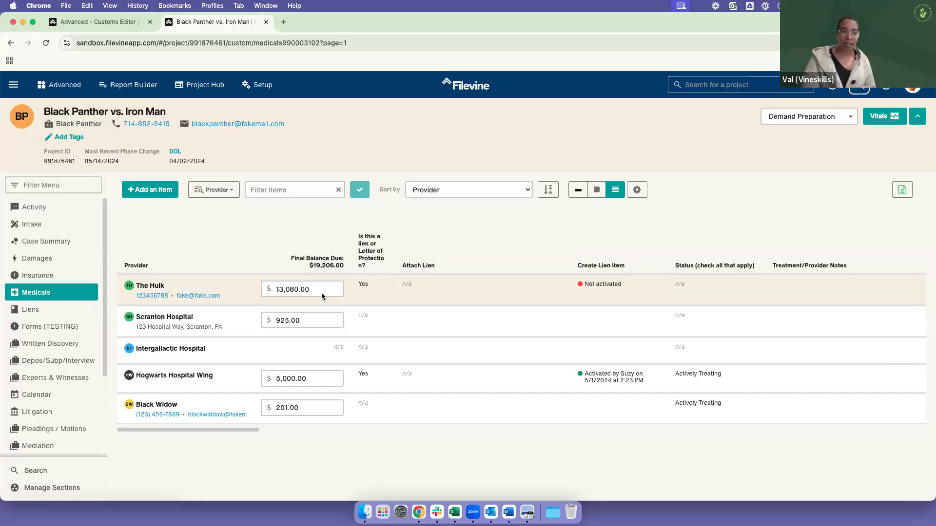
Step: Change the project's Medicals items to the full-card view and examine the collection's overall total
click(598, 191)
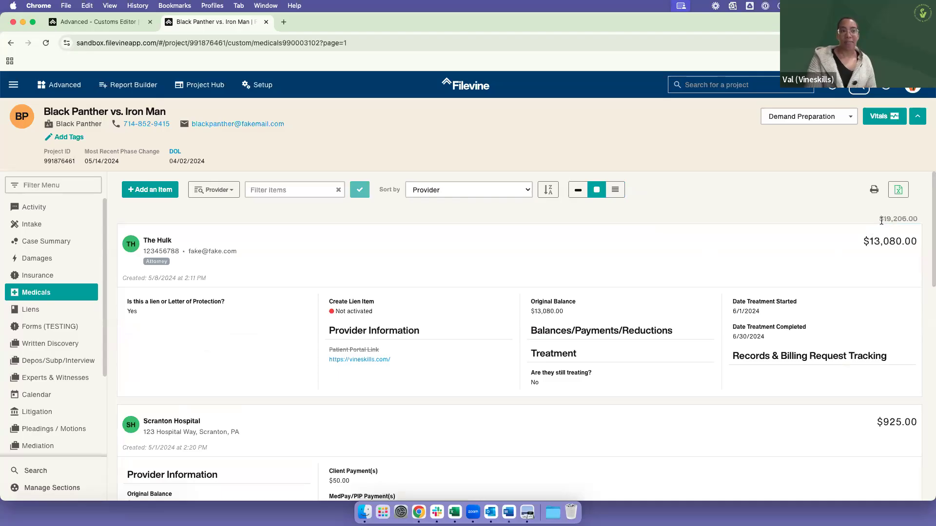
drag(880, 219, 919, 220)
click(905, 220)
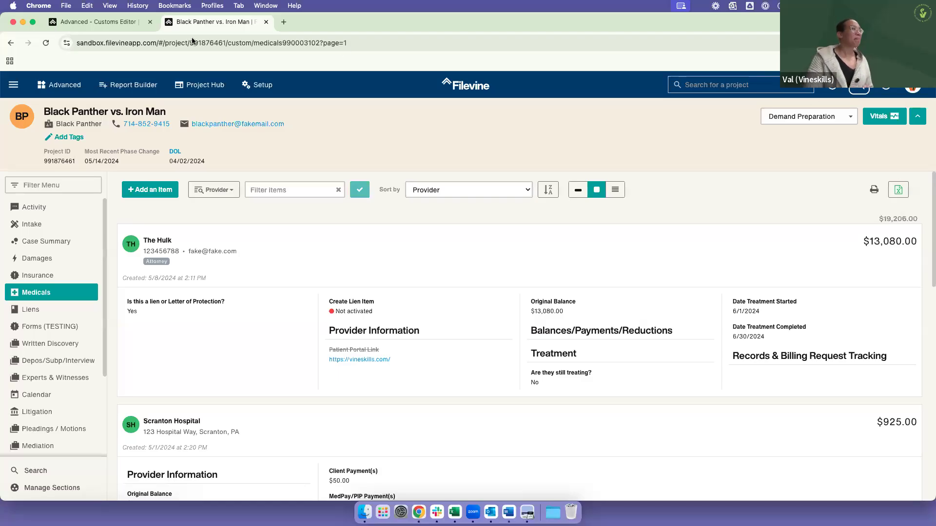
Step: Return to the Customs Editor, open the Medicals Header widget from the Medicals section's custom fields, and examine its template name and widget selector
click(92, 21)
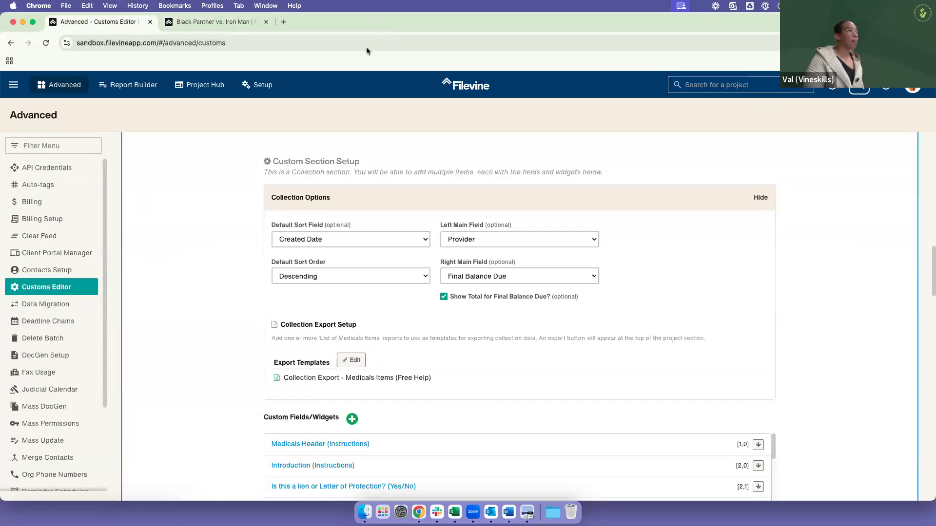
scroll(739, 294, down, 1)
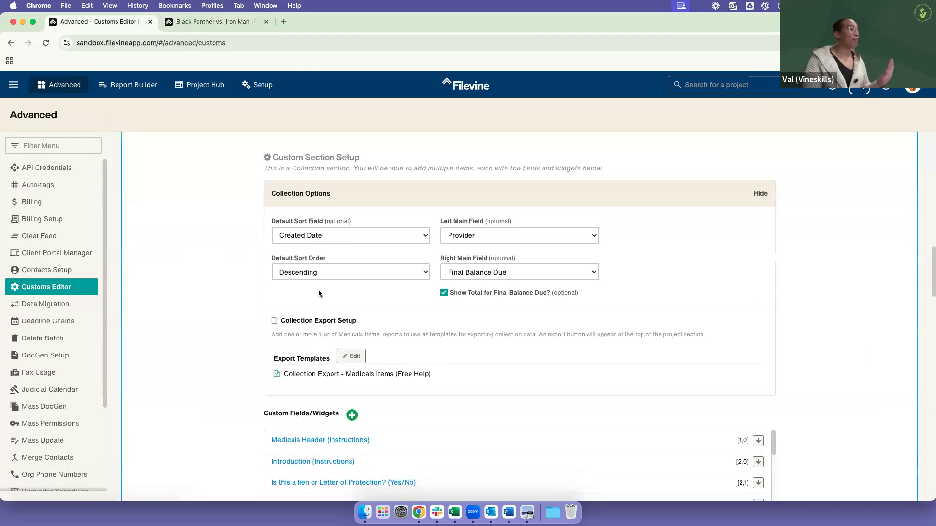
scroll(318, 289, down, 5)
scroll(177, 319, down, 2)
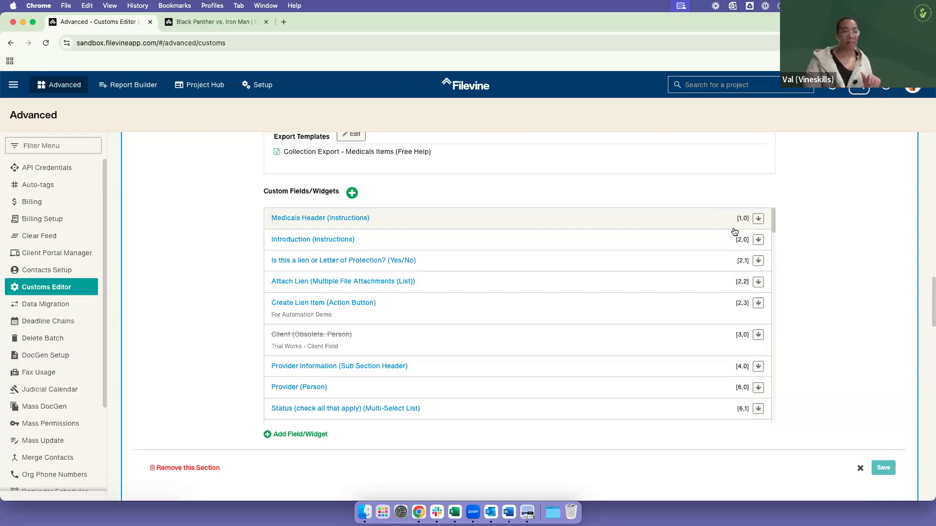
click(350, 219)
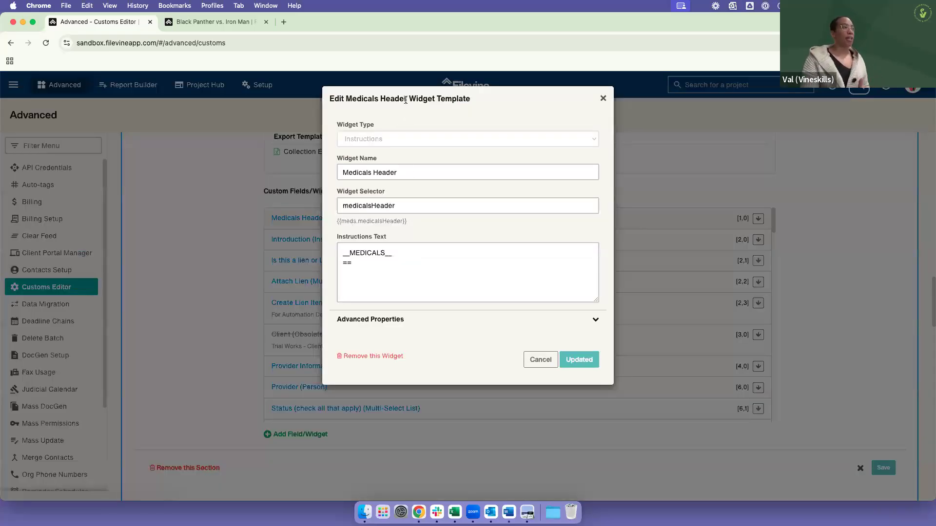
drag(407, 99, 485, 104)
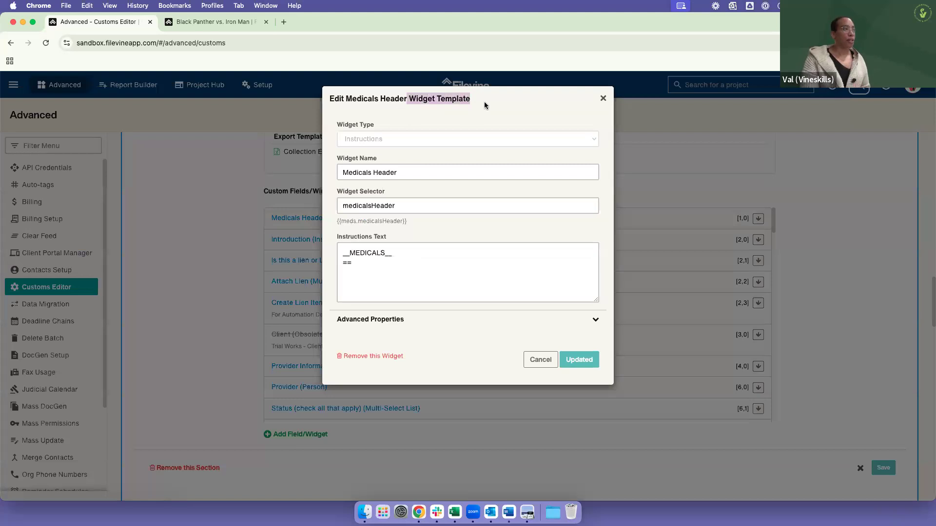
click(478, 108)
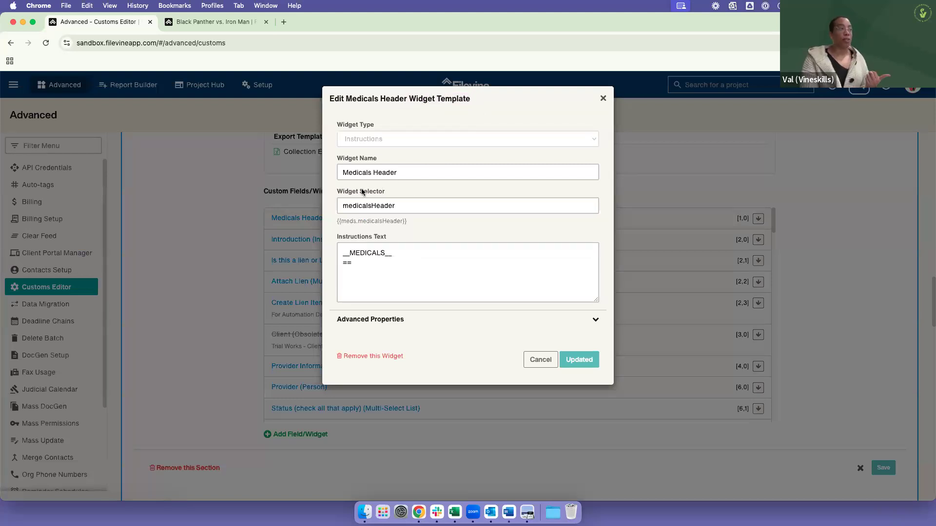
drag(348, 207, 396, 213)
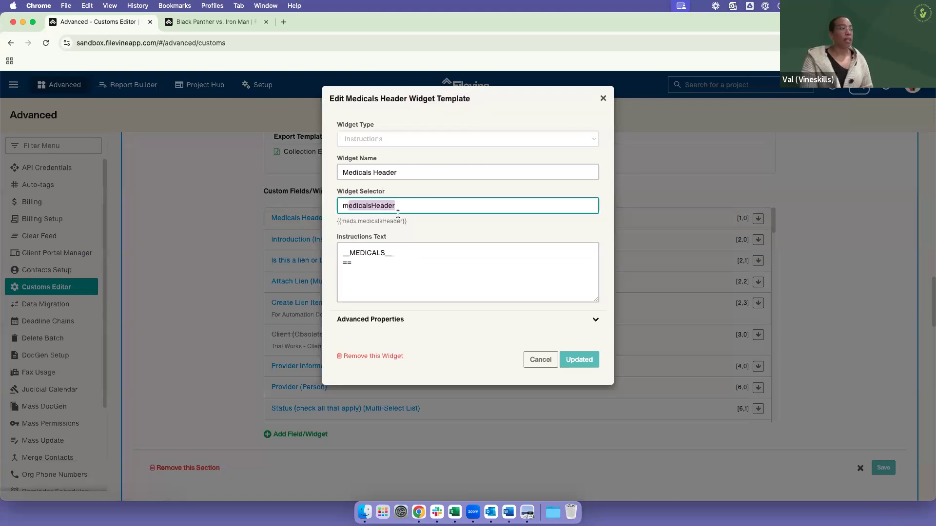
click(422, 197)
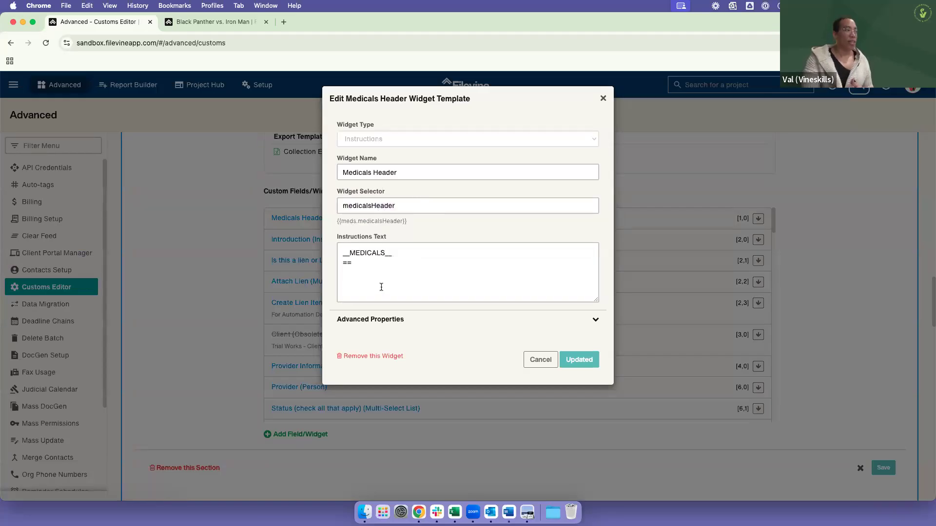
Step: Examine the Medicals Header widget's advanced properties, including Row and Order in Row, and close the template without updating it
click(376, 328)
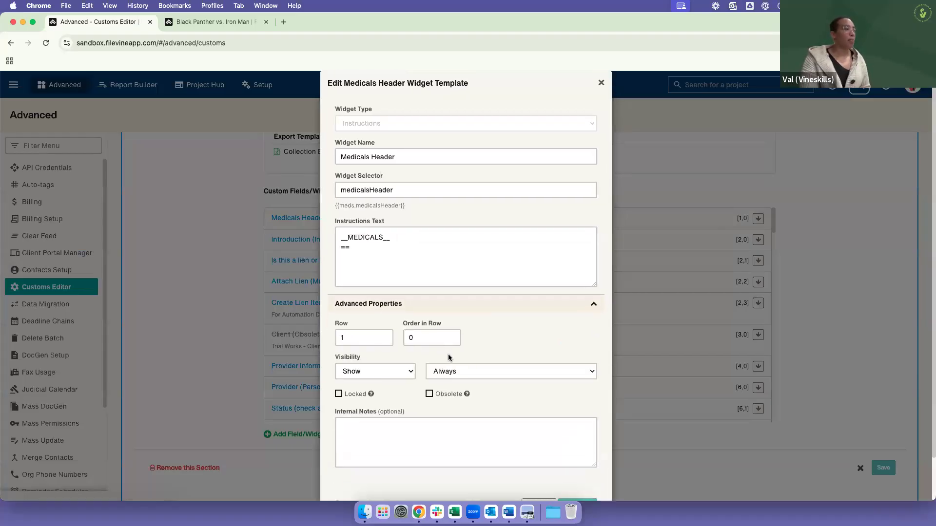
scroll(449, 358, down, 2)
click(336, 286)
click(445, 298)
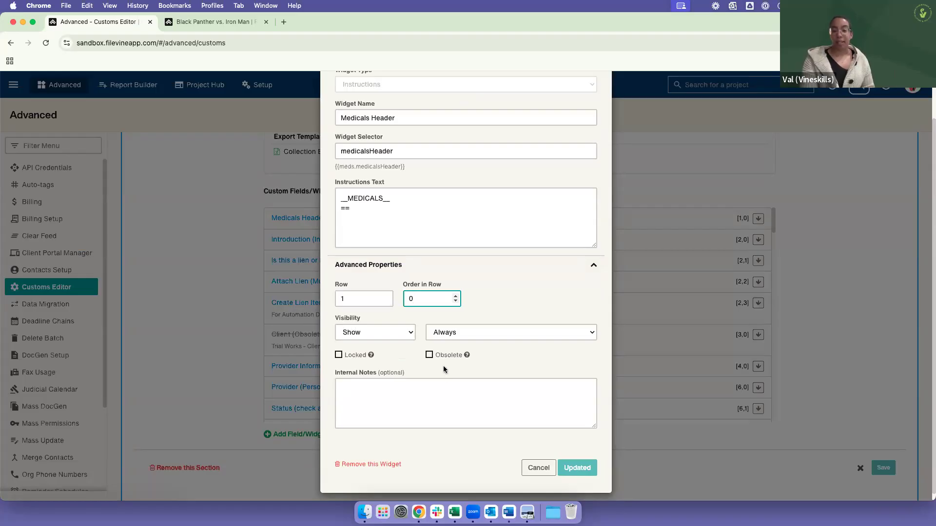
click(539, 469)
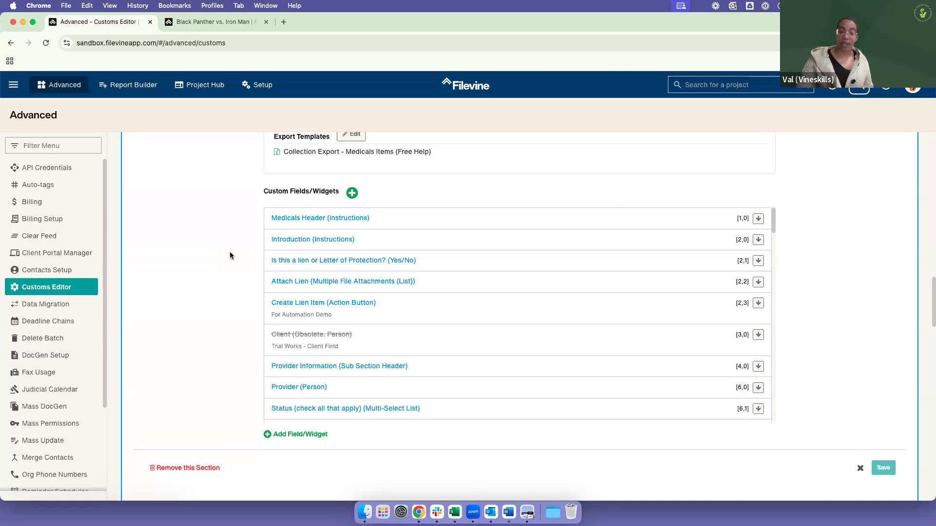
Step: Close the Medicals section's properties without saving and open the section's preview
scroll(828, 363, up, 1)
scroll(829, 364, up, 1)
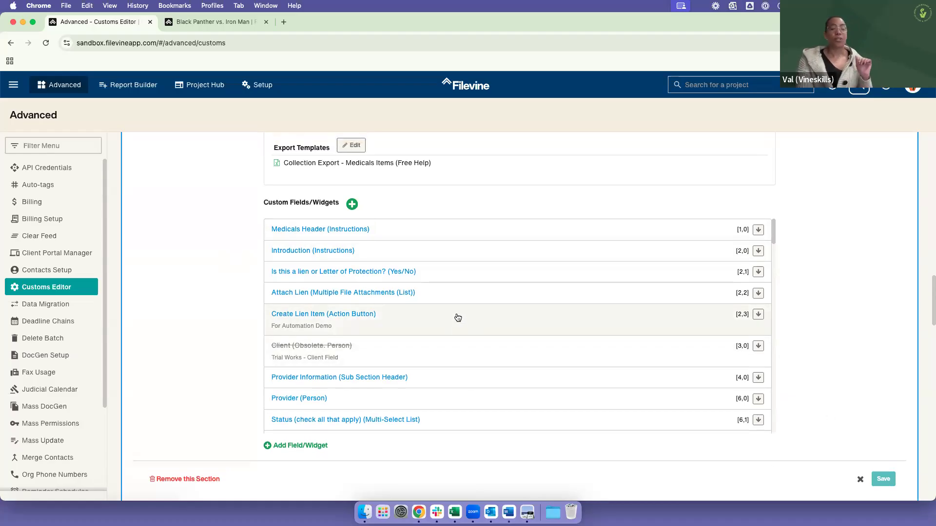
scroll(710, 336, up, 1)
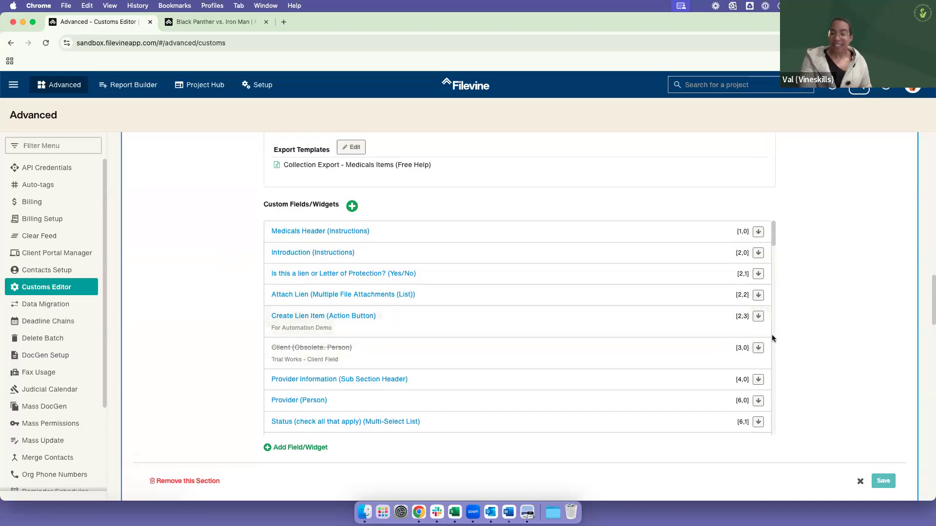
scroll(821, 320, up, 1)
scroll(823, 317, up, 10)
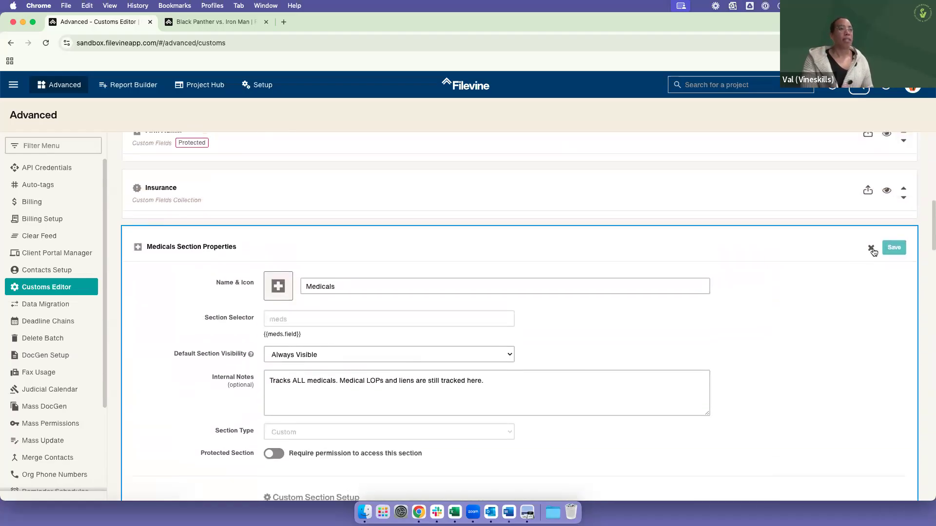
click(871, 248)
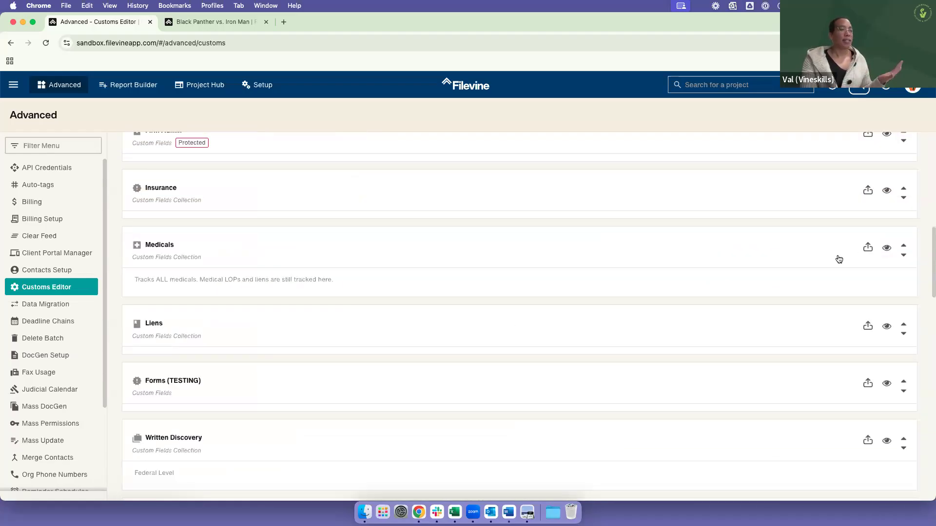
click(887, 249)
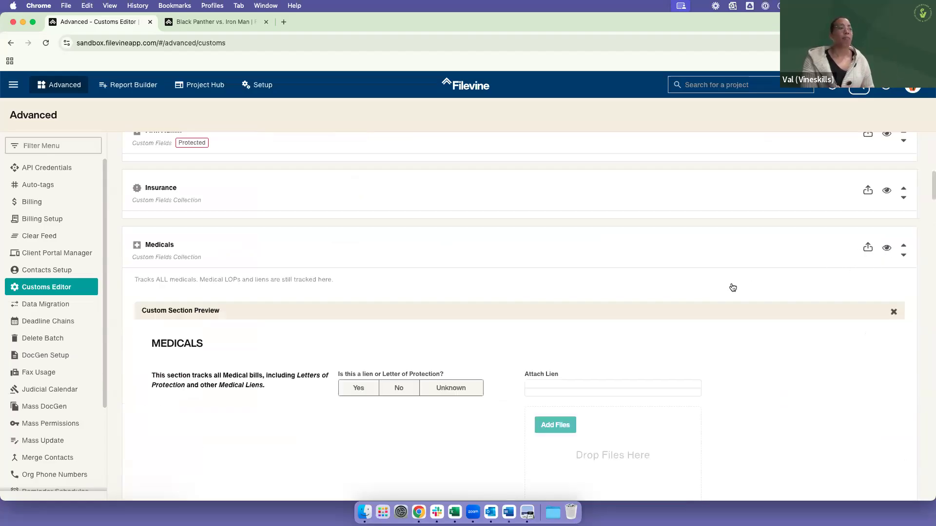
Step: Examine the introduction, lien question and Attach Lien fields at the start of the Medicals section preview
scroll(750, 331, down, 2)
scroll(759, 351, down, 2)
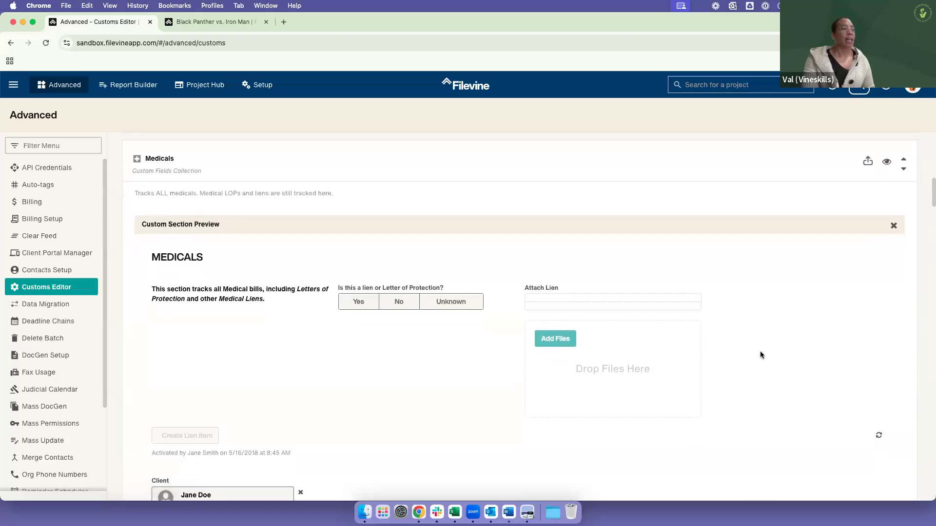
scroll(752, 347, down, 1)
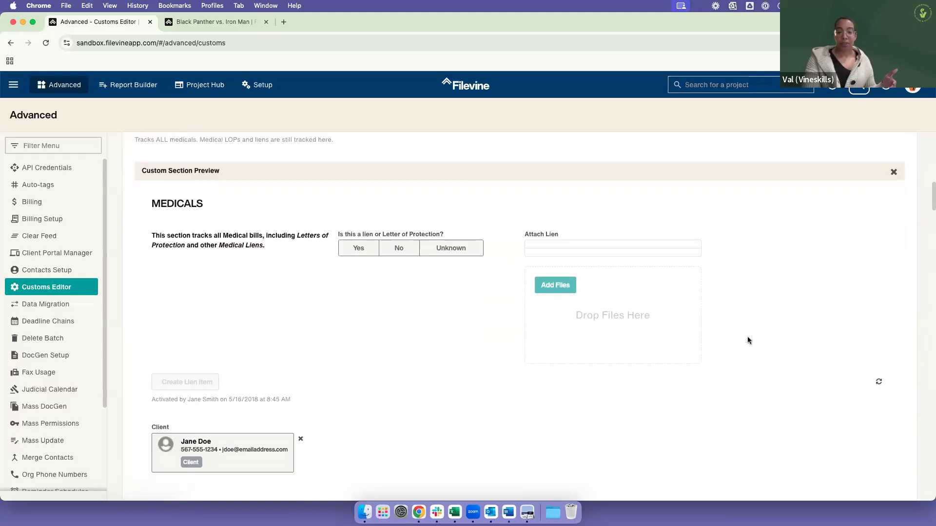
scroll(747, 337, down, 1)
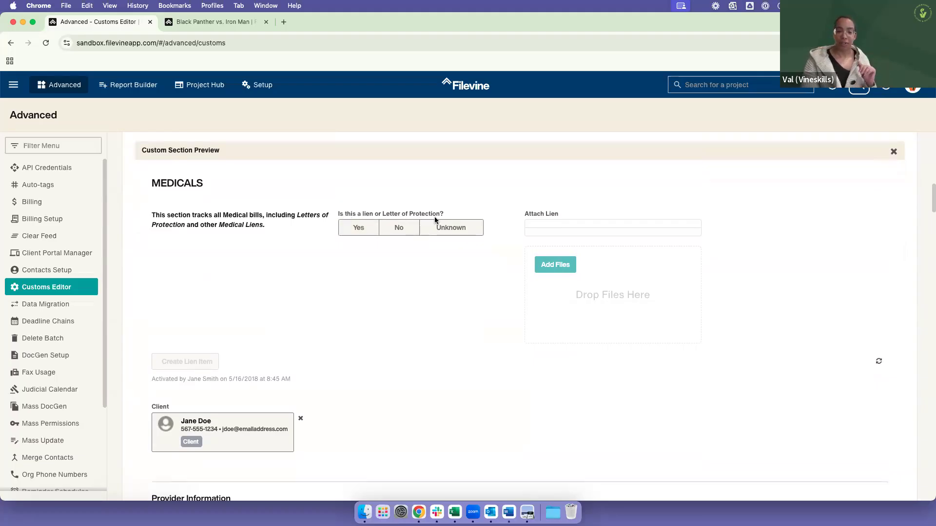
drag(526, 217, 569, 215)
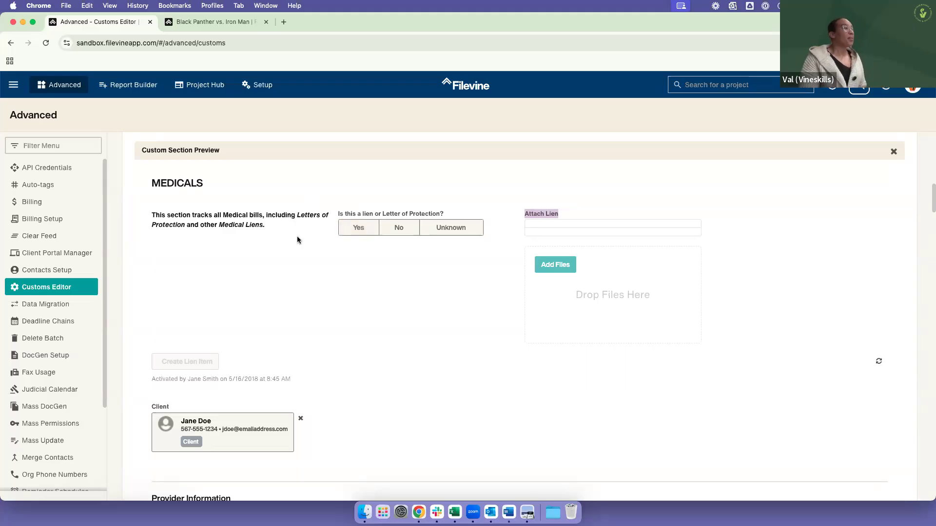
Step: Select the Appointment Pending and Actively Treating statuses under Provider Information in the Medicals preview
scroll(283, 253, down, 1)
scroll(288, 273, down, 2)
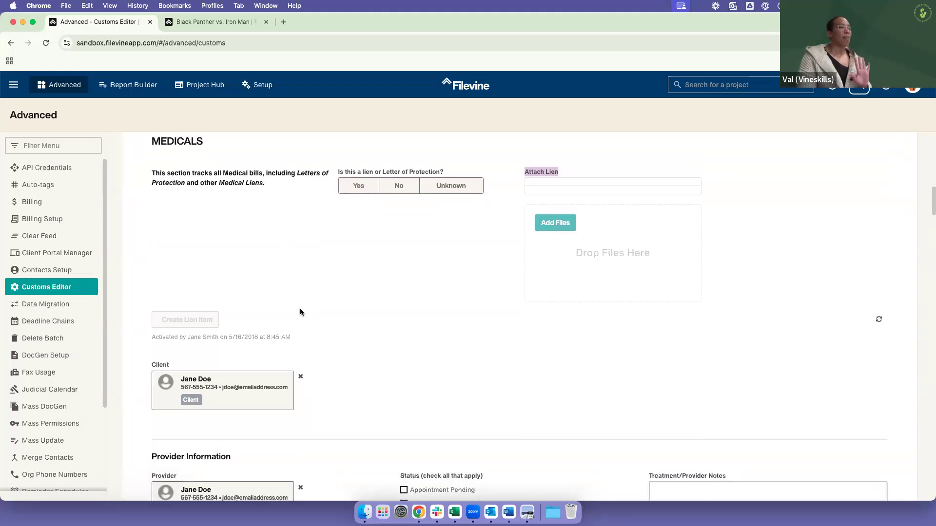
scroll(829, 339, down, 1)
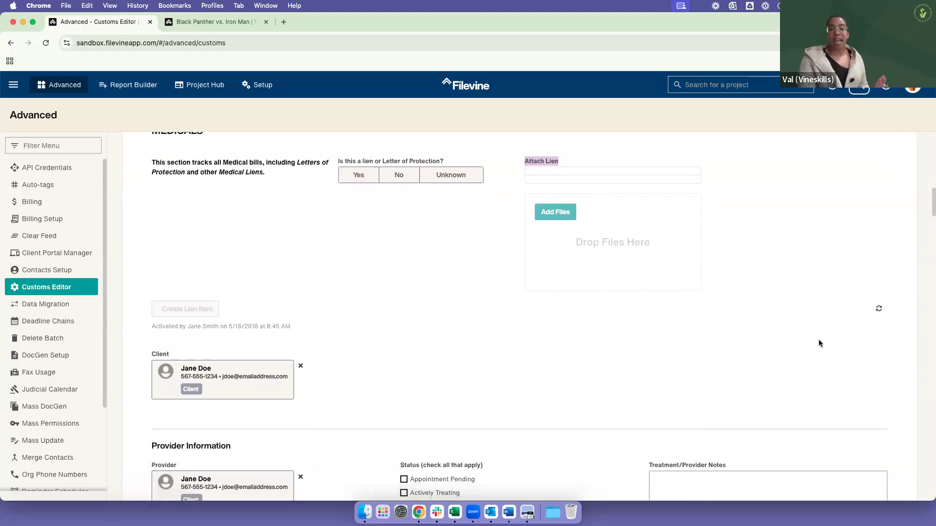
scroll(585, 399, down, 2)
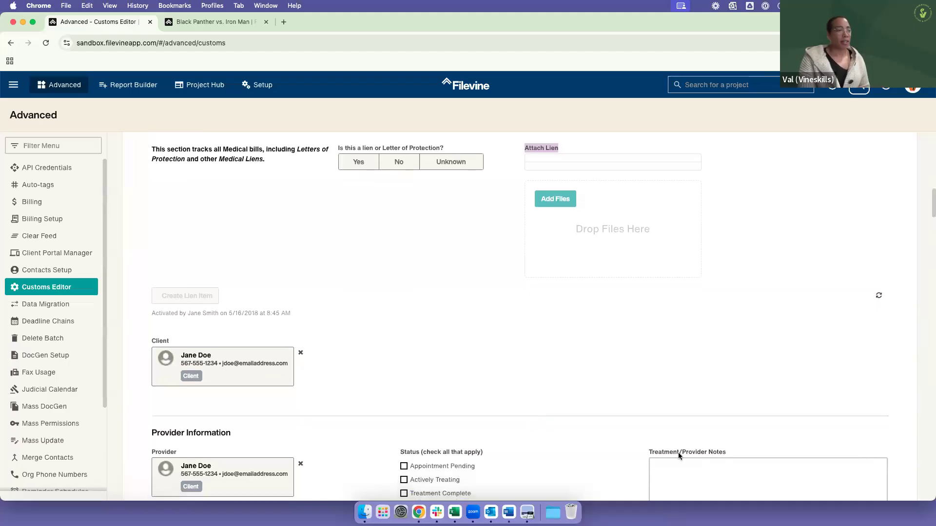
click(463, 437)
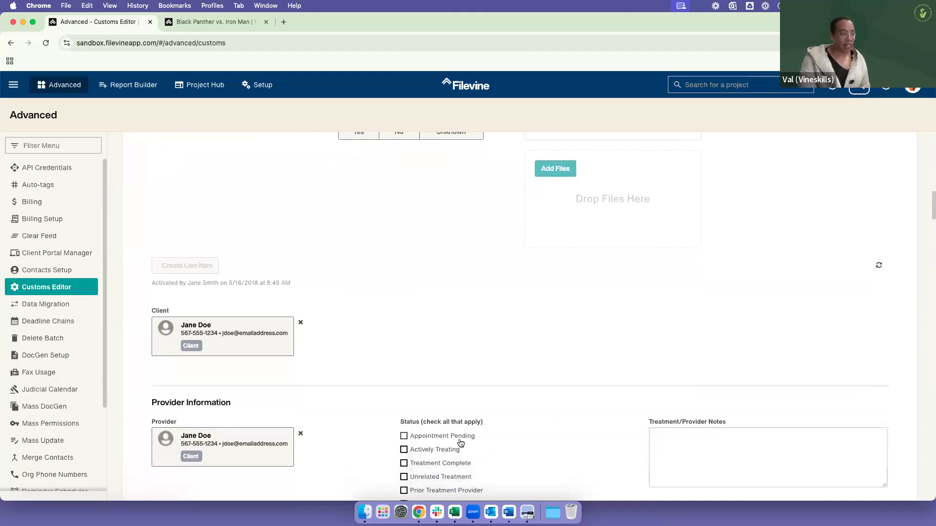
click(448, 450)
Step: Examine the remaining Medicals preview fields, from the Patient Portal Link and Future Medical Treatment through the balances, payments and reductions
scroll(525, 439, down, 5)
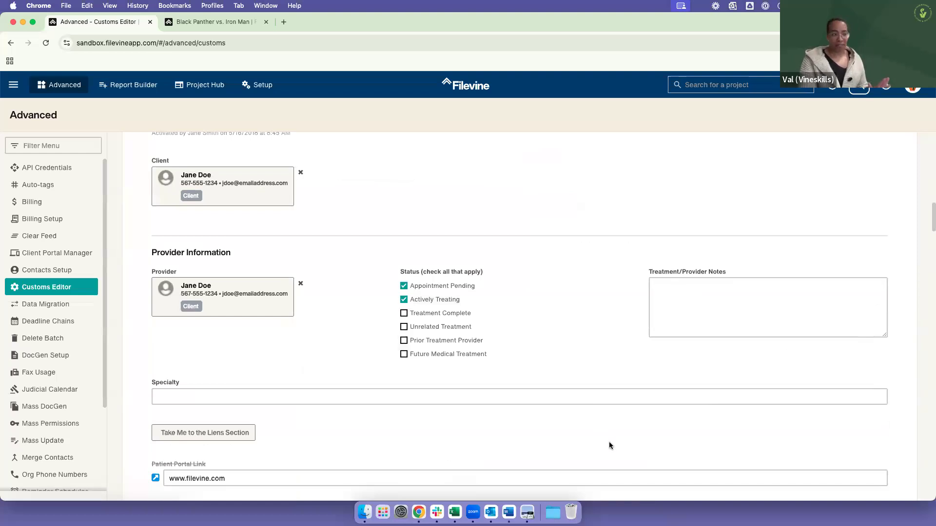
scroll(575, 419, down, 4)
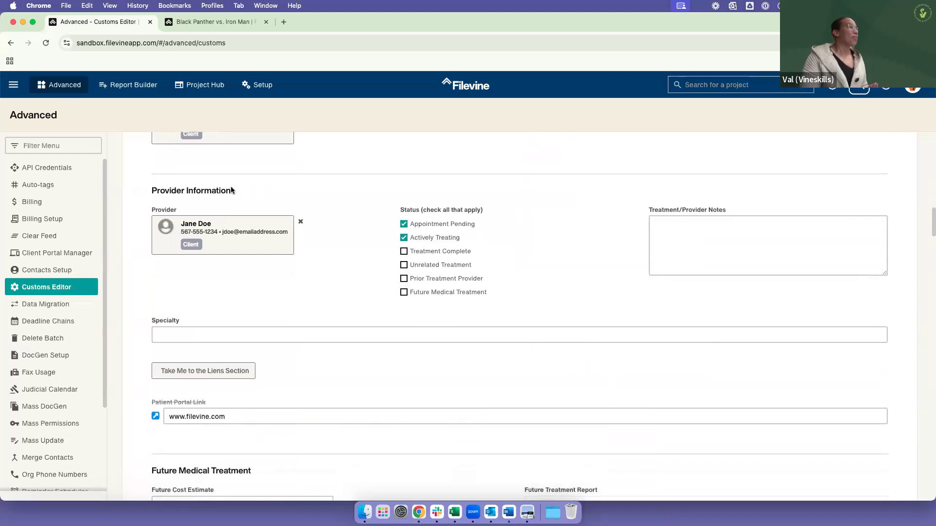
scroll(325, 329, down, 3)
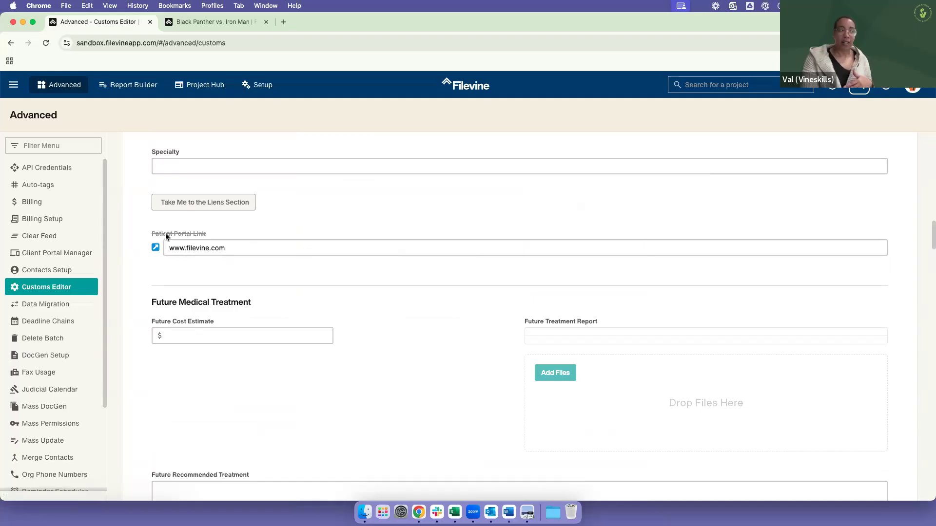
drag(168, 250, 236, 263)
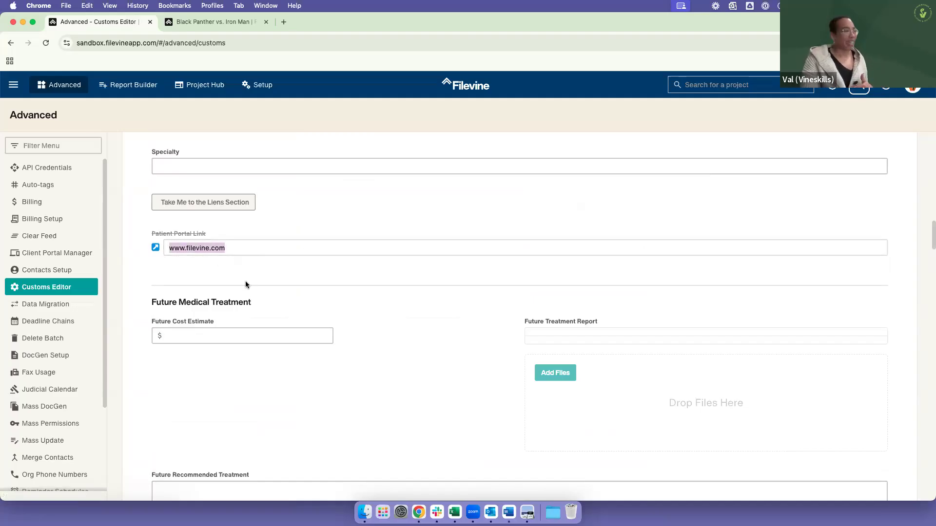
scroll(206, 281, down, 2)
click(169, 301)
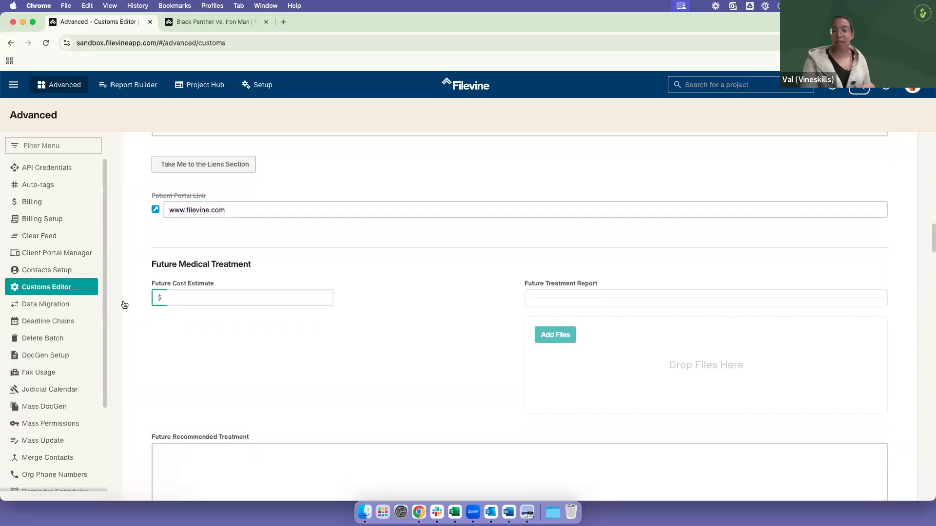
scroll(217, 325, down, 3)
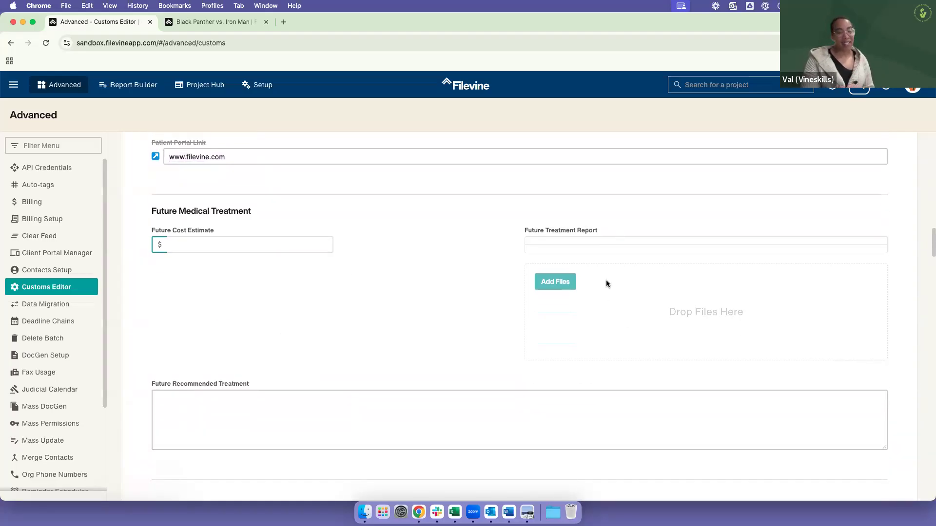
scroll(446, 328, down, 5)
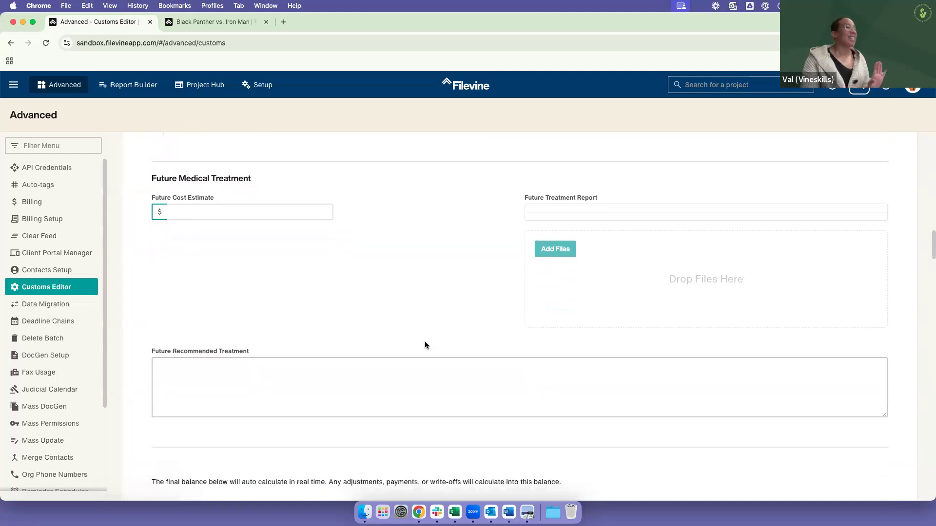
scroll(445, 310, down, 3)
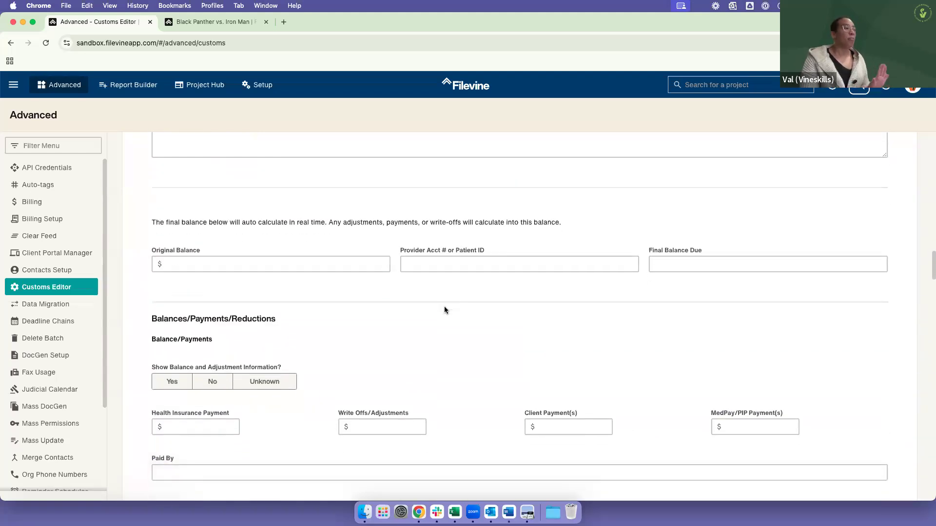
scroll(444, 308, down, 6)
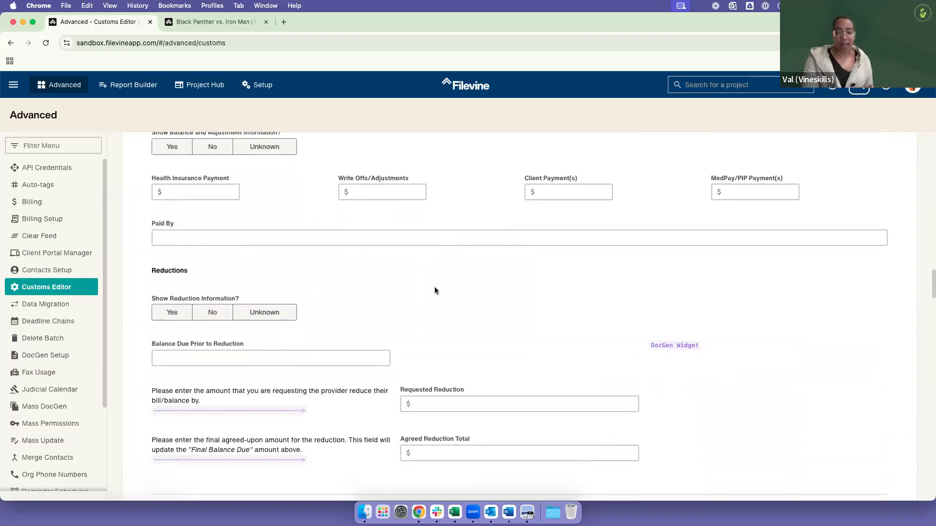
Step: Examine the reduction fields and the Health Insurance, Write Offs, Client and MedPay/PIP payment fields in the Medicals preview
scroll(434, 291, down, 1)
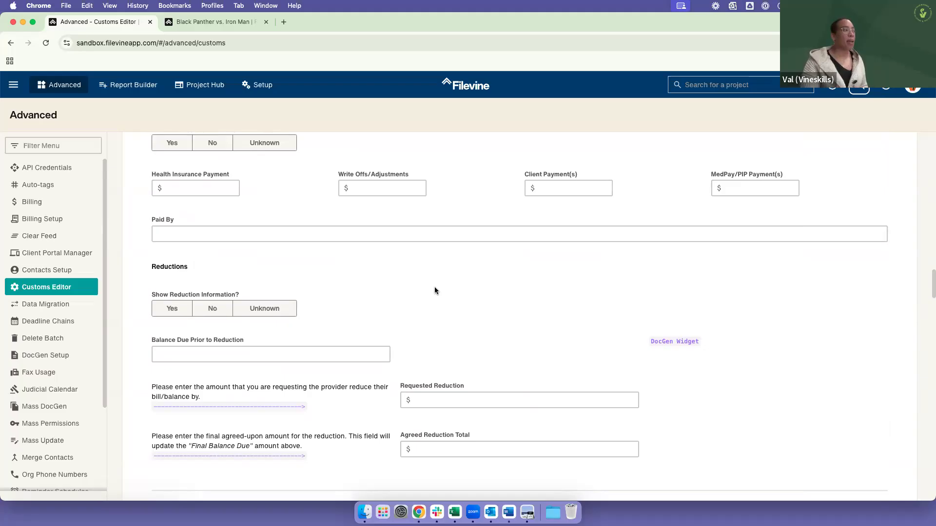
scroll(420, 425, up, 5)
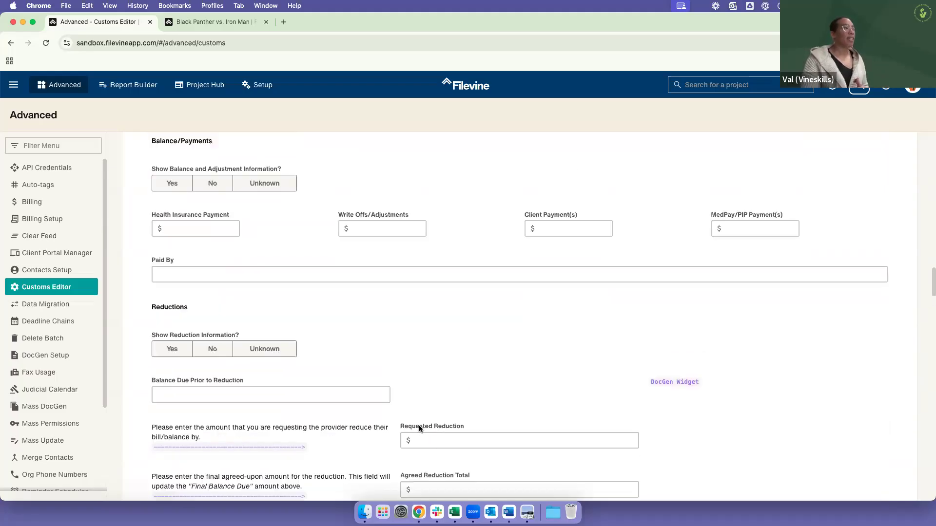
scroll(390, 410, down, 1)
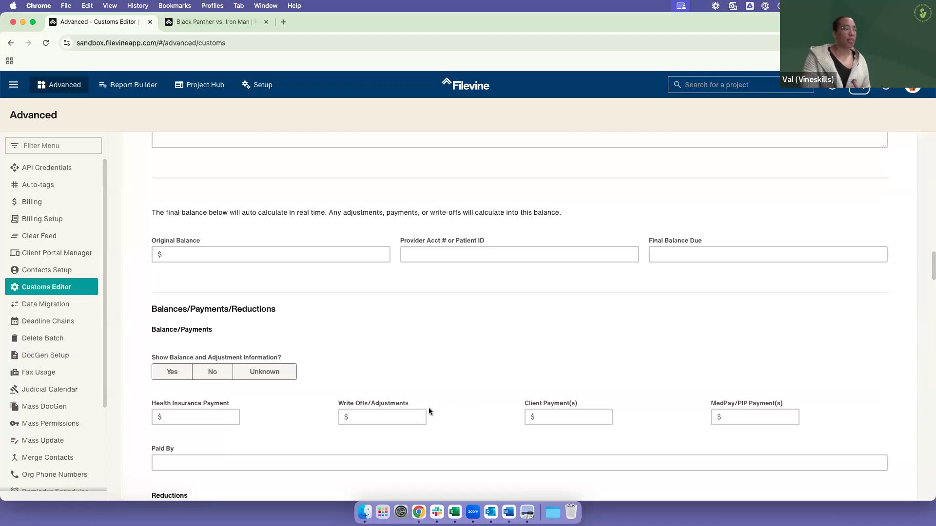
click(747, 409)
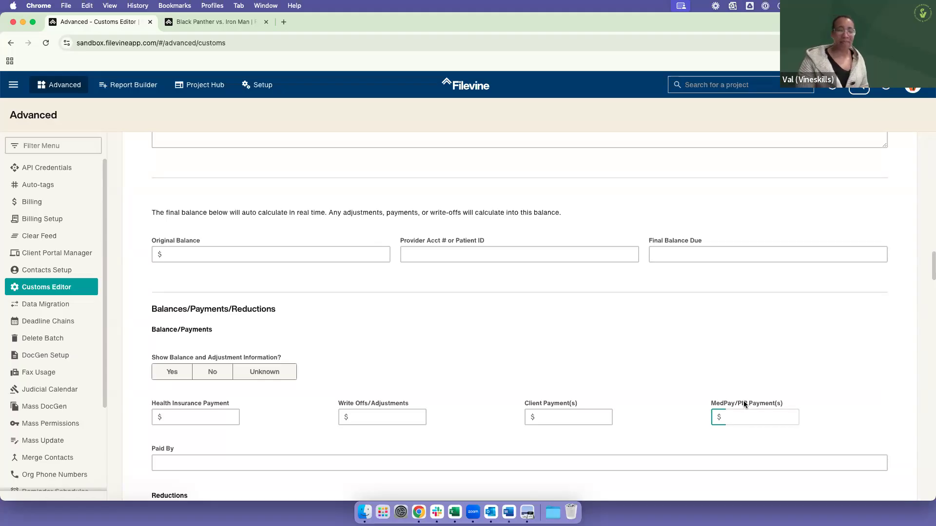
Step: Leave the Medicals section preview and close the section's properties without saving
scroll(723, 307, up, 8)
scroll(780, 285, up, 15)
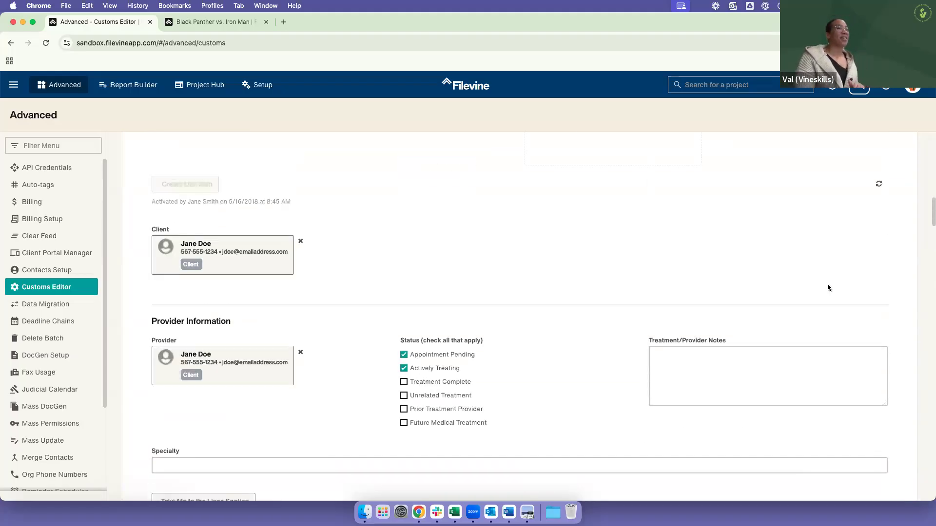
click(340, 318)
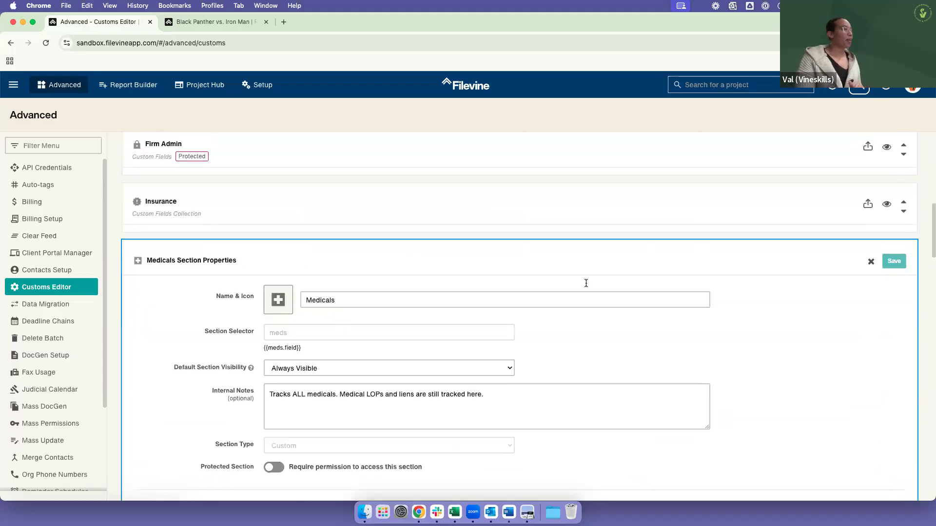
click(871, 262)
scroll(631, 326, up, 8)
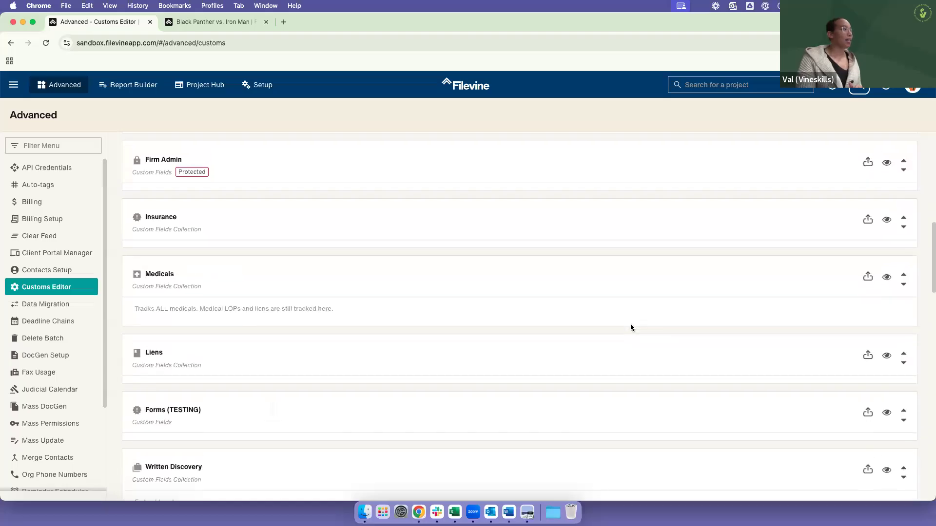
Step: Open the Intake section's properties and examine its Custom Fields/Widgets list down to the Incident Details fields
scroll(582, 332, up, 3)
scroll(562, 328, down, 1)
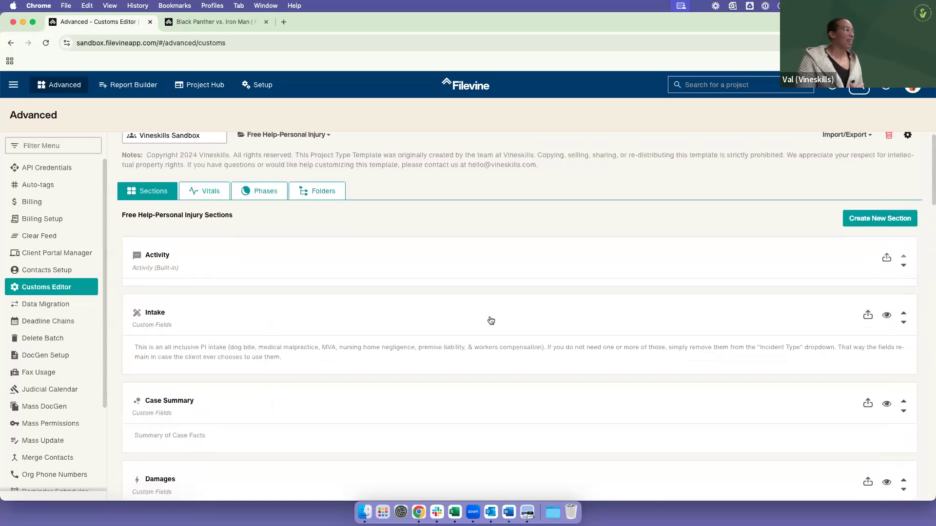
click(480, 311)
scroll(172, 342, down, 10)
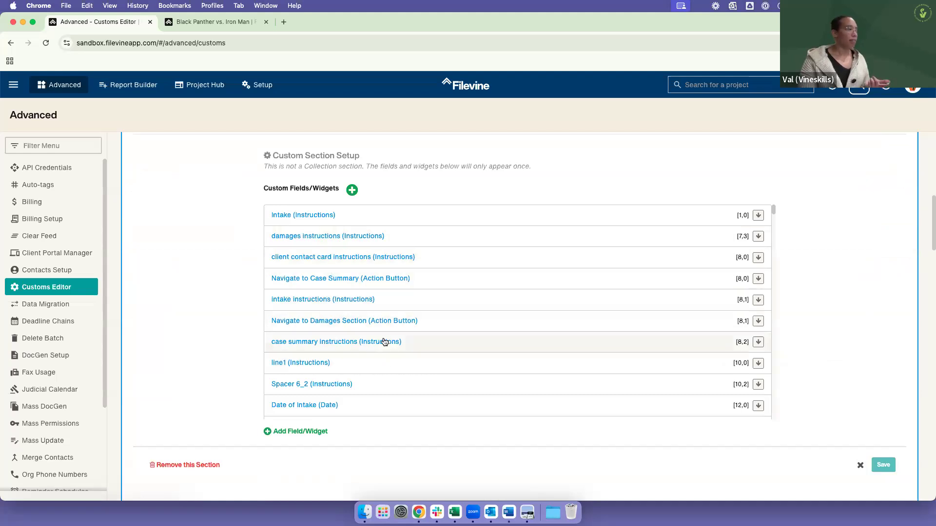
scroll(380, 369, down, 6)
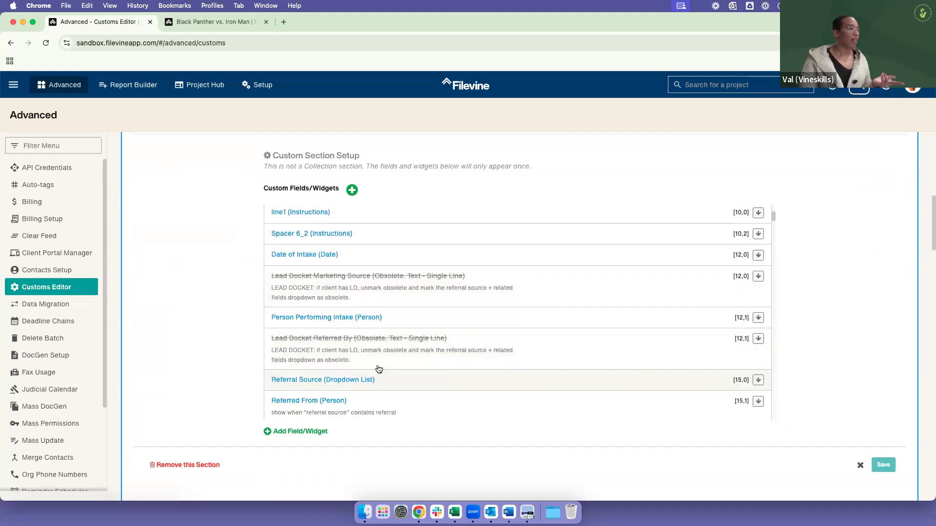
scroll(379, 369, down, 2)
scroll(372, 376, down, 6)
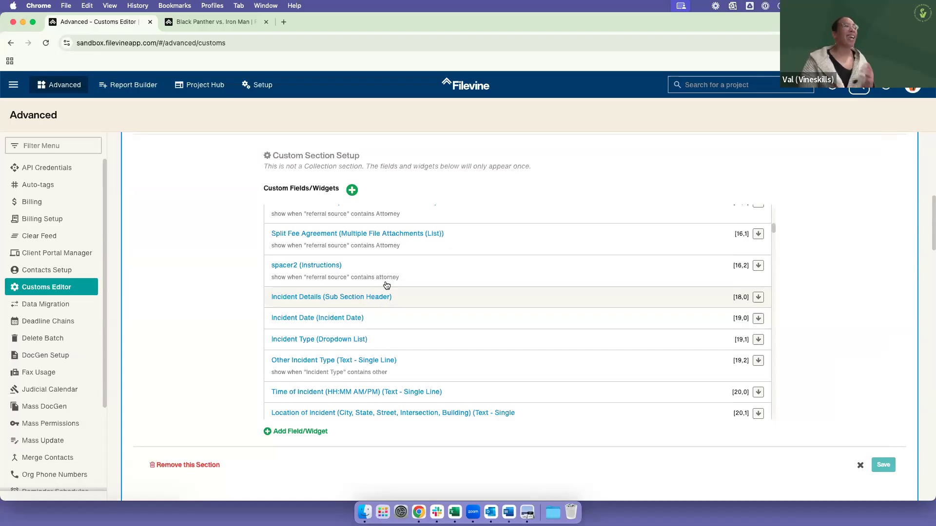
Step: Start a new custom field in the Intake section and examine the available field types, from Yes/No up to Amount - Currency
click(353, 191)
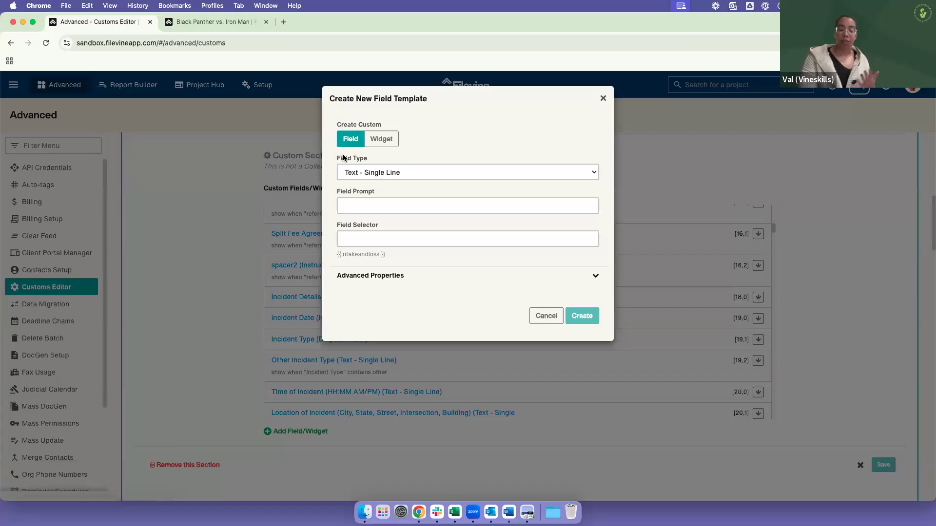
click(377, 173)
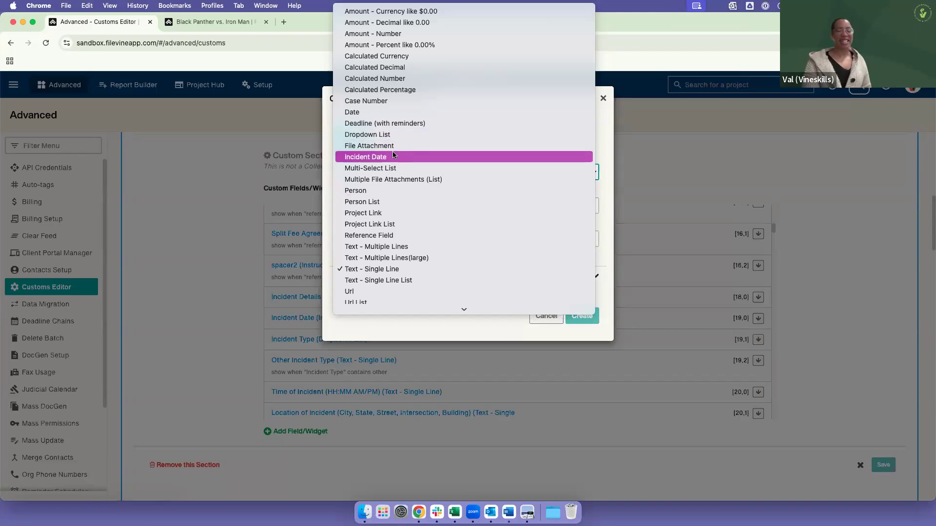
key(Escape)
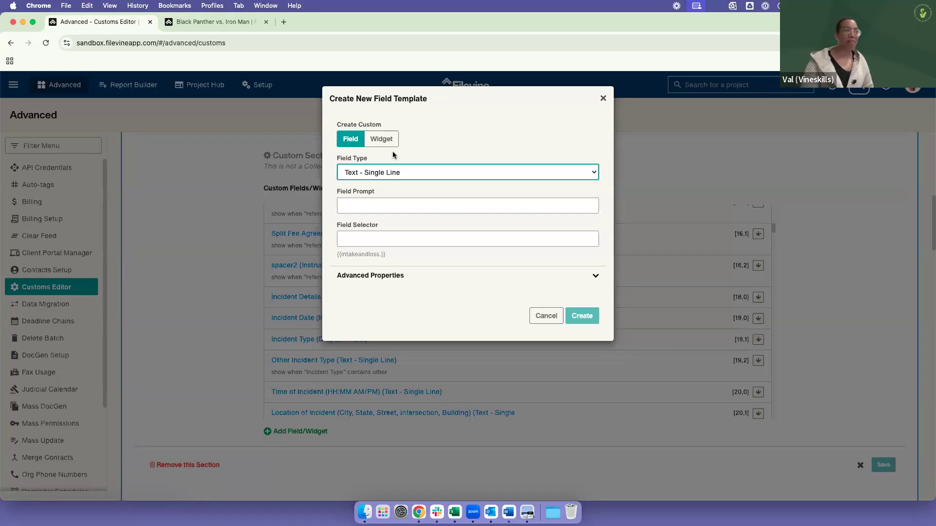
click(393, 171)
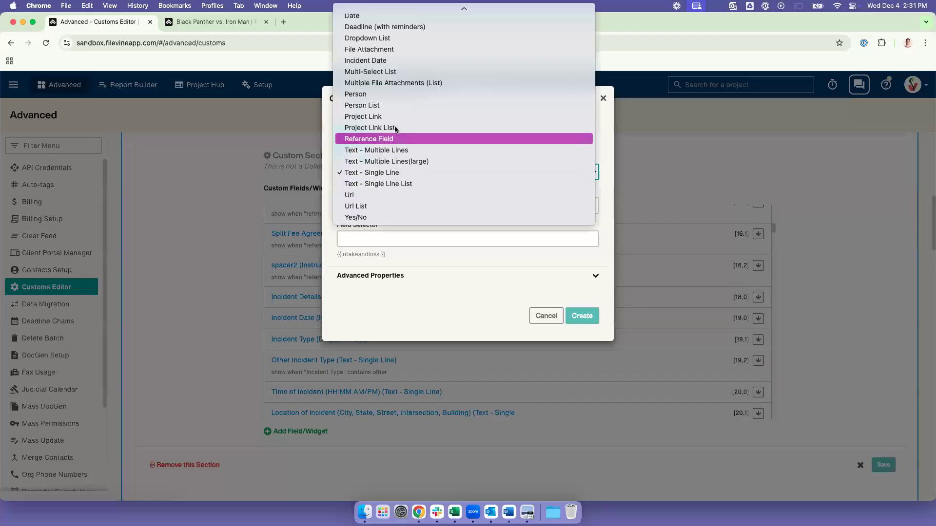
scroll(395, 117, up, 3)
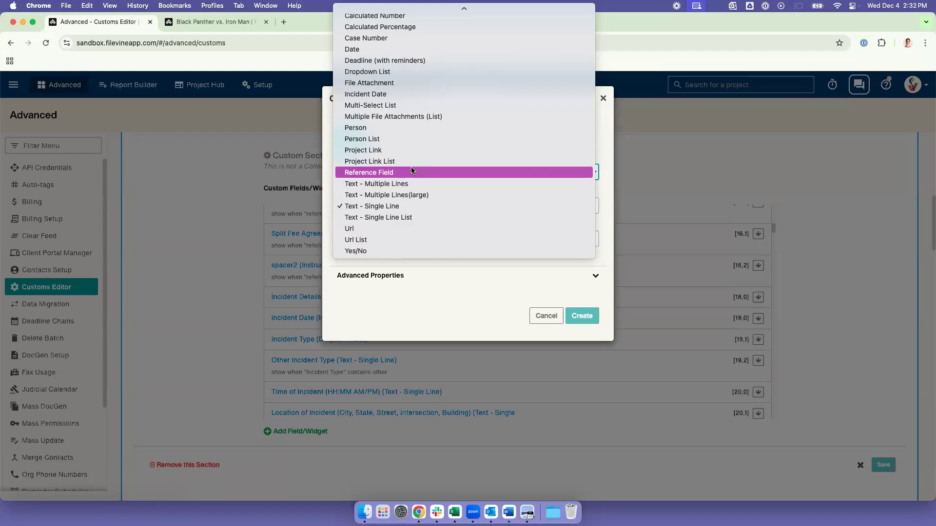
scroll(413, 175, up, 3)
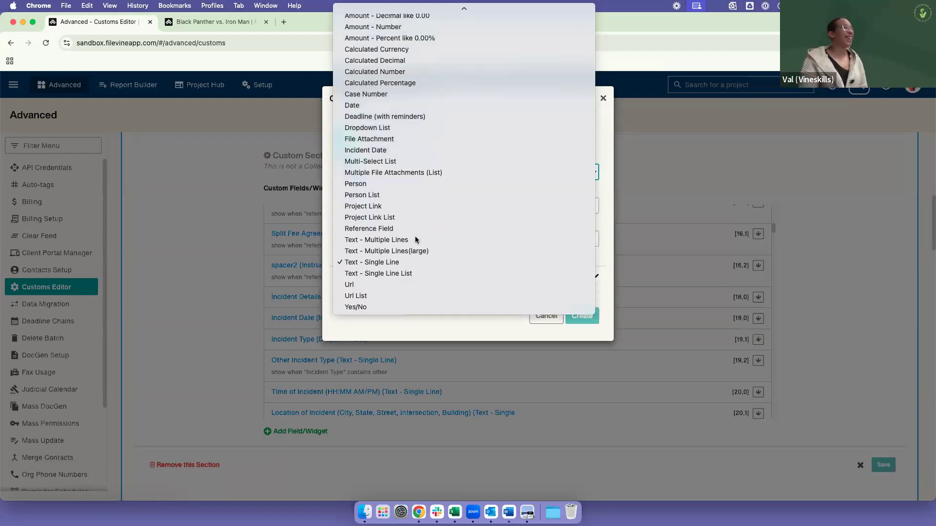
scroll(415, 240, up, 1)
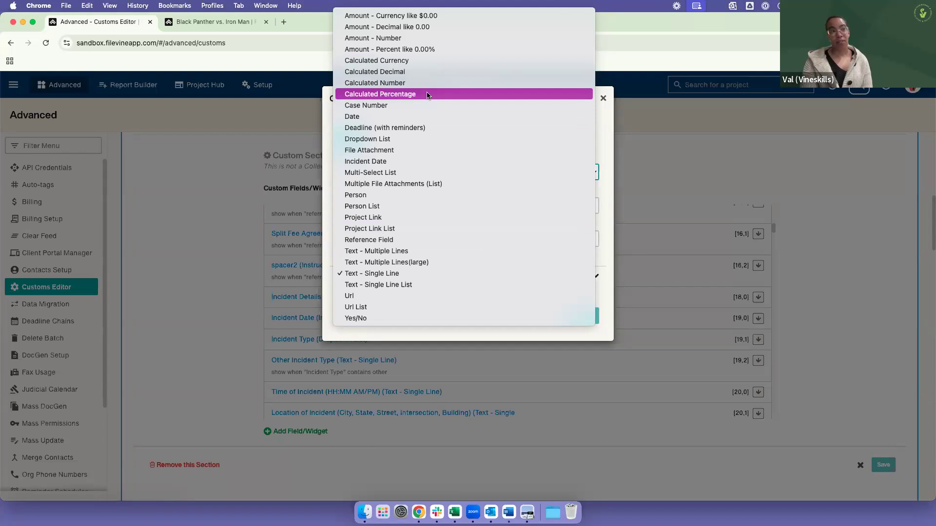
Step: Switch to the Black Panther vs. Iron Man project and examine the Share Your Feedback request form in the Resource Center
click(241, 25)
click(234, 25)
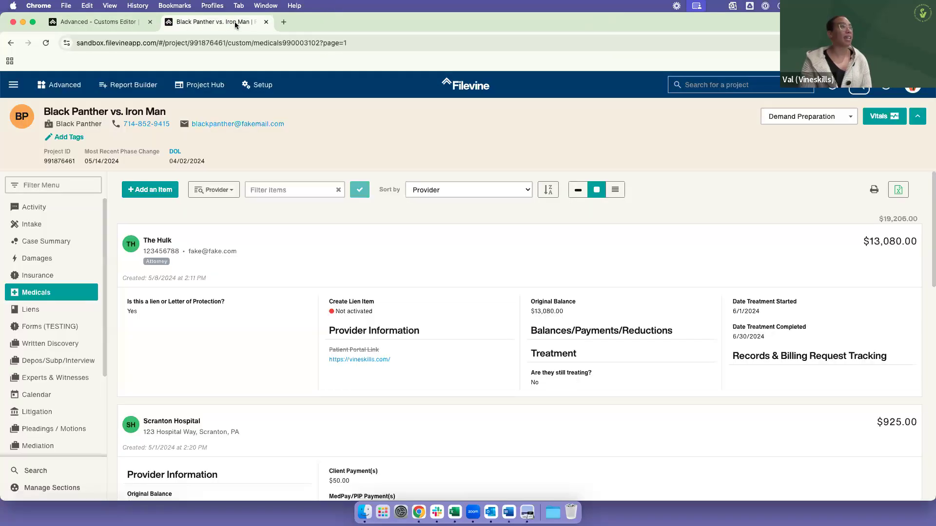
click(886, 87)
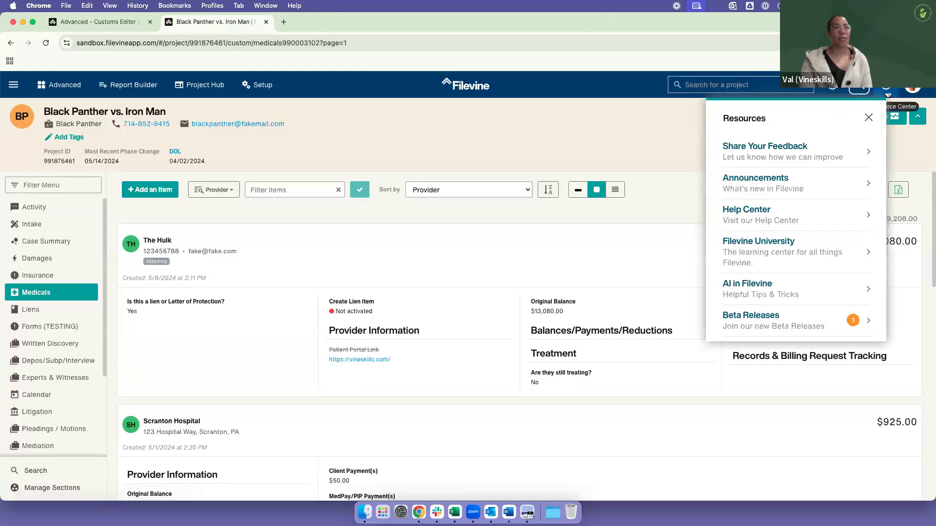
click(803, 147)
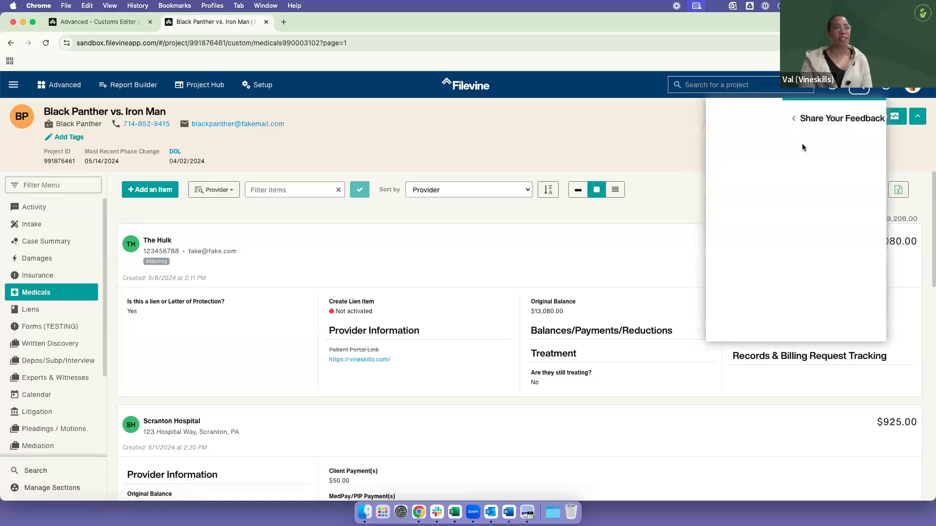
click(764, 244)
click(786, 290)
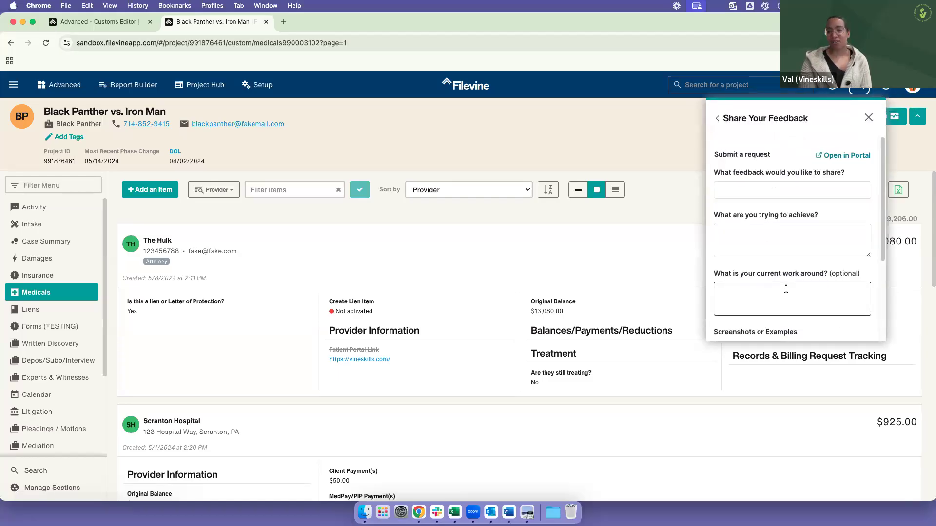
scroll(786, 291, down, 1)
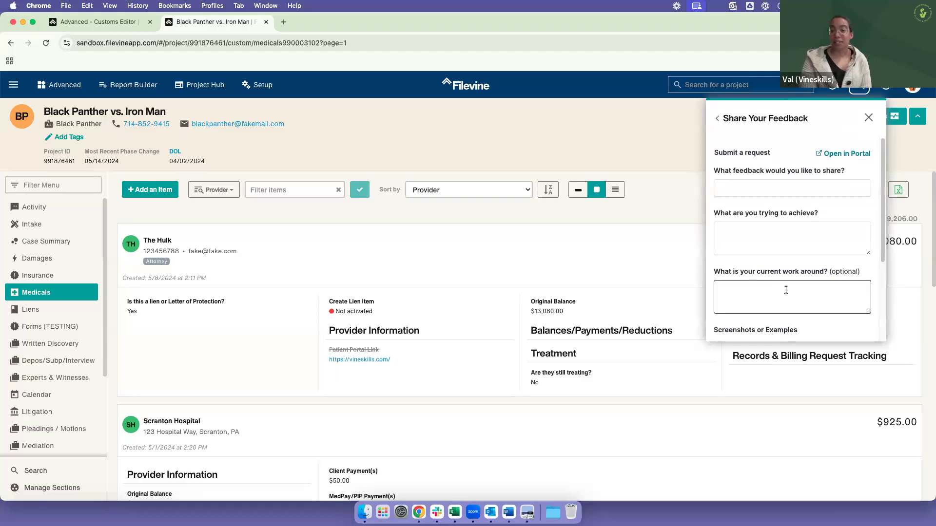
click(739, 181)
scroll(741, 185, down, 1)
scroll(745, 219, down, 1)
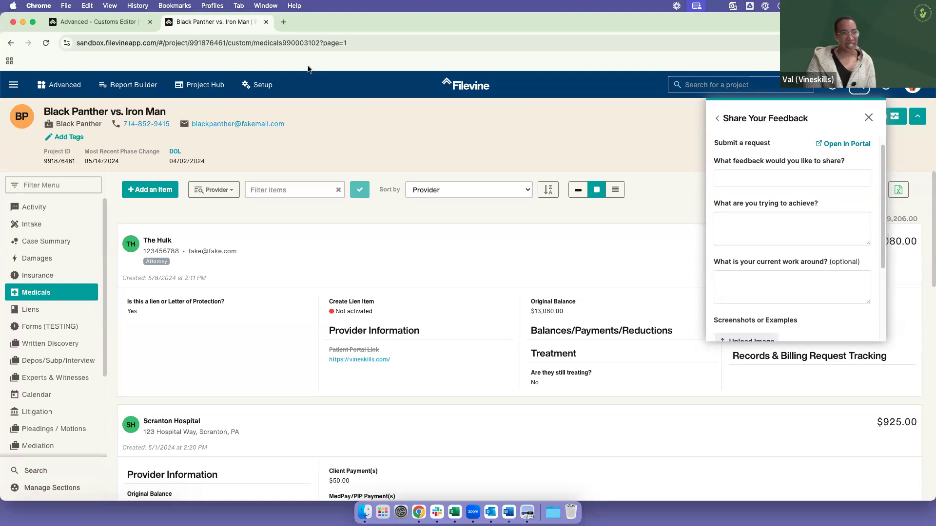
Step: Return to the Customs Editor and examine the field types for the new Intake field again
click(58, 22)
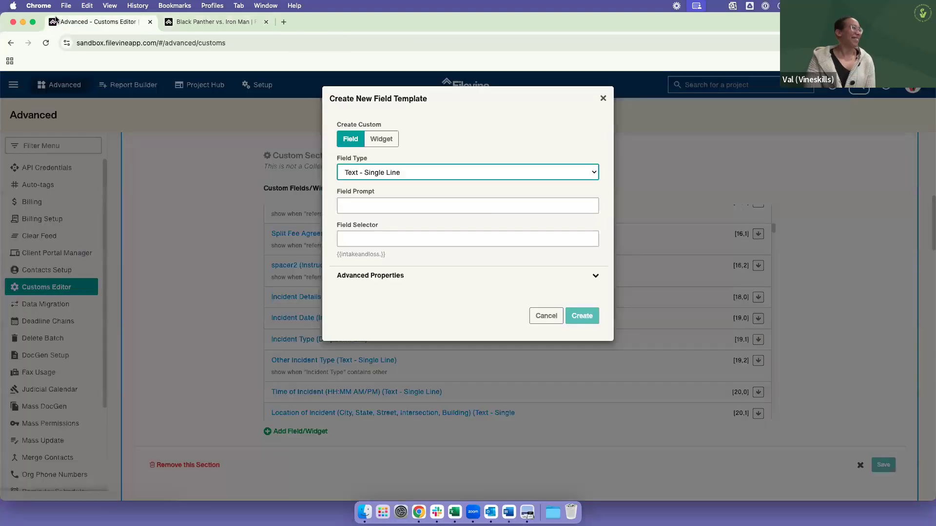
click(397, 172)
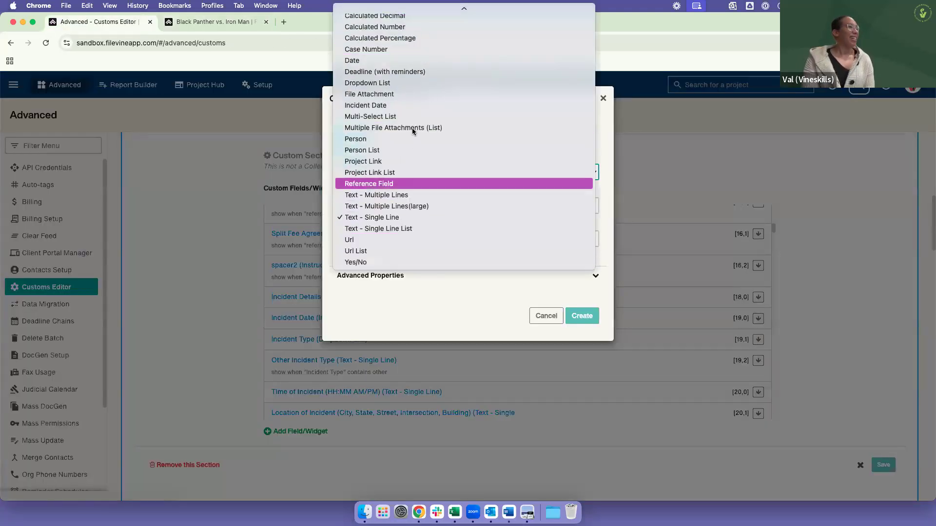
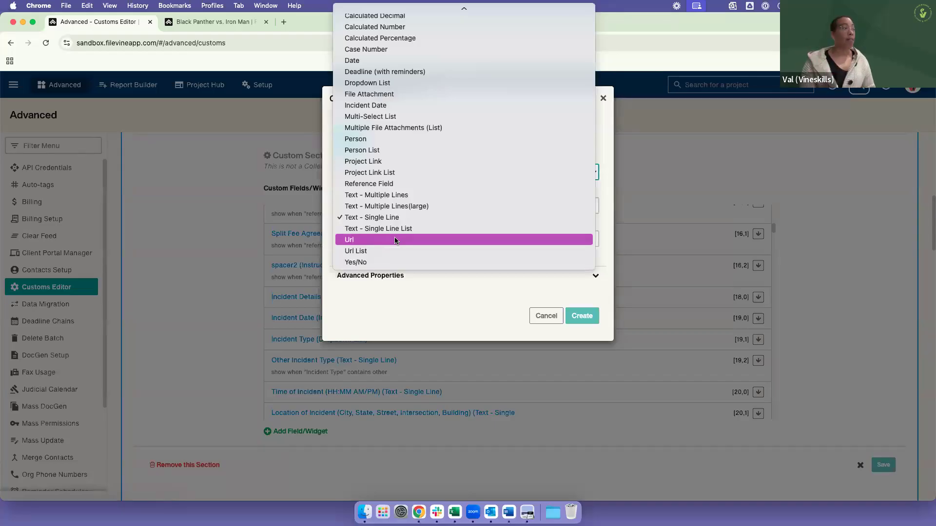
Step: Try the Url and Yes/No types for the new Intake field, review the type list once more, and discard the field
click(396, 240)
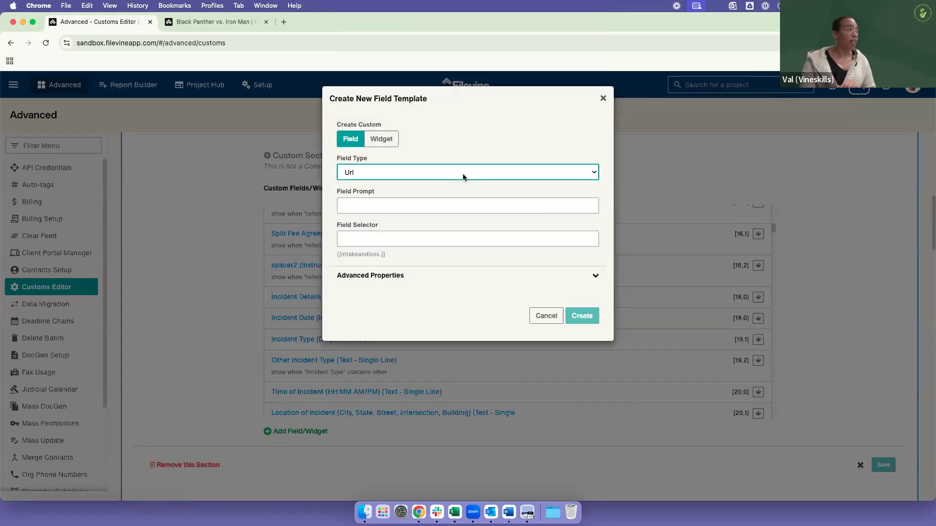
click(351, 207)
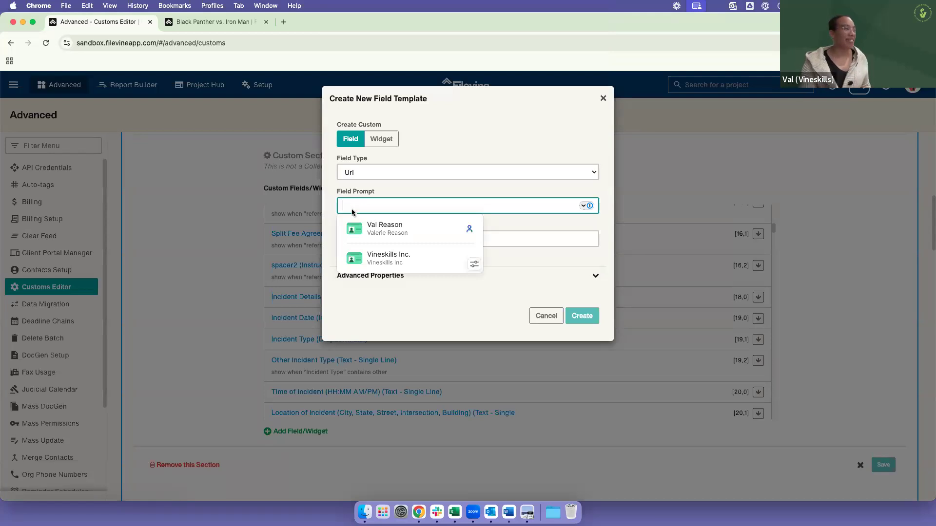
click(370, 279)
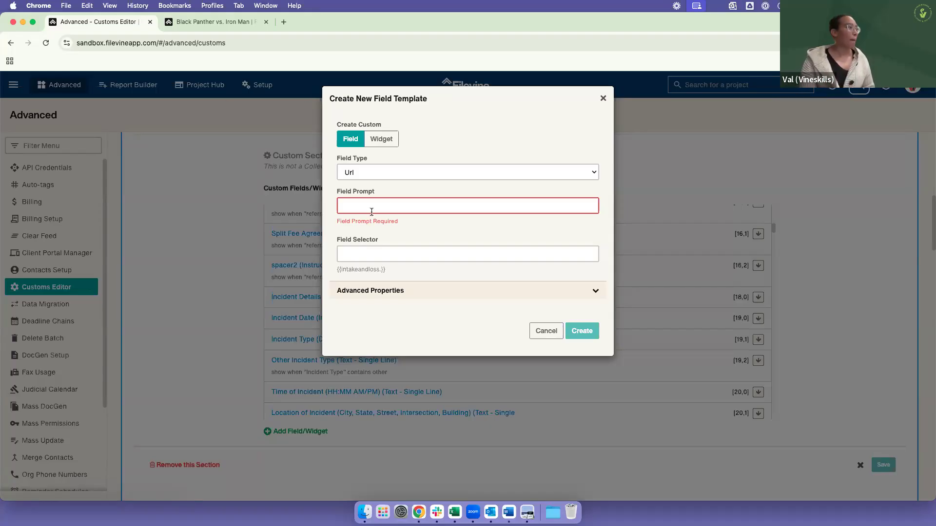
click(388, 172)
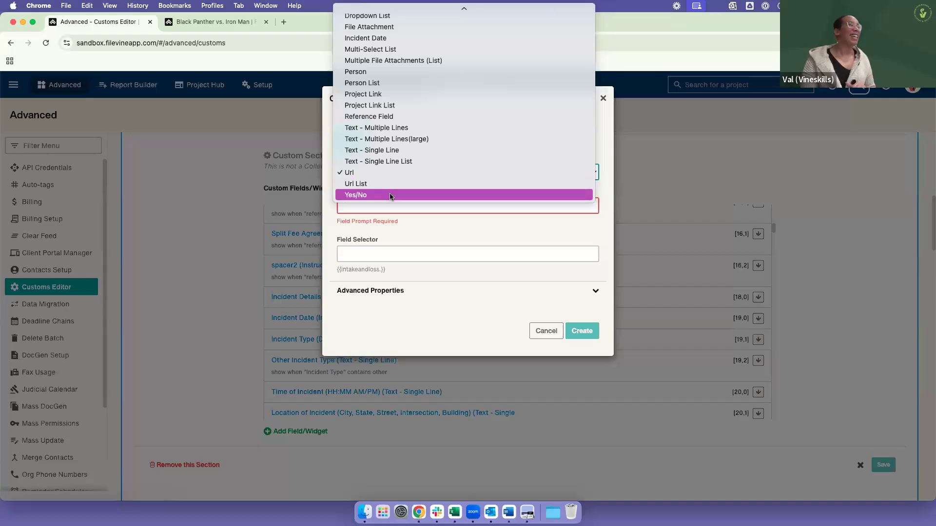
click(390, 194)
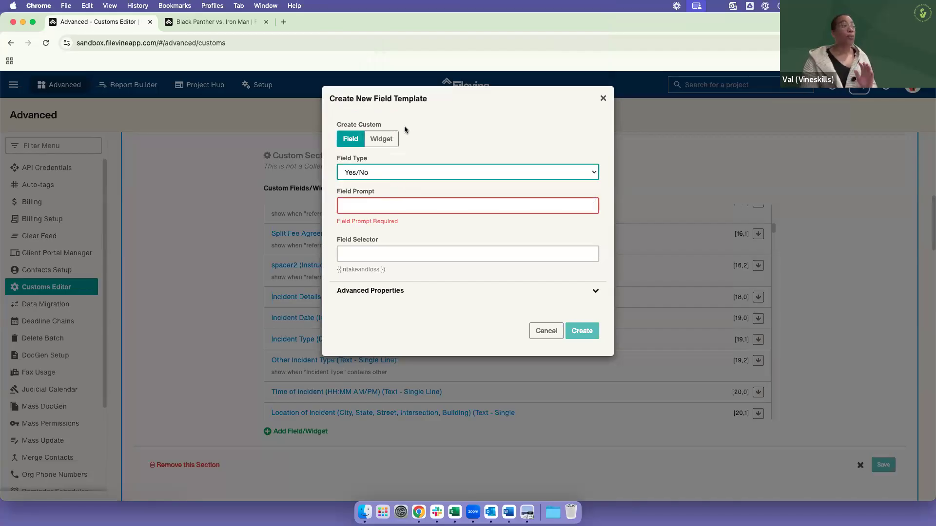
click(397, 174)
scroll(400, 151, up, 5)
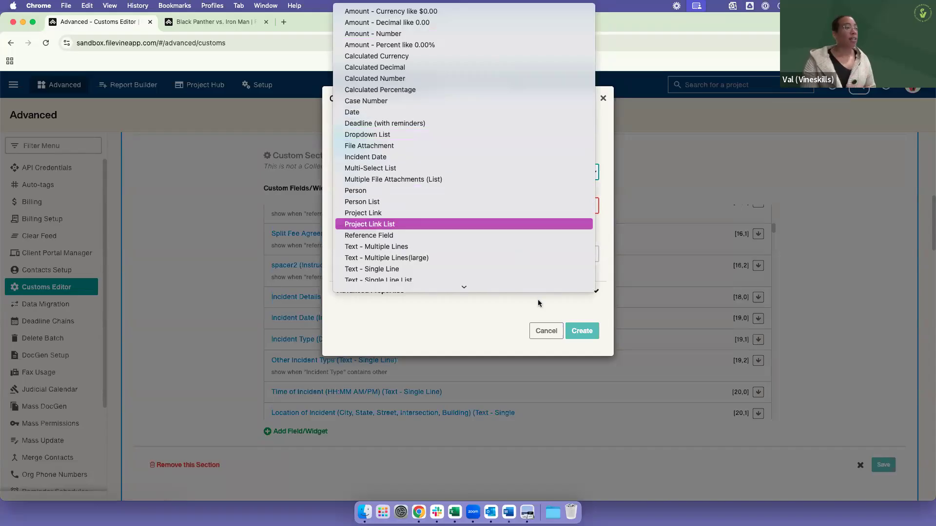
click(545, 332)
click(545, 332)
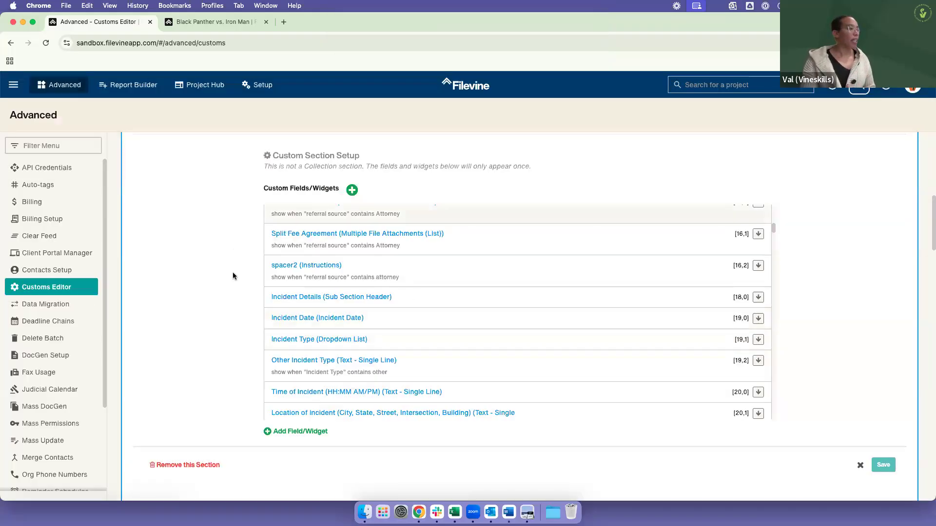
Step: Open the Incident Type field template, examine its Field Type and dropdown items, and close it without changes
click(288, 339)
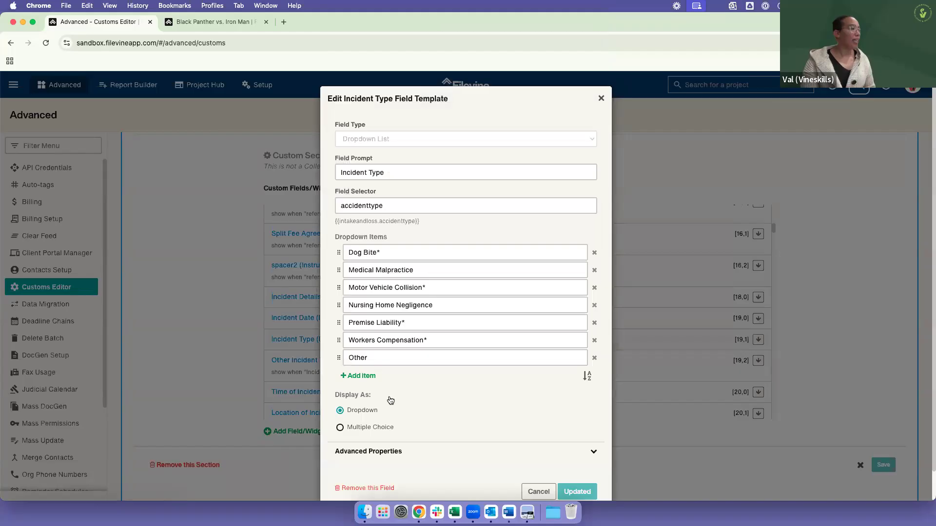
drag(332, 124, 432, 131)
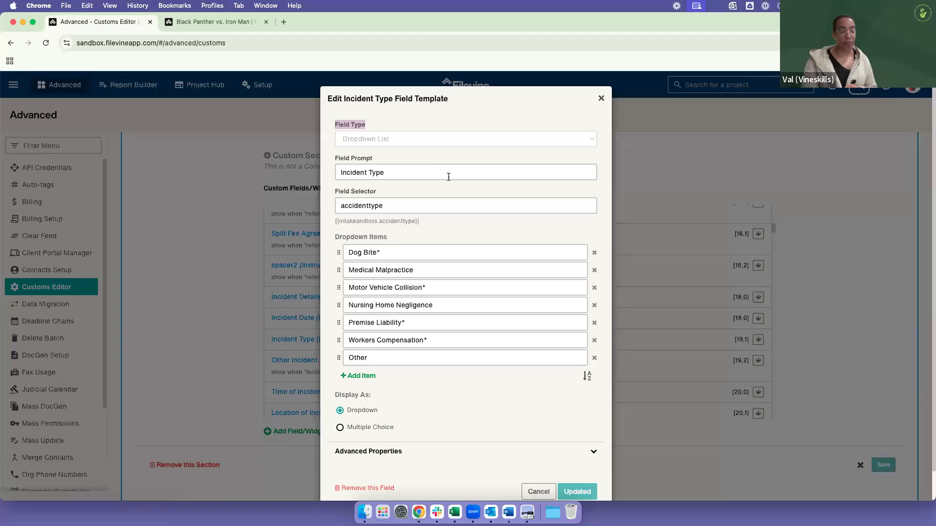
click(538, 492)
Step: Open the Other Incident Type field template, examine which field types it can be converted to, and close it without changes
scroll(395, 263, down, 2)
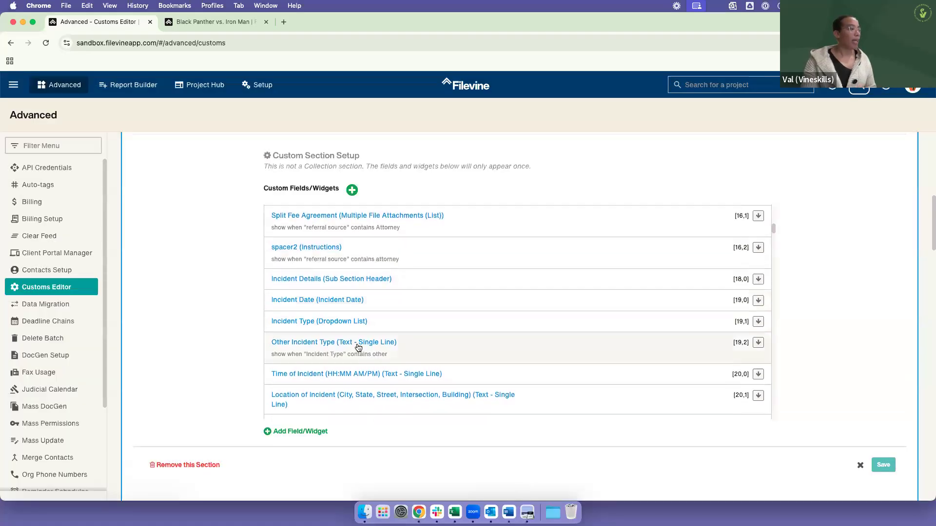
click(356, 343)
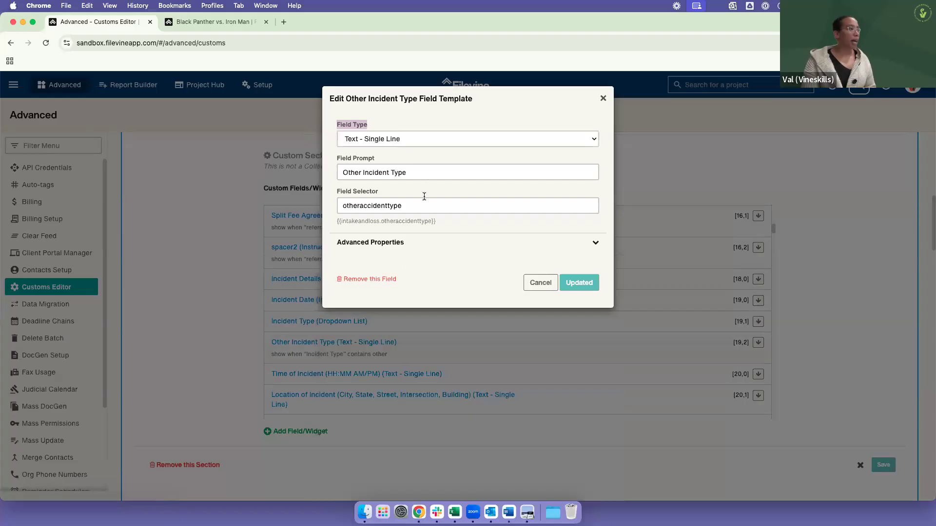
click(407, 141)
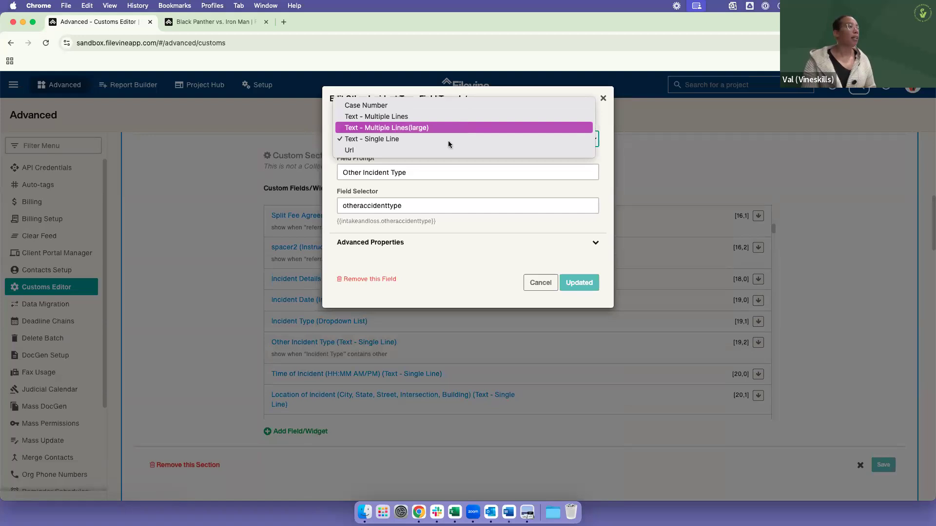
click(489, 253)
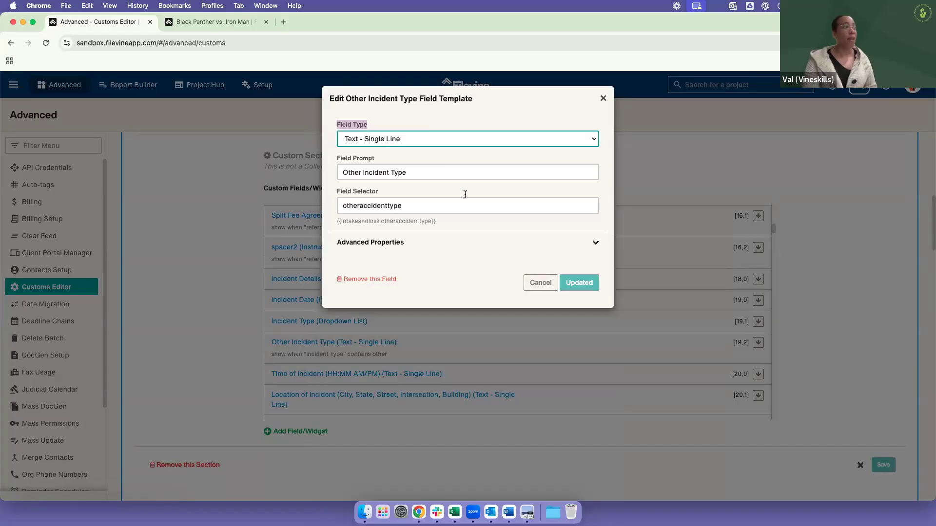
click(540, 282)
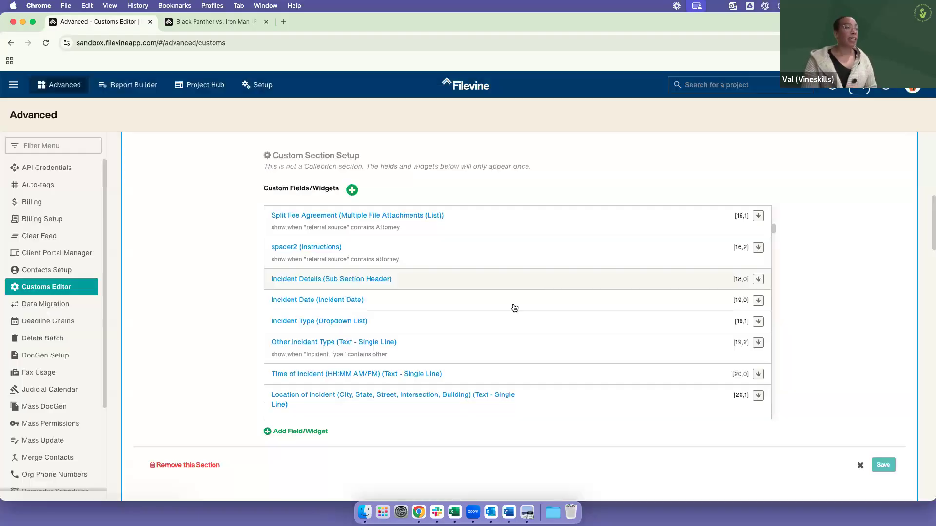
Step: Start a new custom widget in the Intake section and examine the available widget types
scroll(381, 320, up, 2)
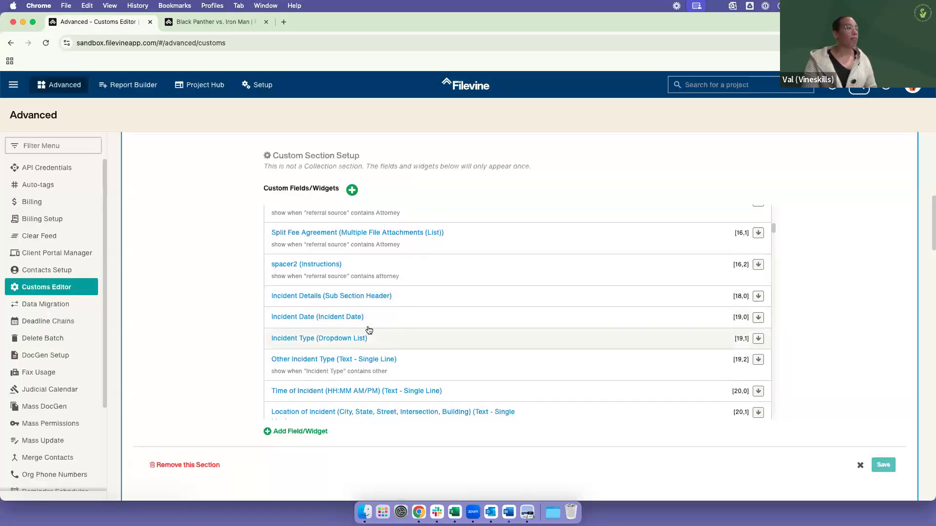
scroll(368, 331, up, 5)
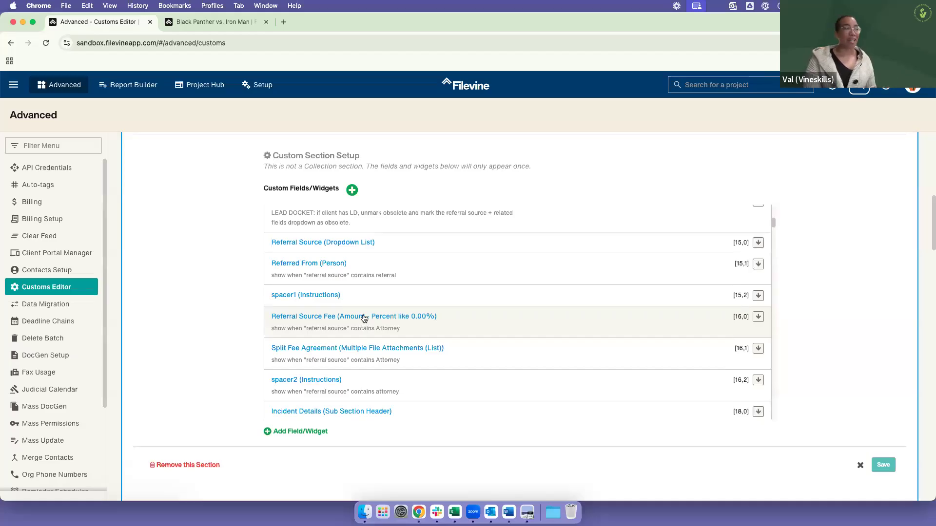
scroll(292, 282, up, 5)
scroll(356, 277, up, 3)
click(352, 190)
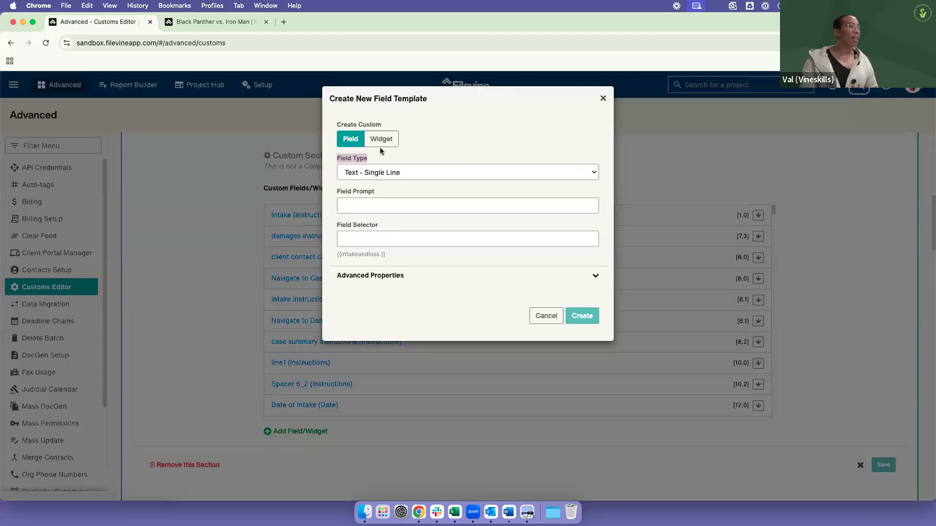
click(383, 143)
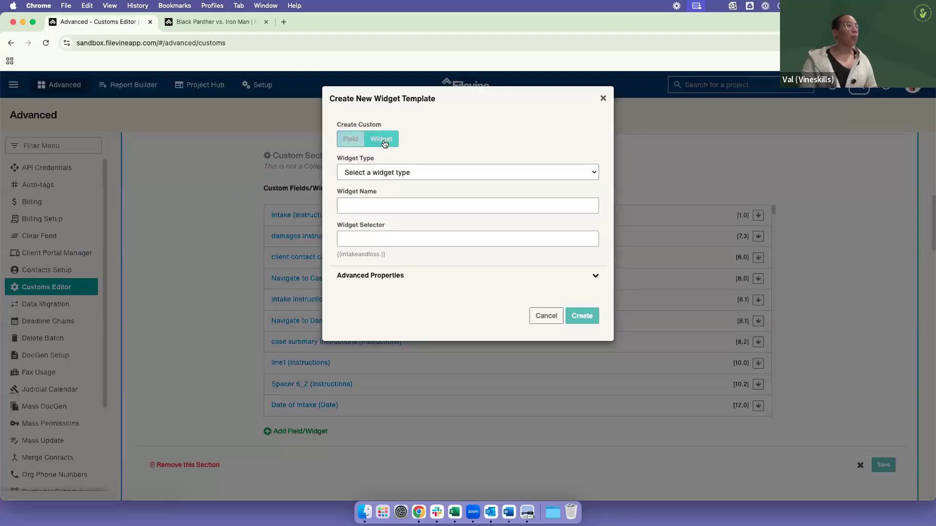
click(415, 181)
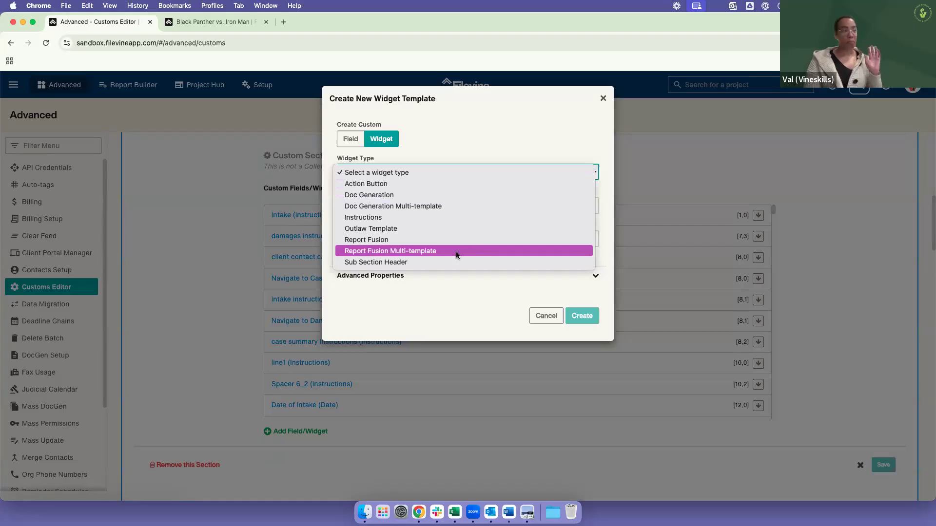
Step: Switch to the Black Panther vs. Iron Man project, close the feedback form, and follow the Intake section's Table of Contents to Wrap Up
click(216, 22)
click(215, 21)
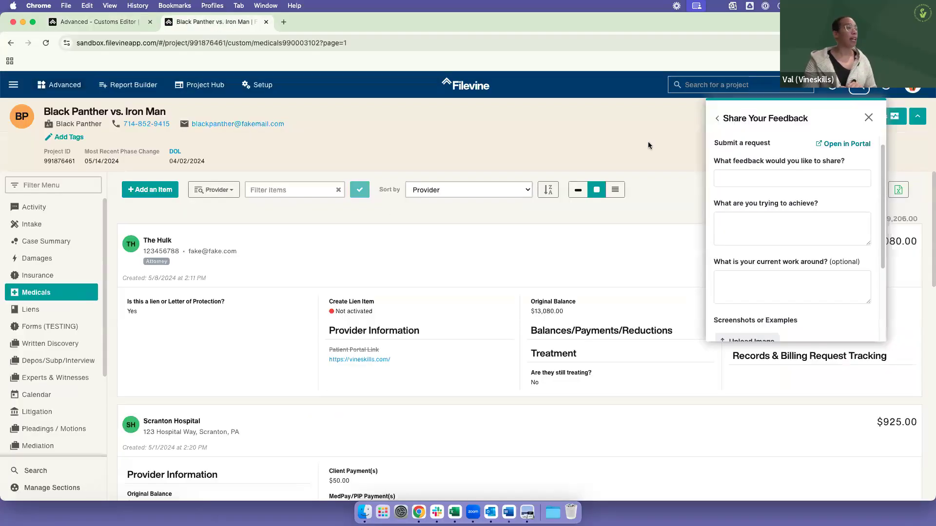
click(868, 118)
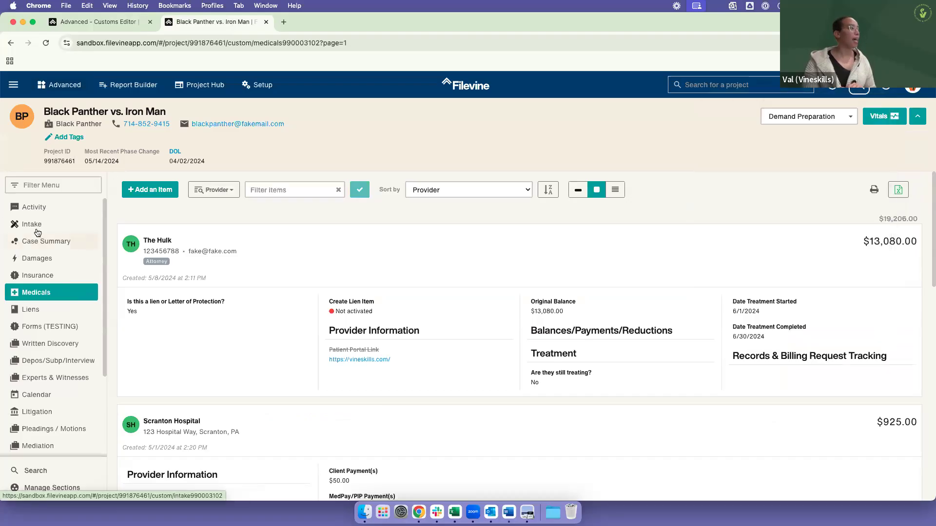
click(38, 231)
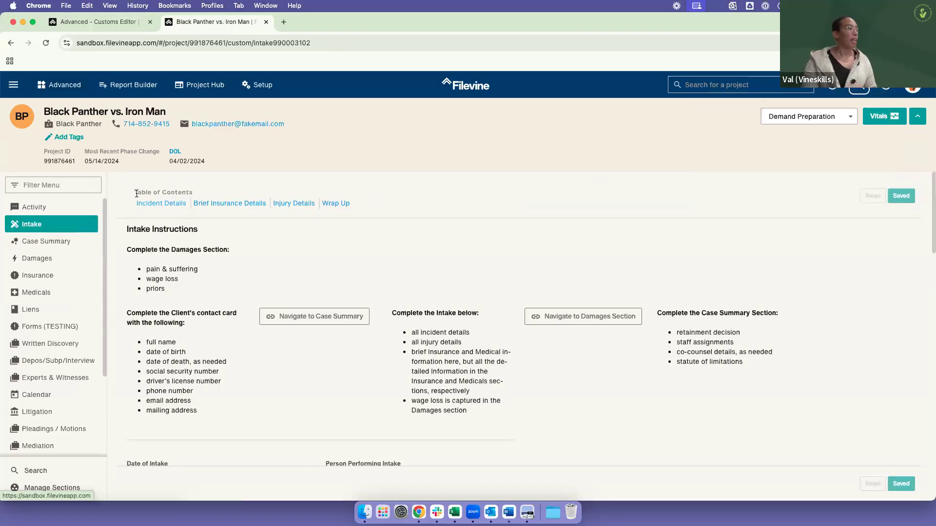
triple_click(166, 189)
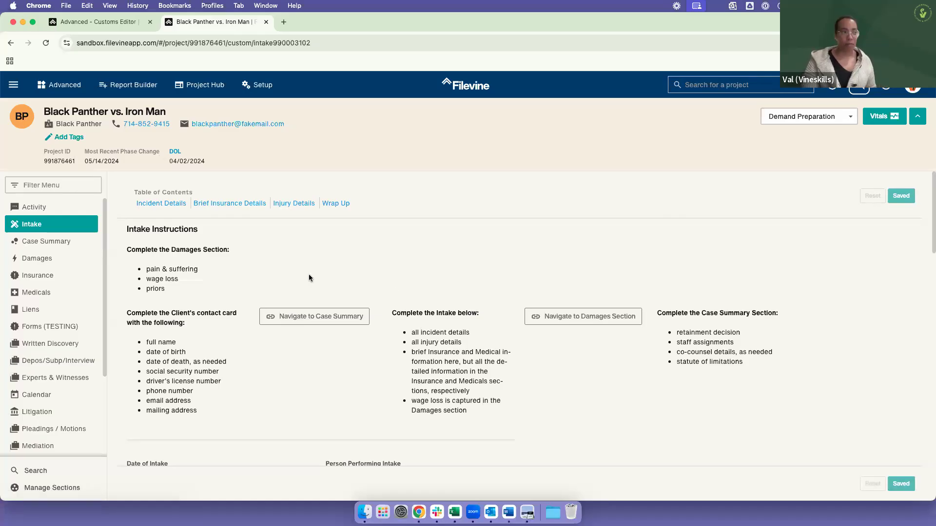
click(338, 203)
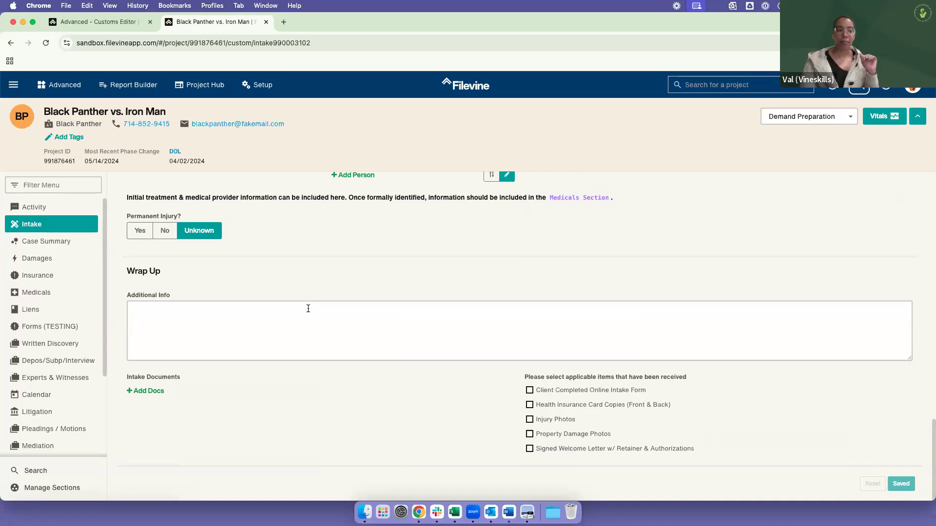
Step: Return to the Customs Editor, review the widget types for the new Intake widget again, and discard the widget
click(78, 23)
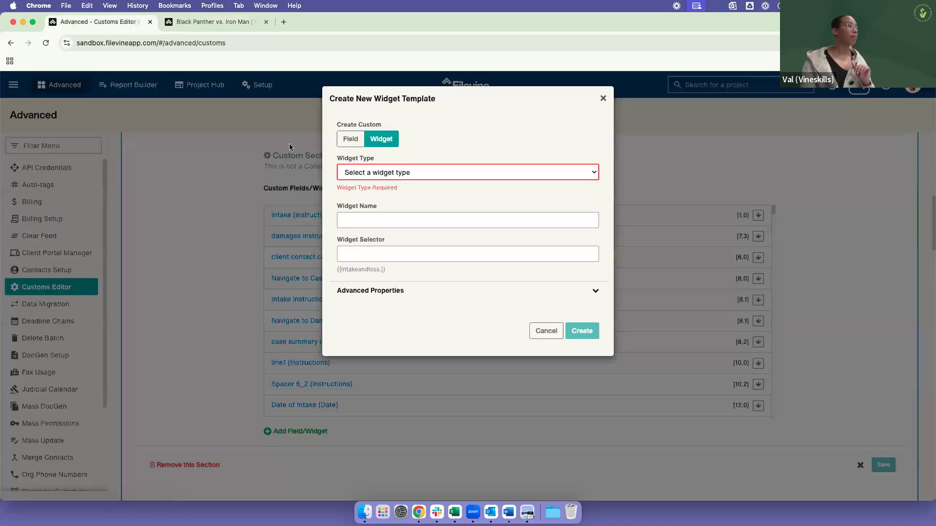
click(376, 174)
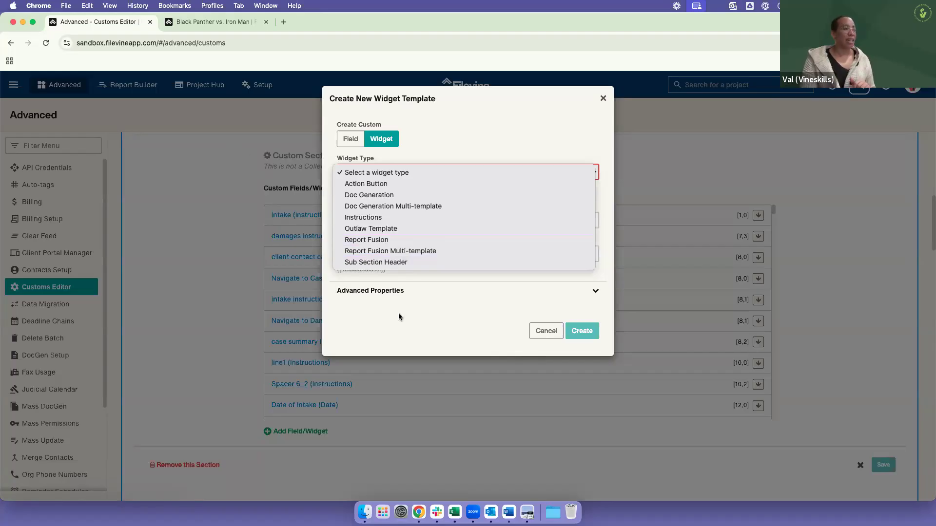
click(536, 338)
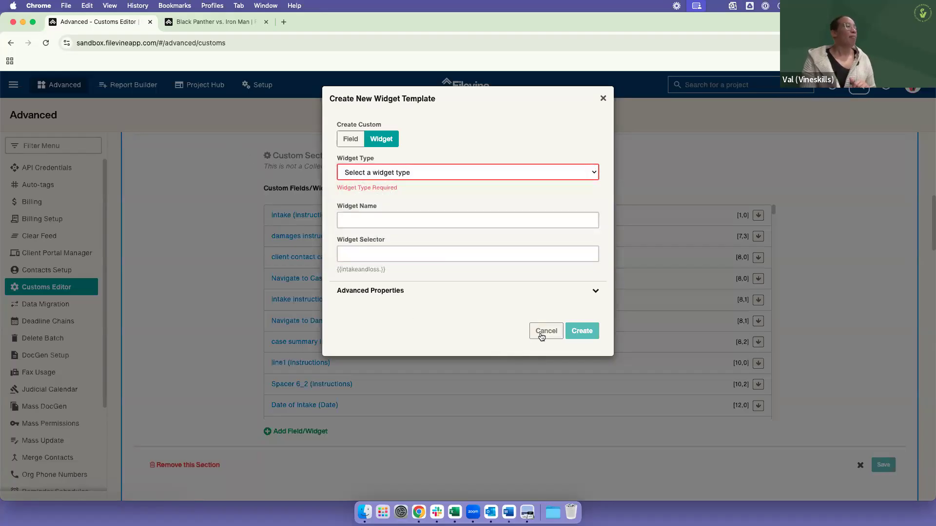
click(541, 332)
Step: Open the Intake instructions widget's template and examine the formatting of its Instructions Text
scroll(490, 311, up, 1)
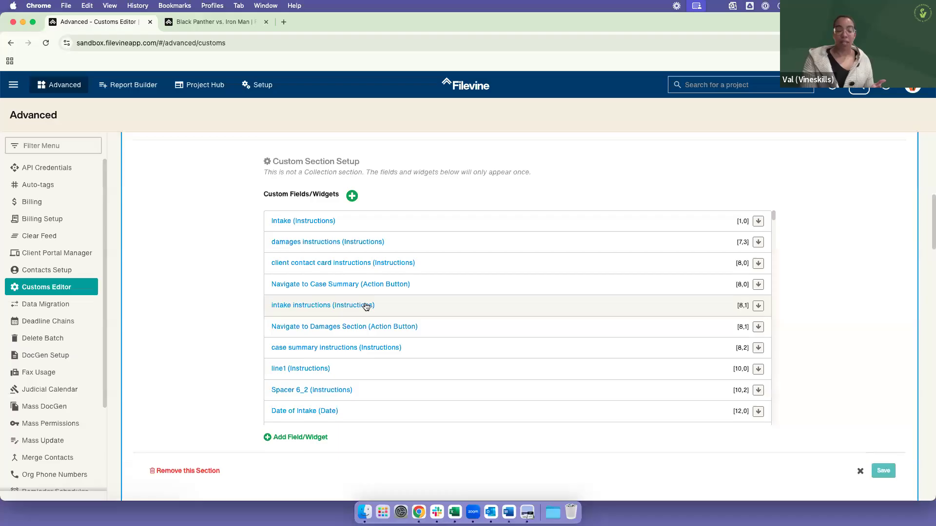
click(310, 223)
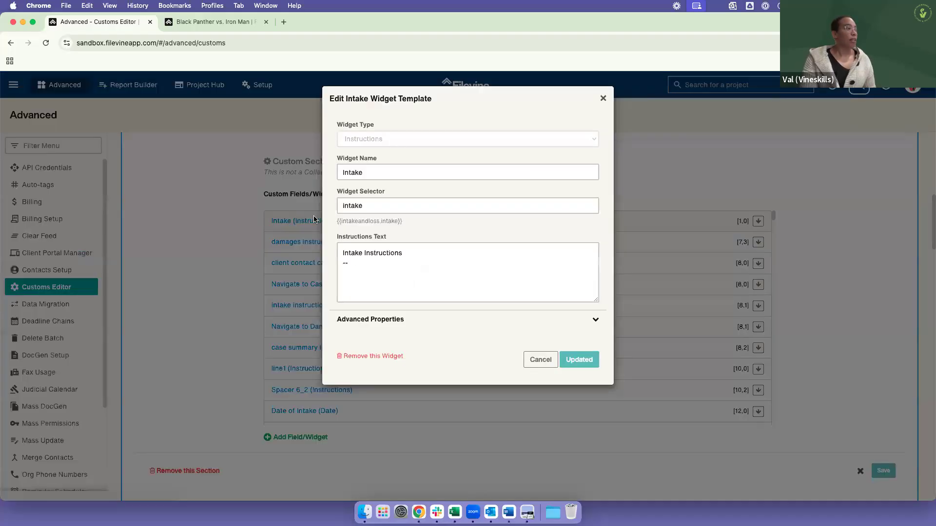
click(344, 254)
drag(353, 254, 408, 266)
click(403, 269)
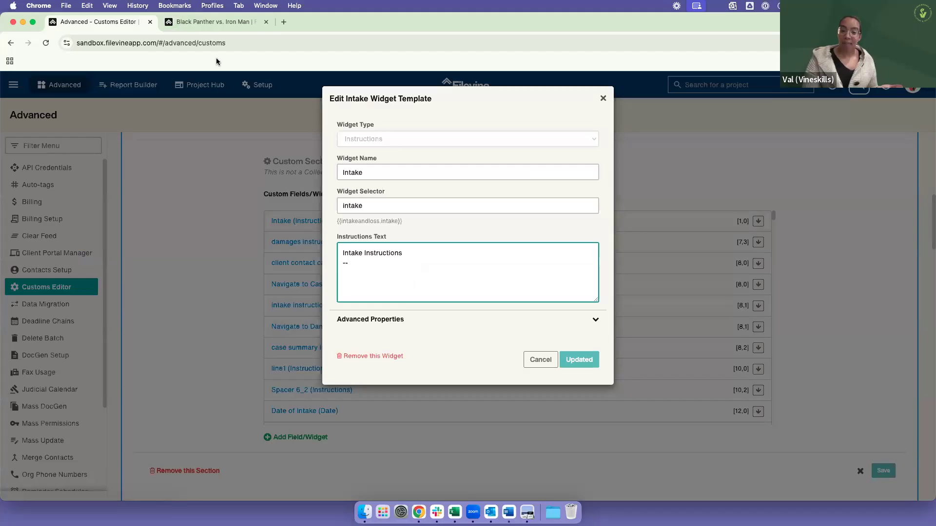
Step: Switch to the Black Panther vs. Iron Man project and examine how the Intake Instructions heading appears in the Intake section
click(205, 24)
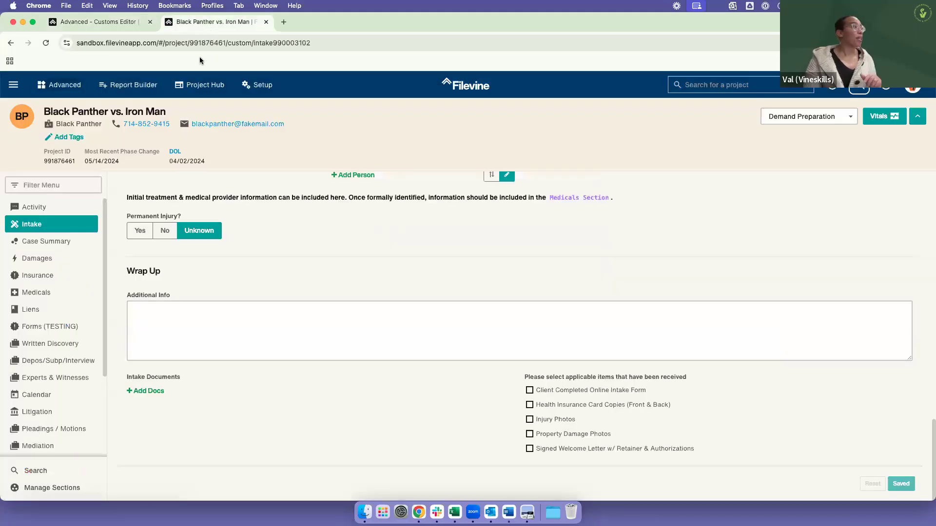
scroll(248, 232, up, 15)
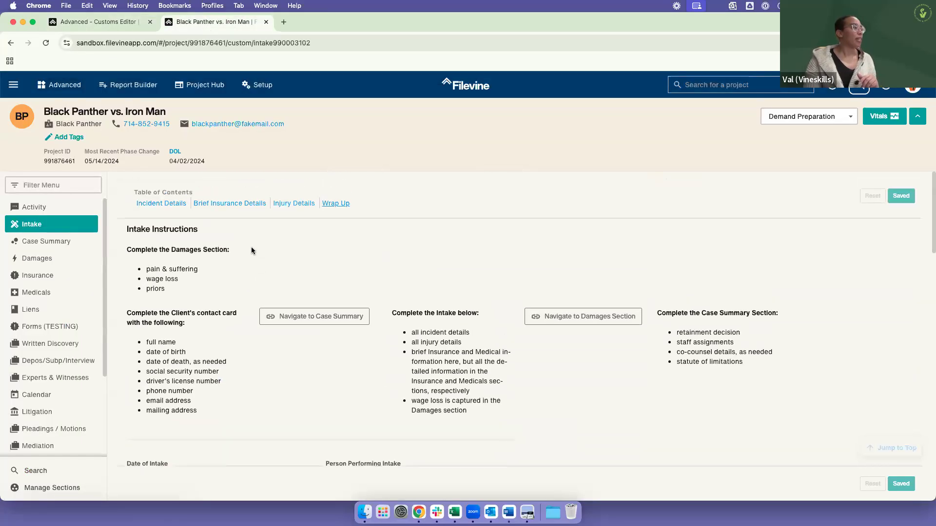
drag(126, 229, 228, 232)
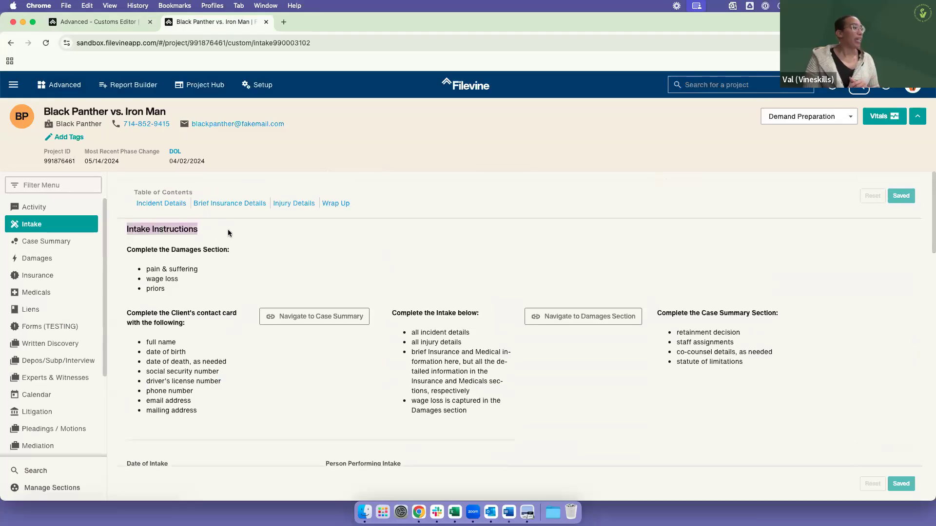
click(231, 233)
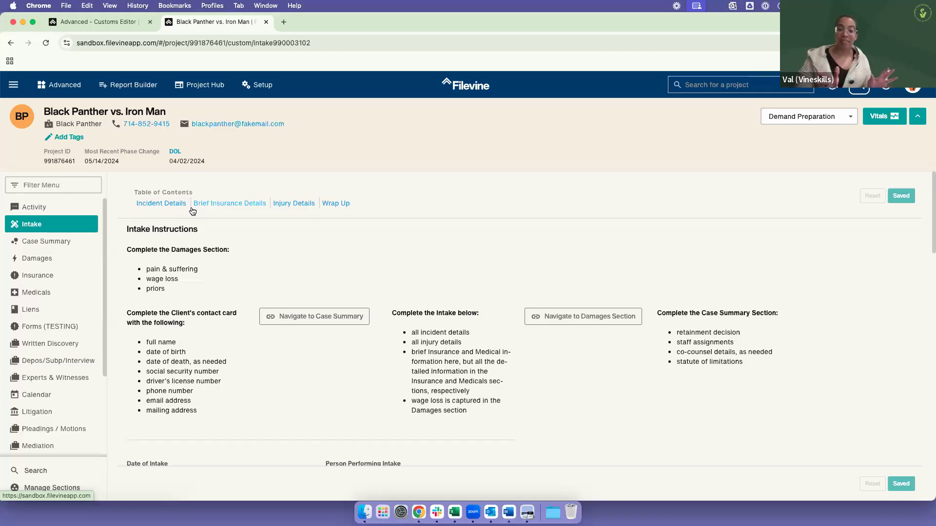
double_click(137, 230)
drag(171, 230, 208, 233)
click(209, 225)
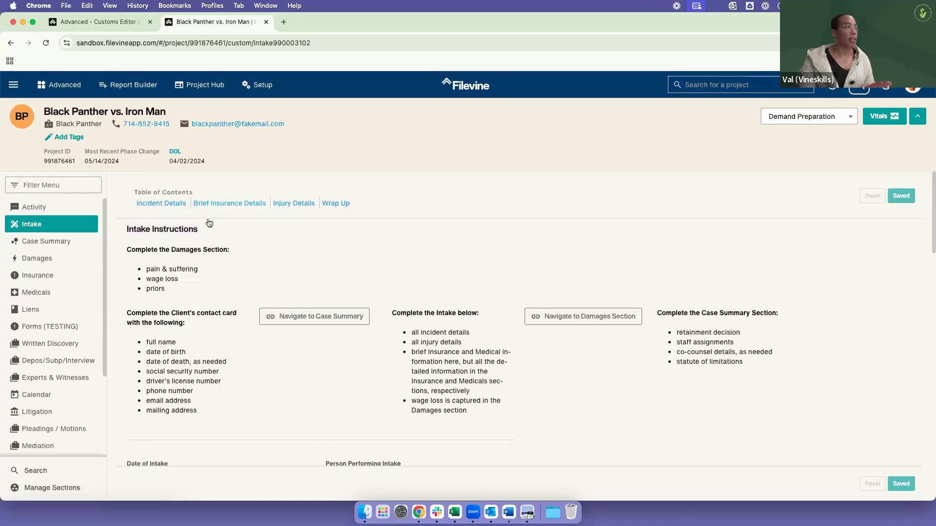
Step: Return to the Customs Editor, close the Intake widget's template, and examine the formatting of the damages instructions widget's Instructions Text
drag(135, 192, 198, 191)
click(199, 193)
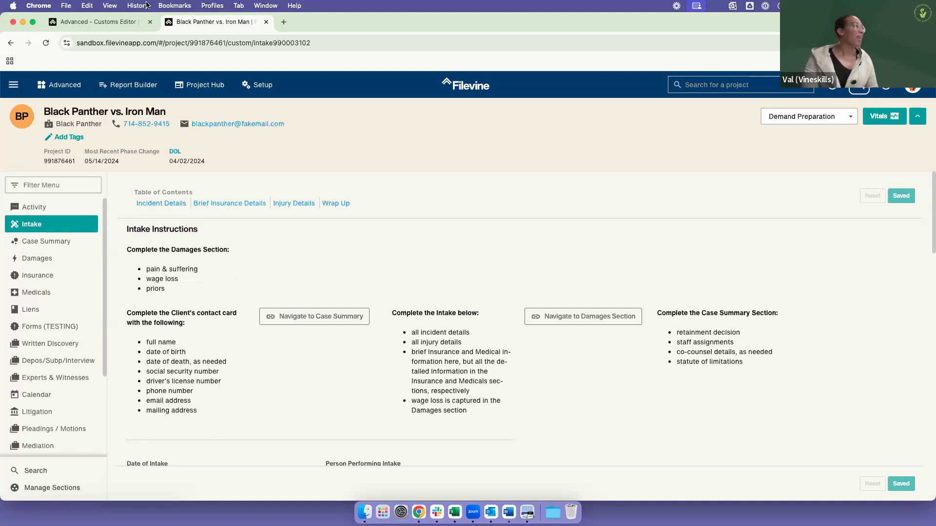
click(121, 22)
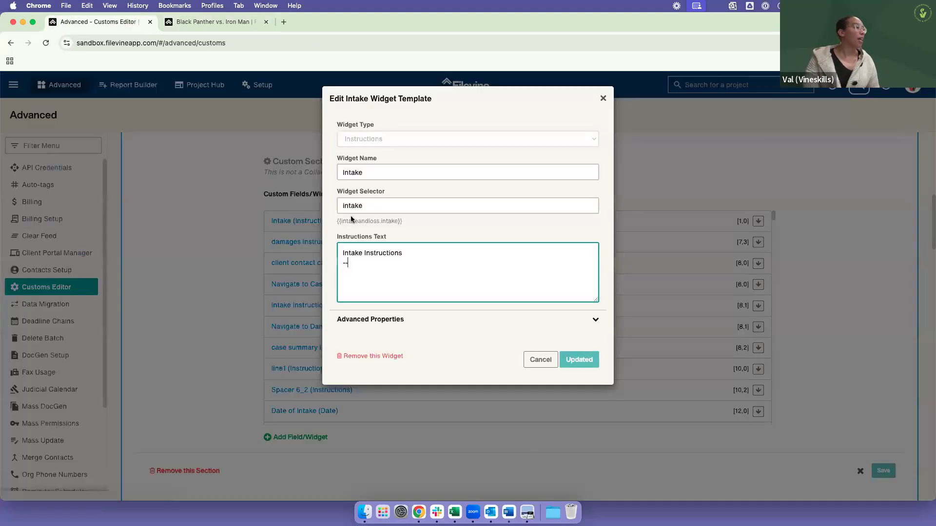
click(540, 357)
click(373, 243)
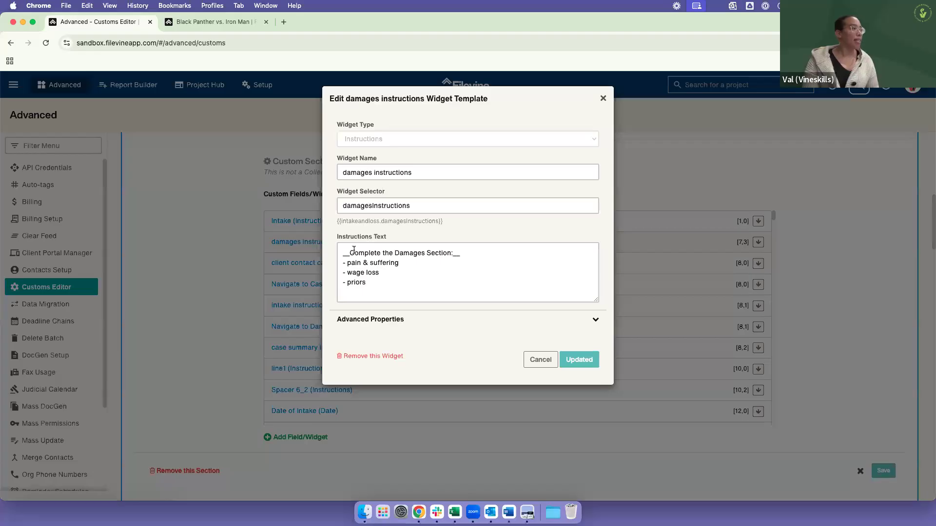
triple_click(429, 259)
click(464, 255)
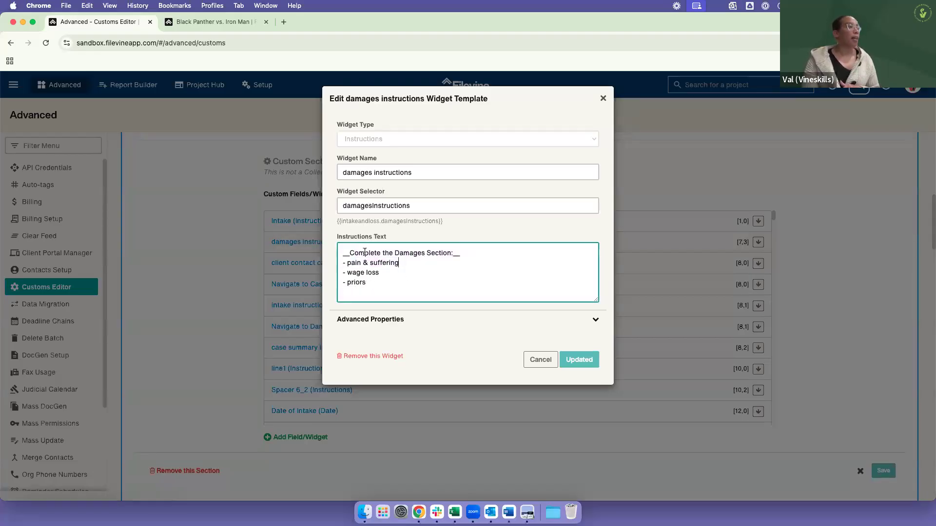
Step: Switch to the Black Panther vs. Iron Man project and examine how the Complete the Damages Section bullet list appears in Intake
click(212, 24)
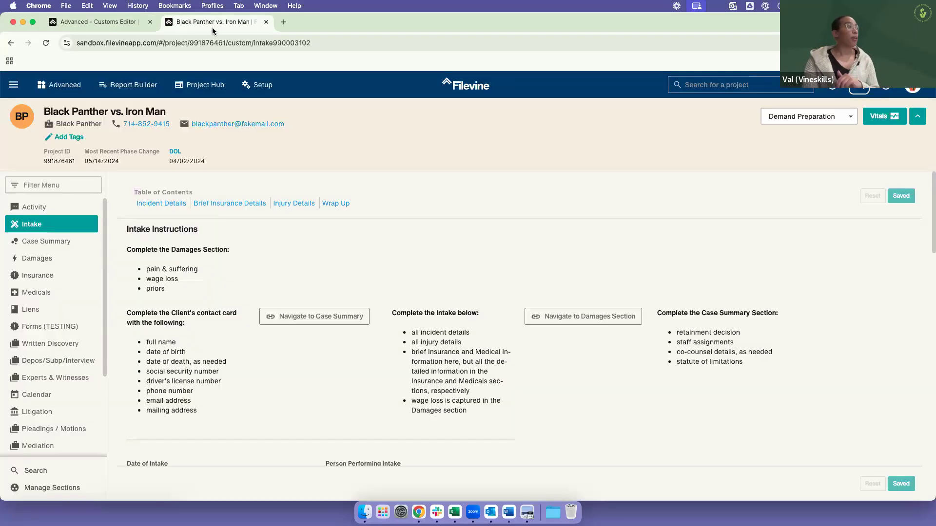
drag(141, 251, 198, 303)
click(130, 258)
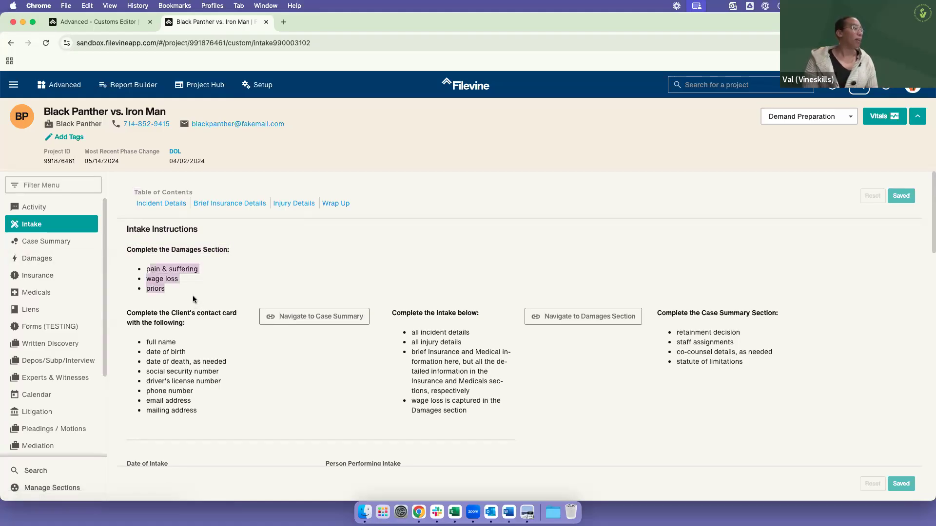
click(187, 298)
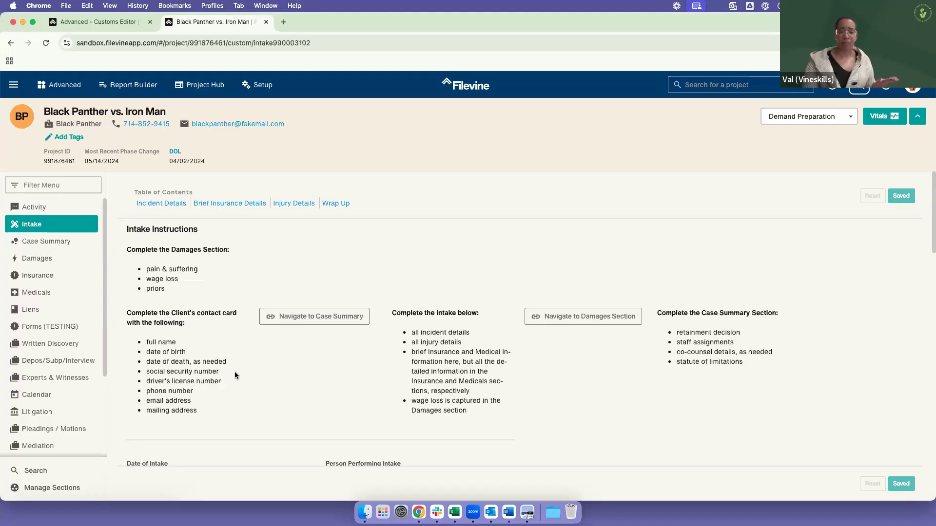
Step: Return to the Customs Editor, close the damages instructions template, and start a new widget of type Action Button
click(132, 23)
click(542, 361)
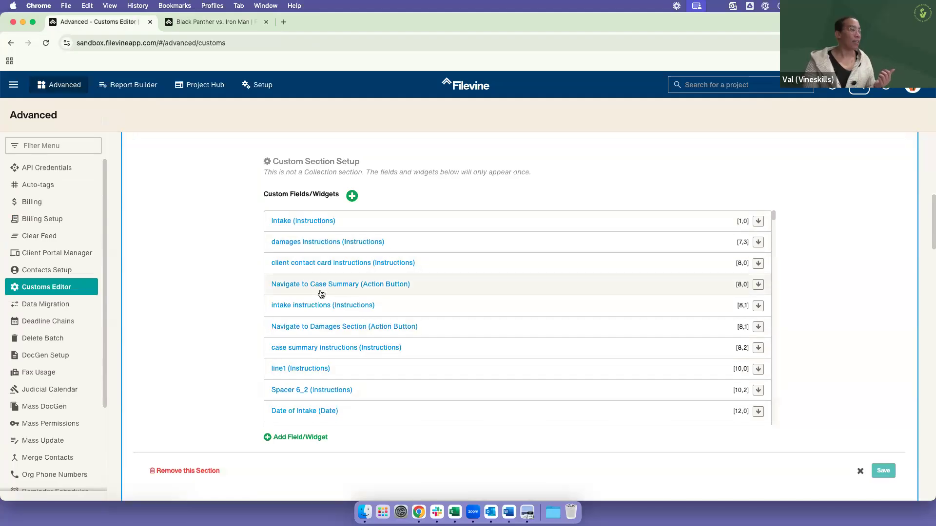
click(351, 196)
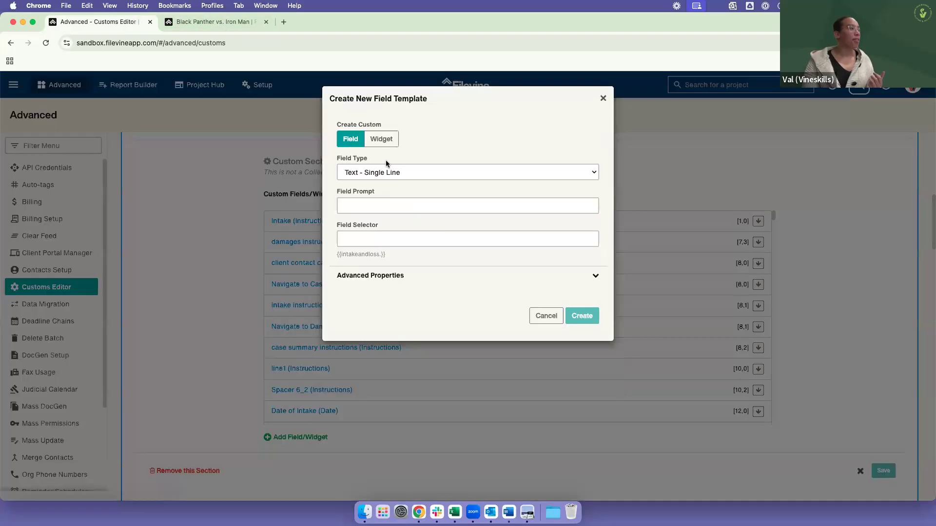
click(381, 139)
click(385, 174)
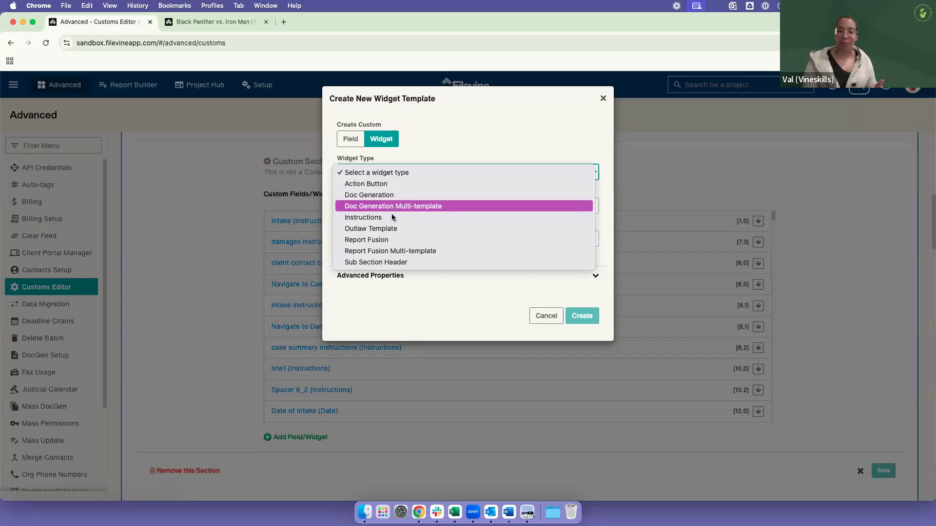
key(Up)
key(Up)
key(Up)
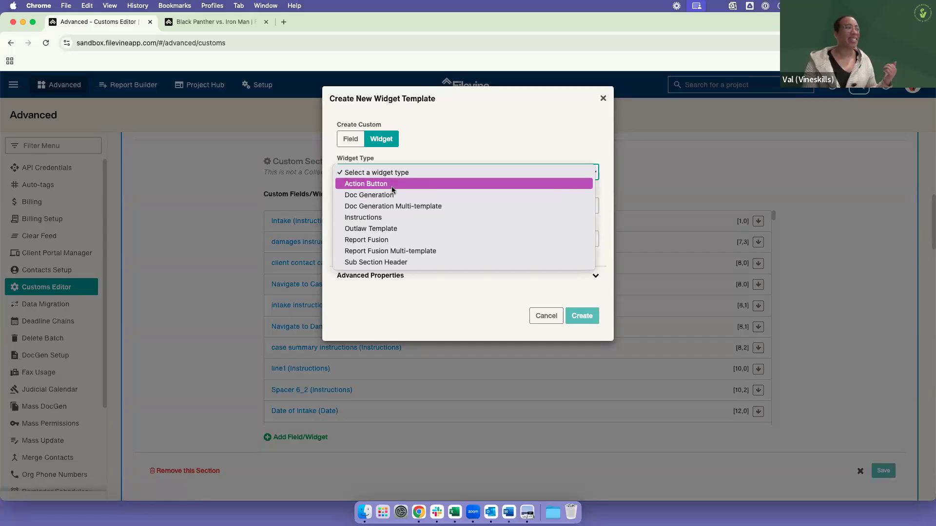
key(Return)
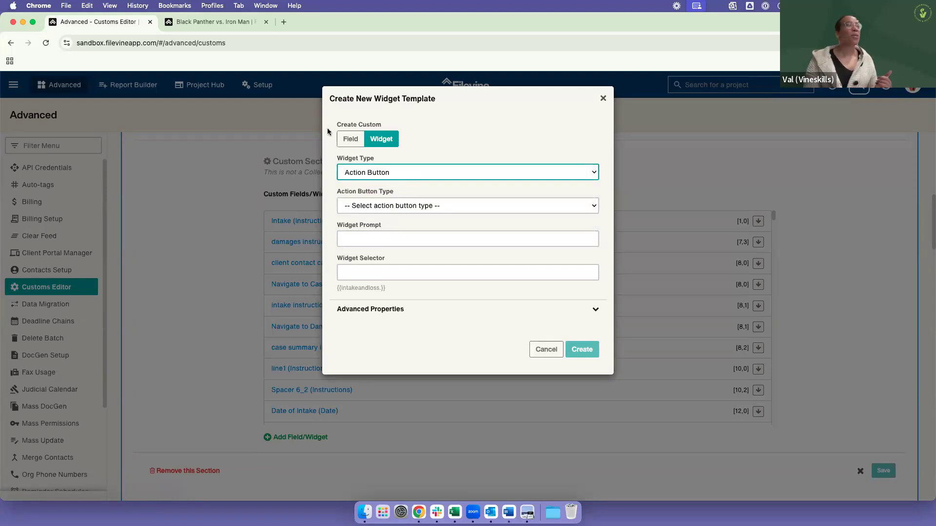
Step: Set the action button type to Link Button, enable Open in New Tab, and browse the icons available for the button
click(425, 207)
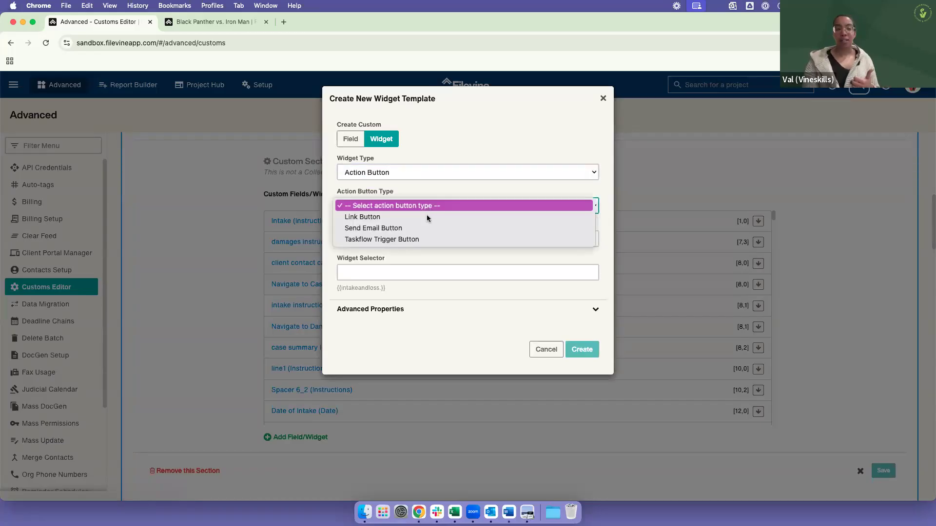
click(430, 239)
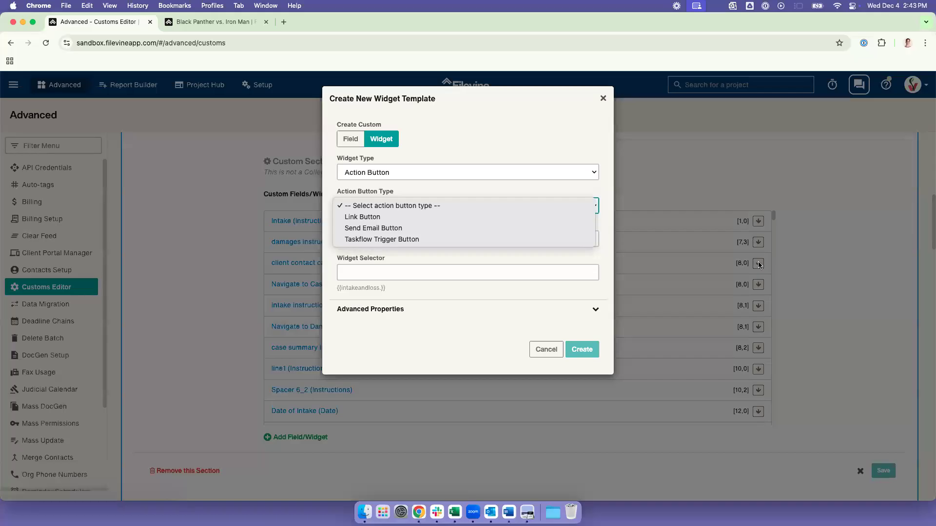
click(496, 316)
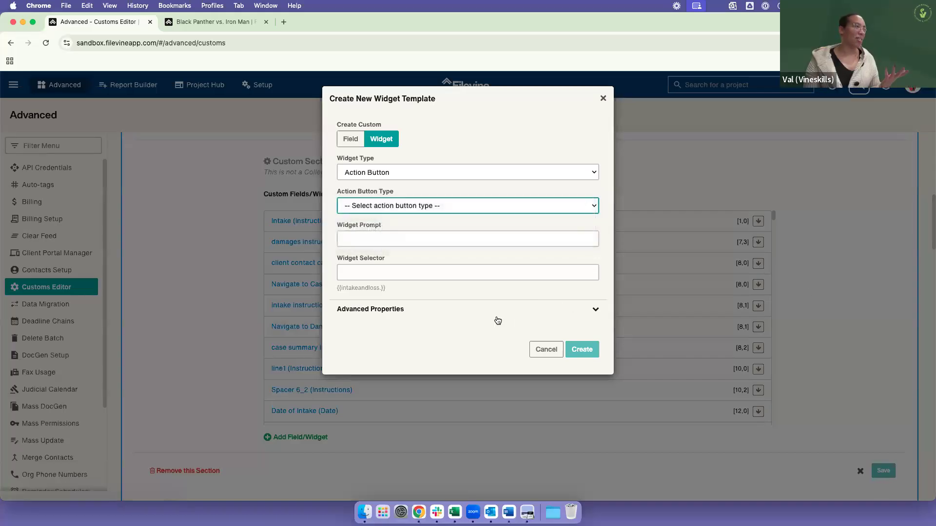
click(480, 211)
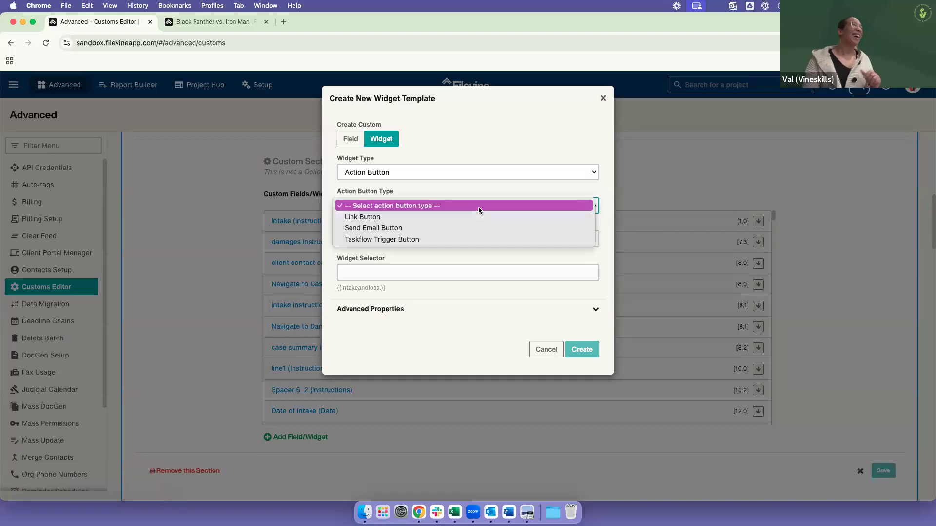
click(466, 214)
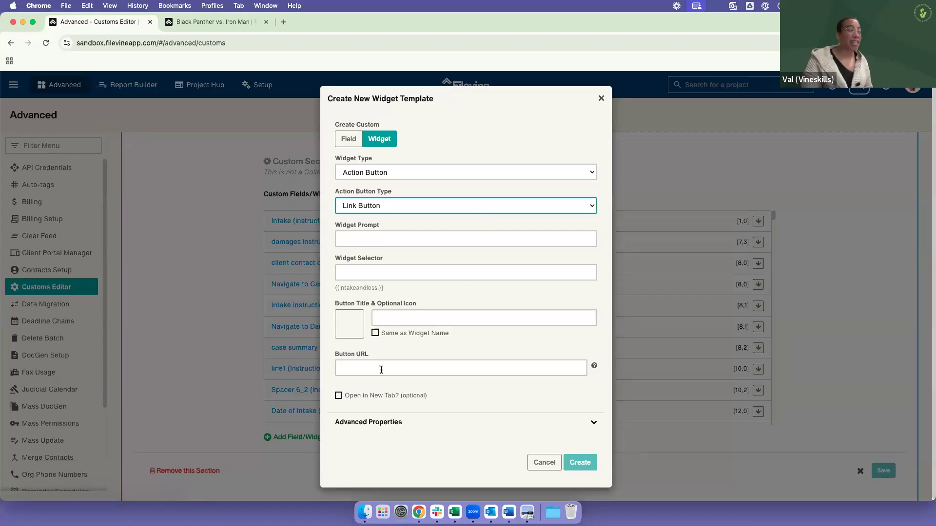
click(360, 395)
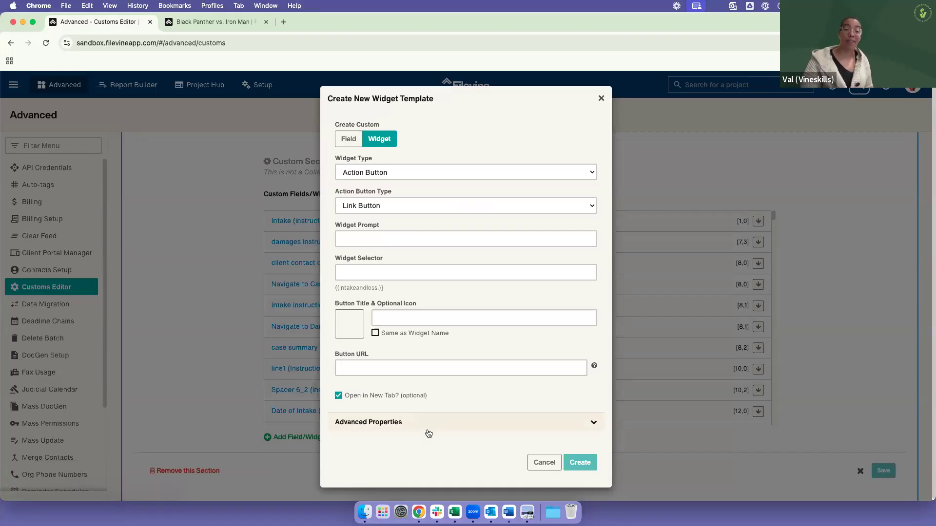
click(353, 335)
scroll(416, 239, down, 3)
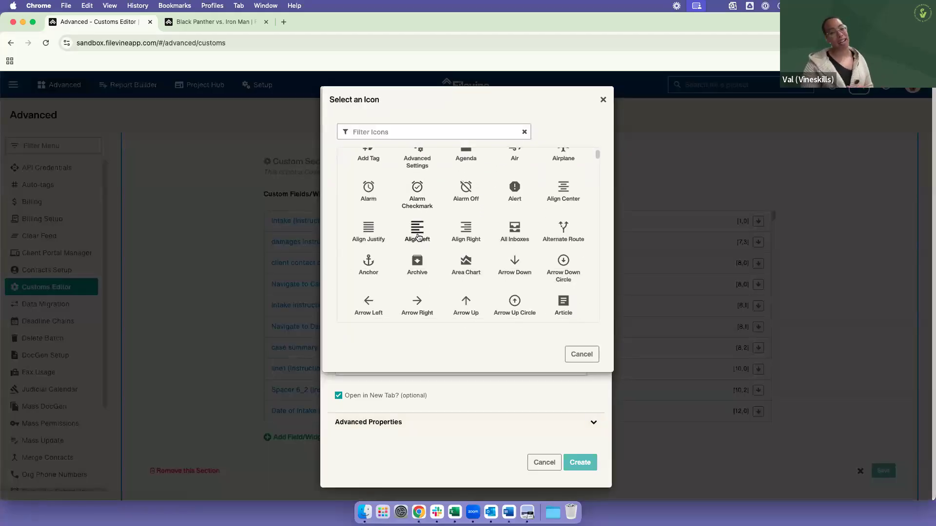
click(588, 354)
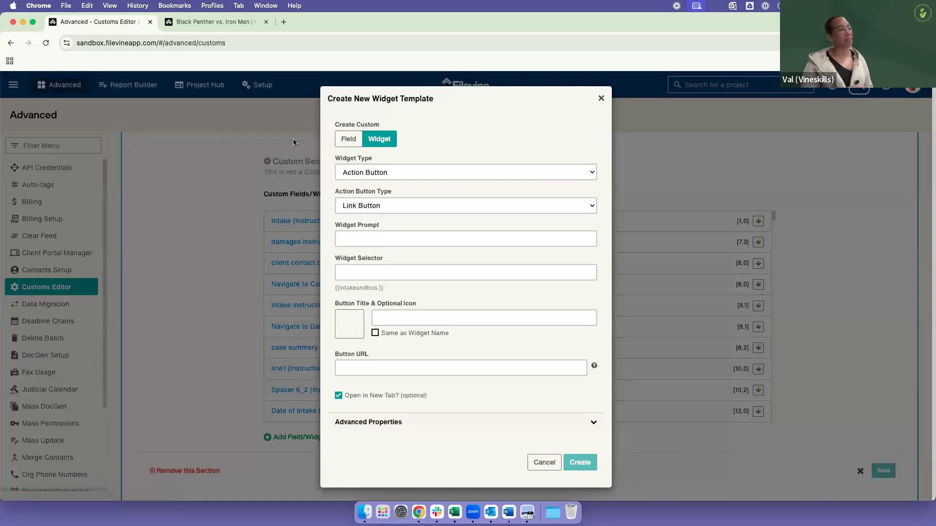
Step: Change the action button type to Send Email Button and enable CC Project in its email settings
click(377, 206)
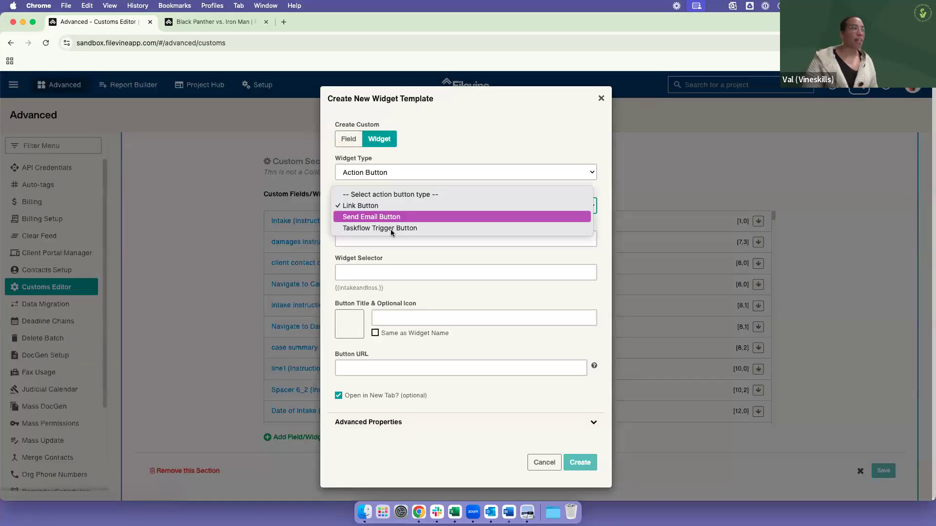
click(394, 218)
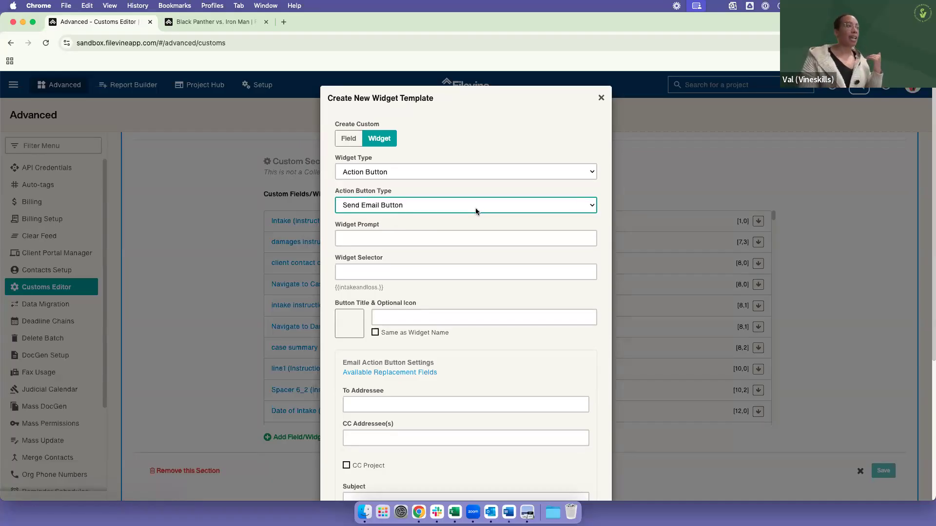
scroll(477, 321, down, 3)
scroll(477, 322, down, 1)
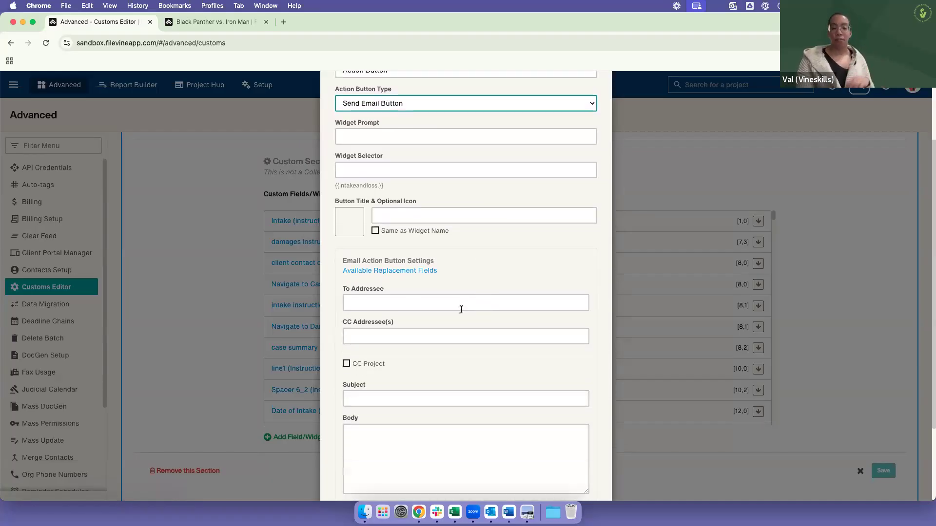
click(509, 449)
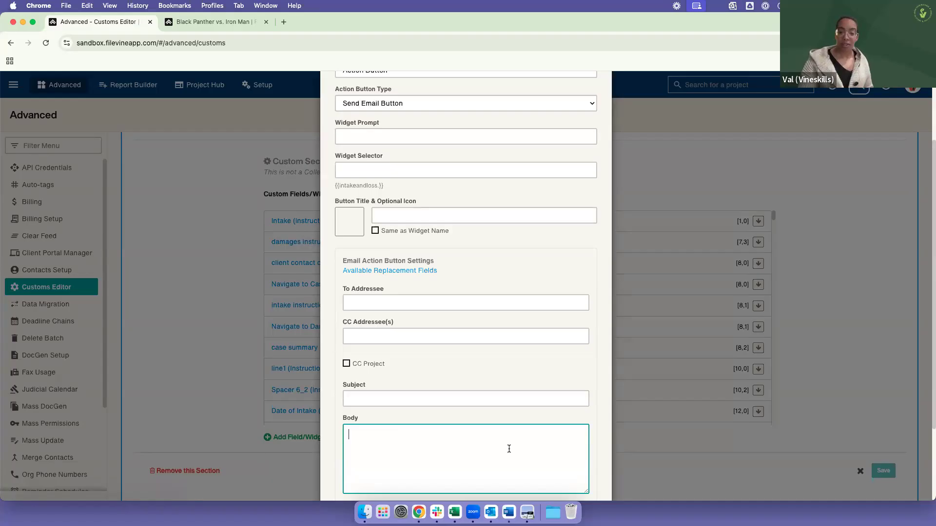
click(347, 365)
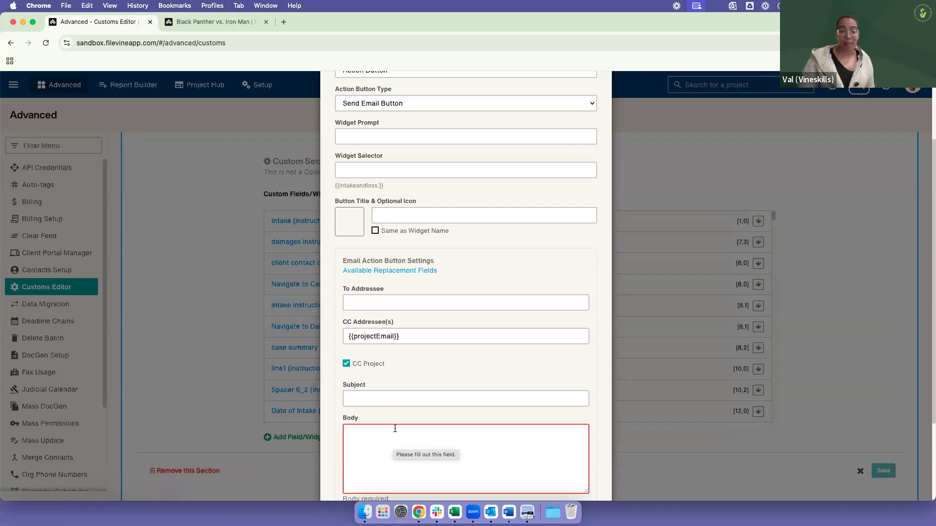
scroll(546, 229, up, 3)
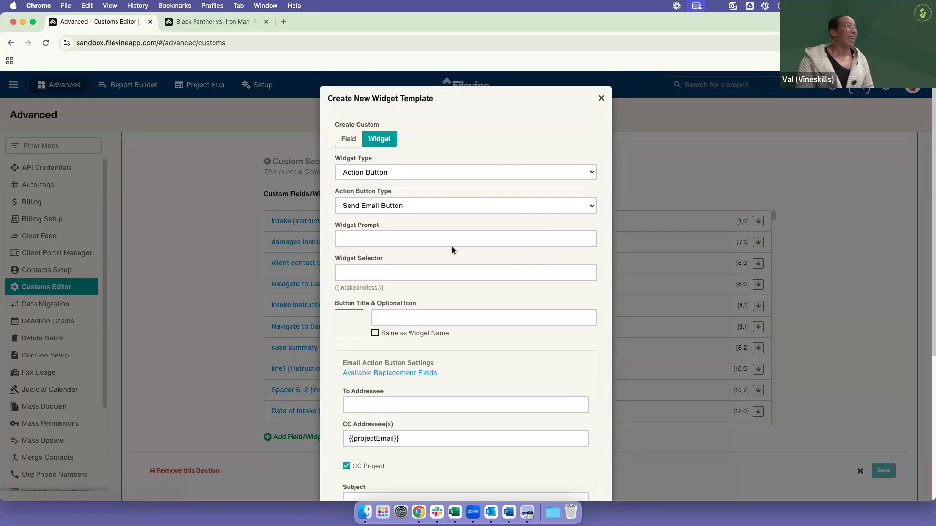
Step: Change the action button type to Taskflow Trigger Button and review the list of widget types again
click(426, 207)
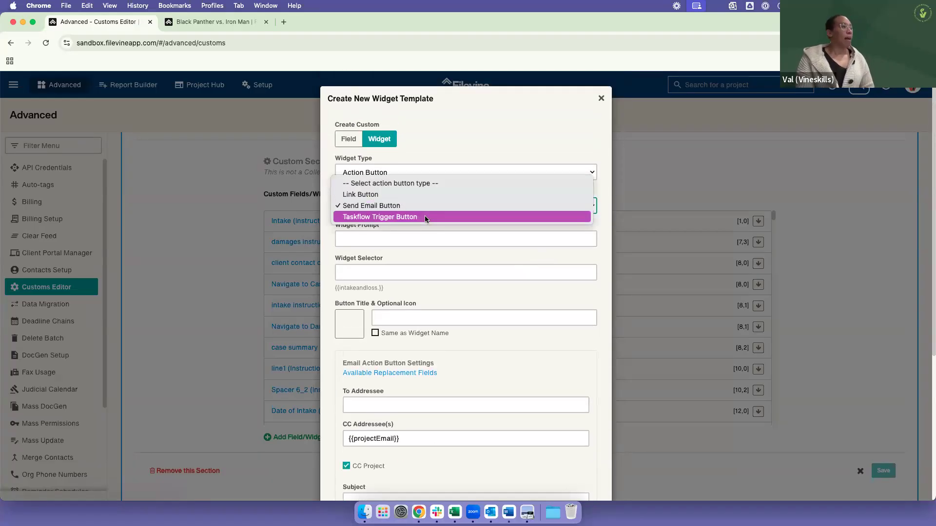
key(Escape)
click(425, 215)
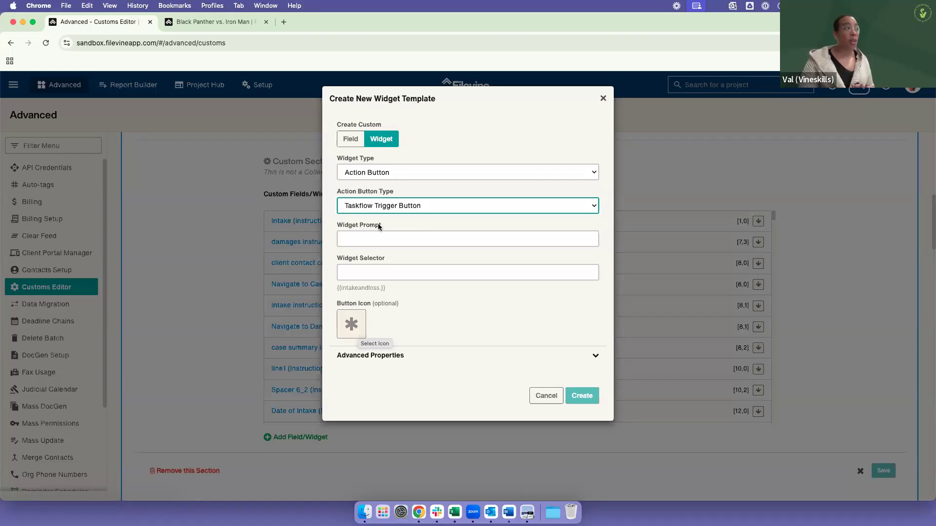
click(388, 174)
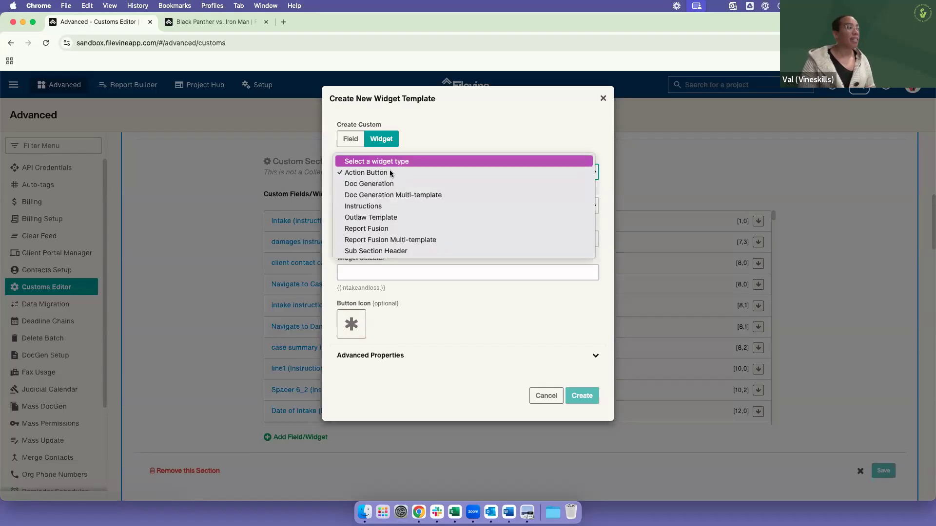
click(449, 134)
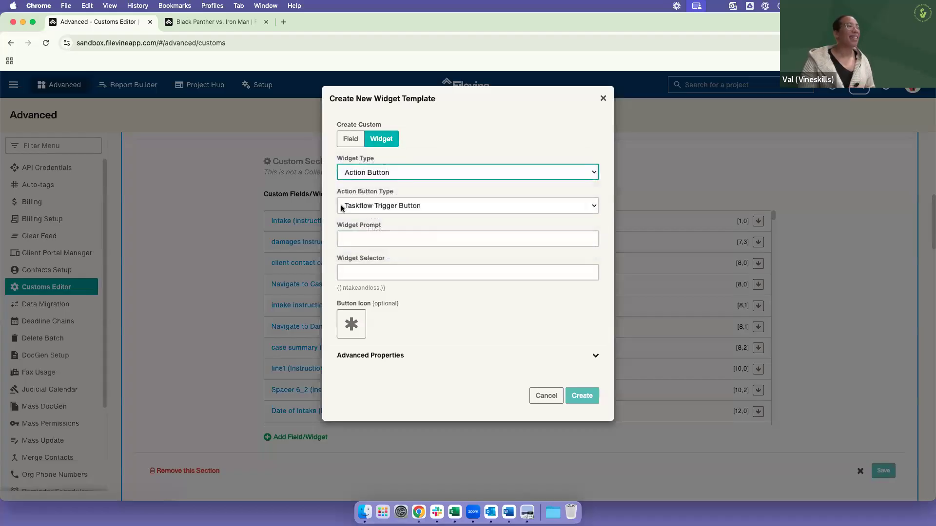
Step: Switch the new template to a custom field and set its visibility in the advanced properties to show when "Incident Type"
click(350, 139)
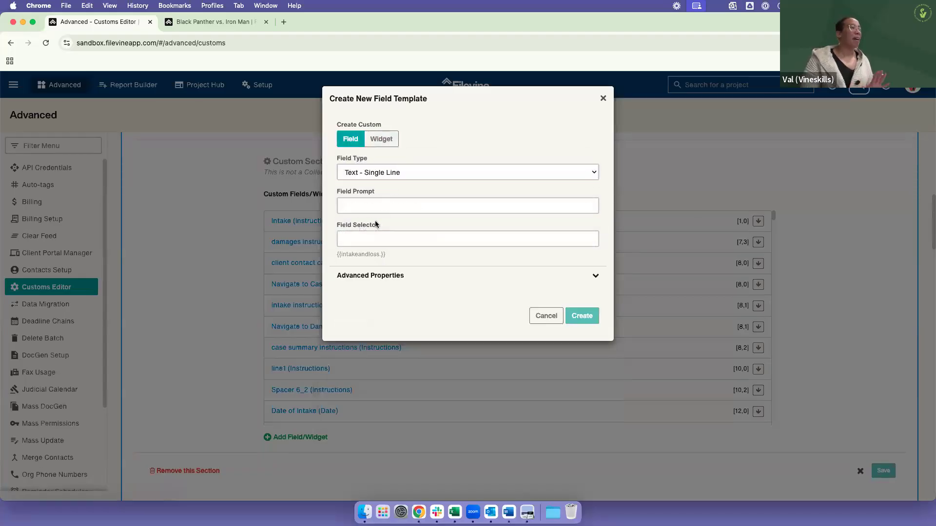
click(399, 275)
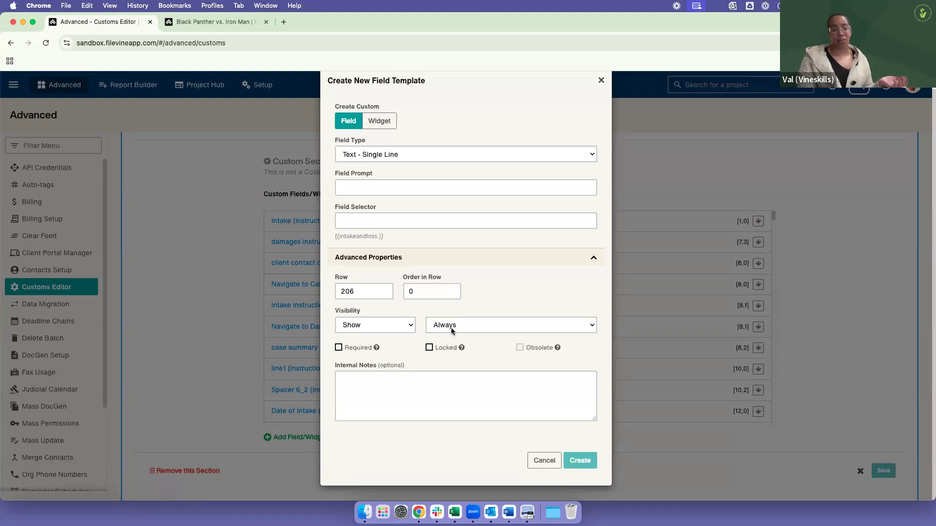
click(439, 325)
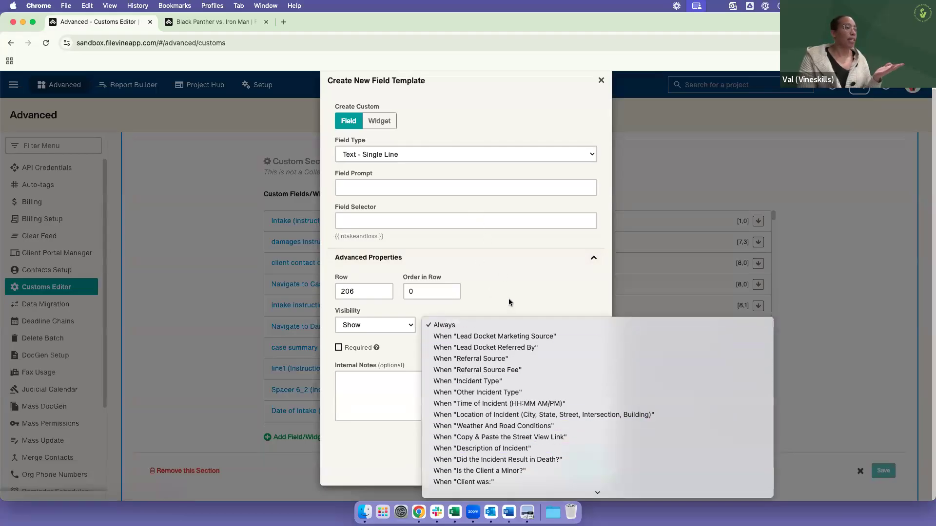
click(506, 382)
Step: Switch to the Black Panther vs. Iron Man project and review the Incident Type options under the Intake section's Incident Details
click(235, 20)
scroll(278, 315, down, 5)
click(429, 357)
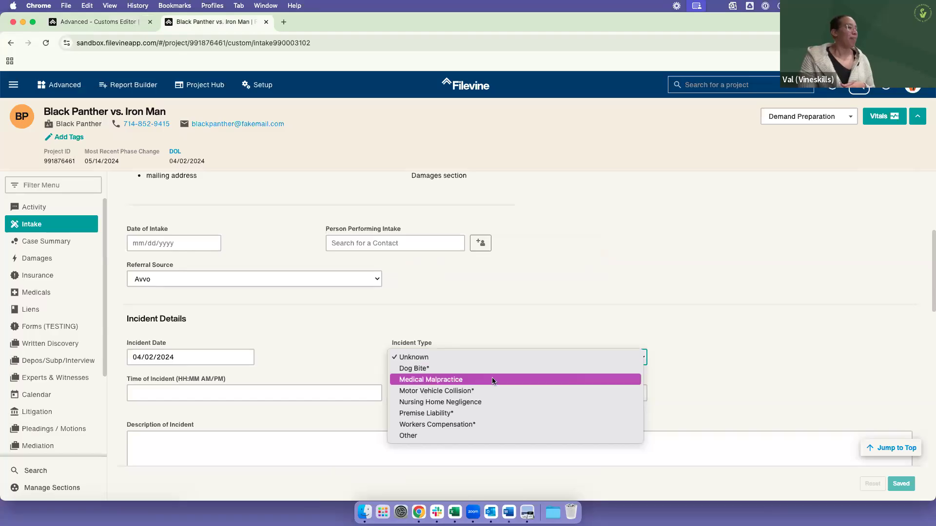
click(402, 369)
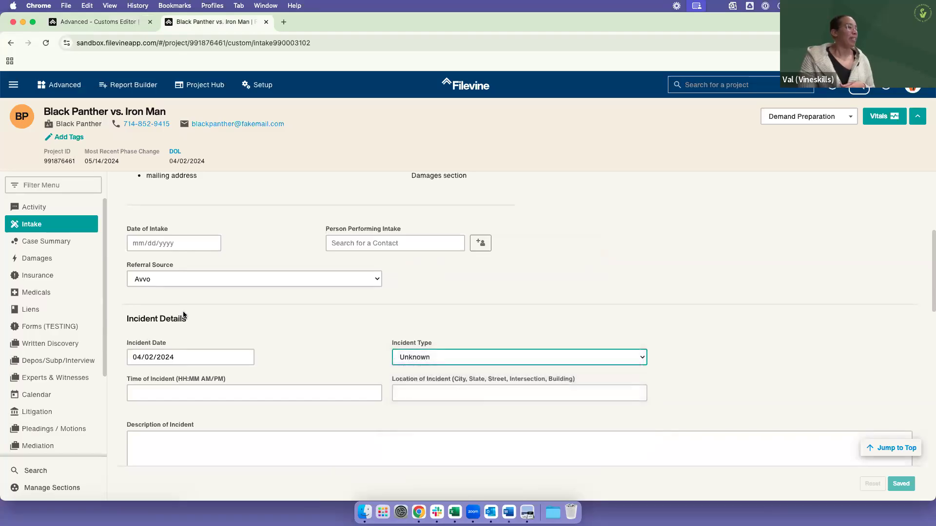
Step: Return to the Customs Editor and set the new field's Incident Type visibility condition to Equals "dog bite"
click(95, 21)
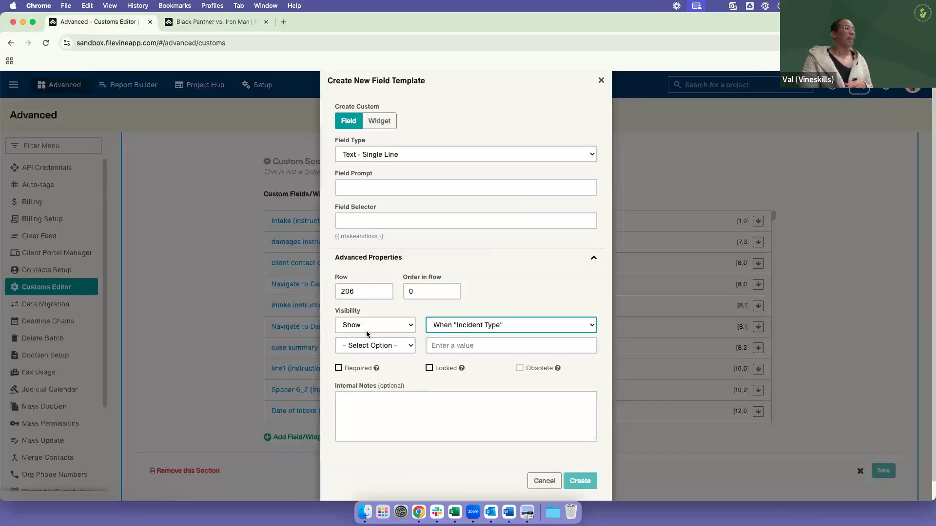
click(374, 346)
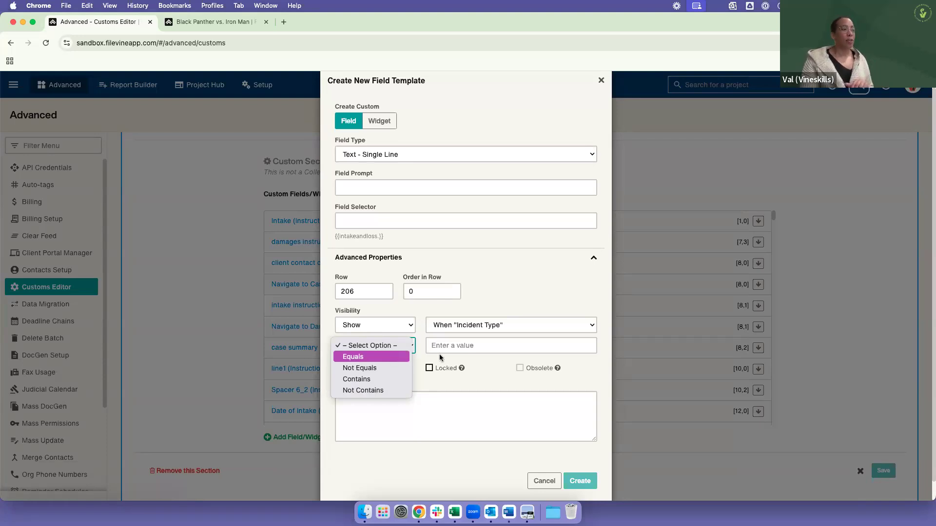
click(462, 348)
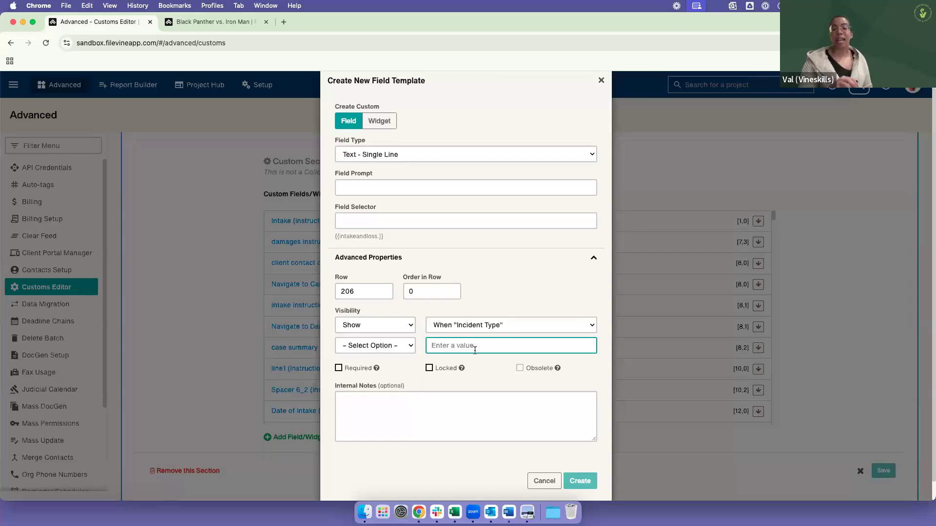
click(408, 348)
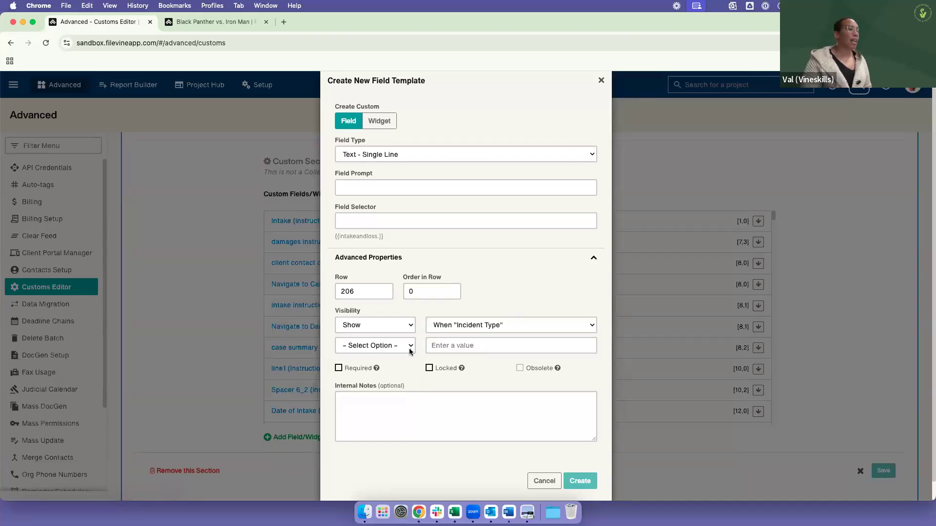
click(458, 344)
text(dog bite)
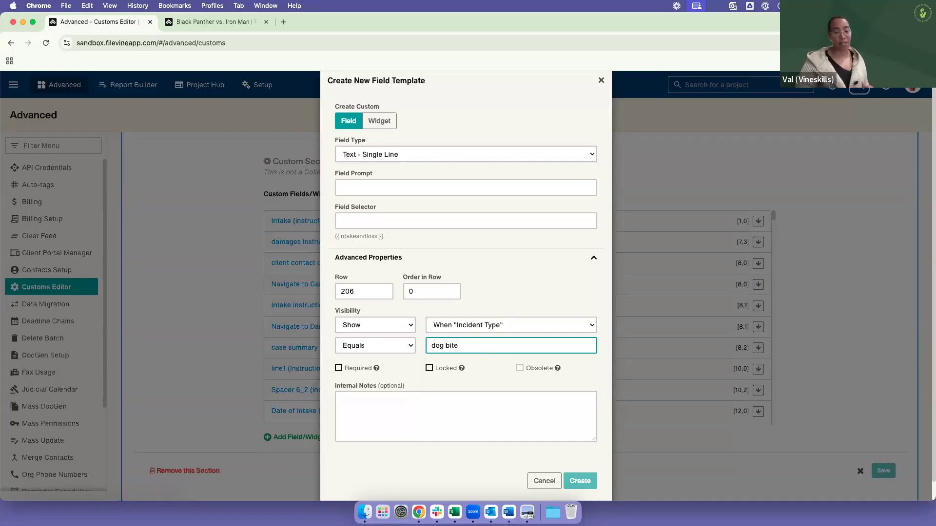
Step: Try the Contains and Not Equals operators in the field's "dog bite" visibility condition
click(405, 347)
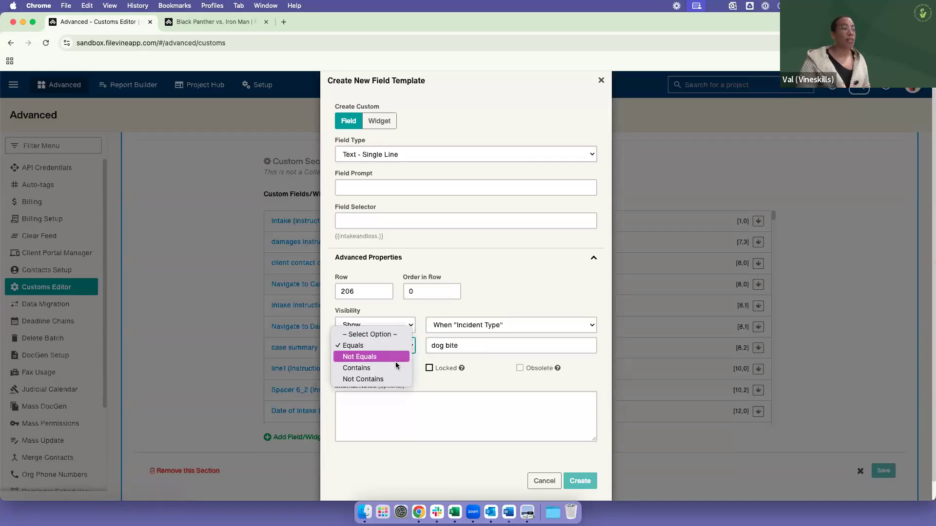
click(407, 368)
click(519, 346)
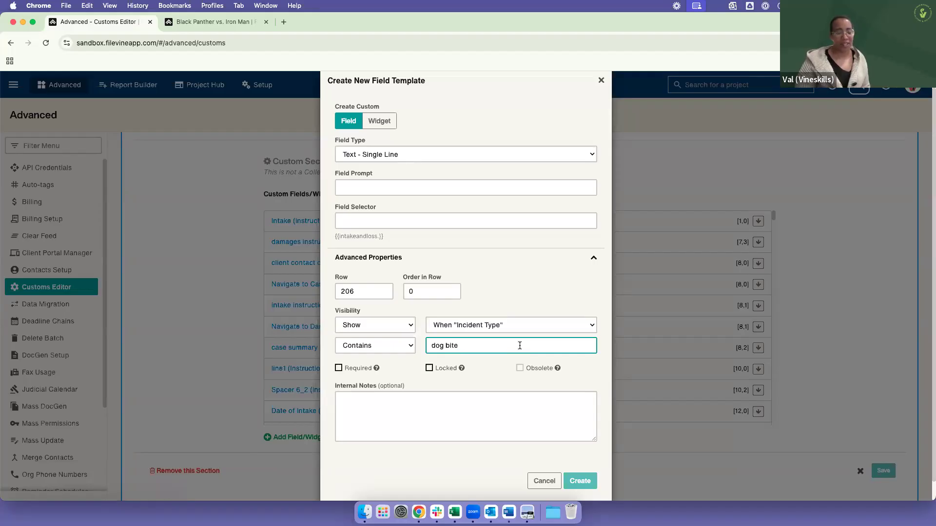
click(396, 350)
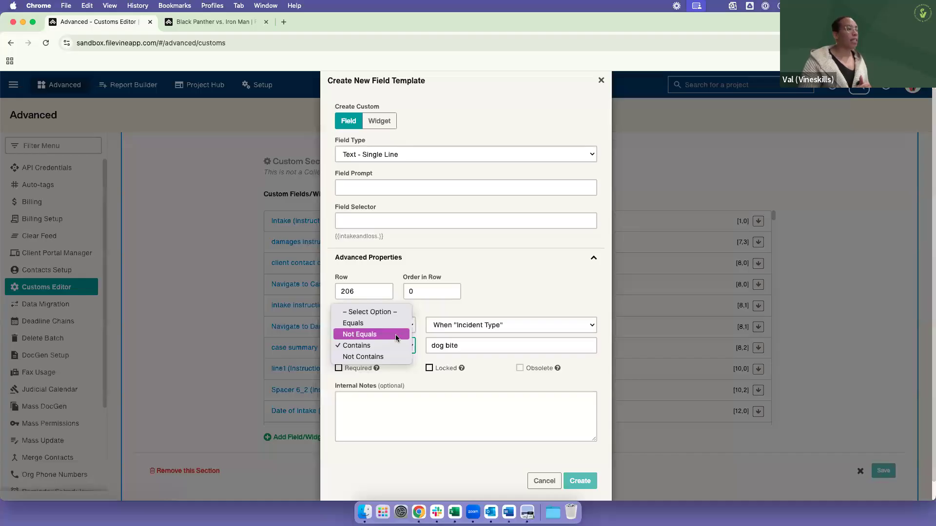
click(396, 334)
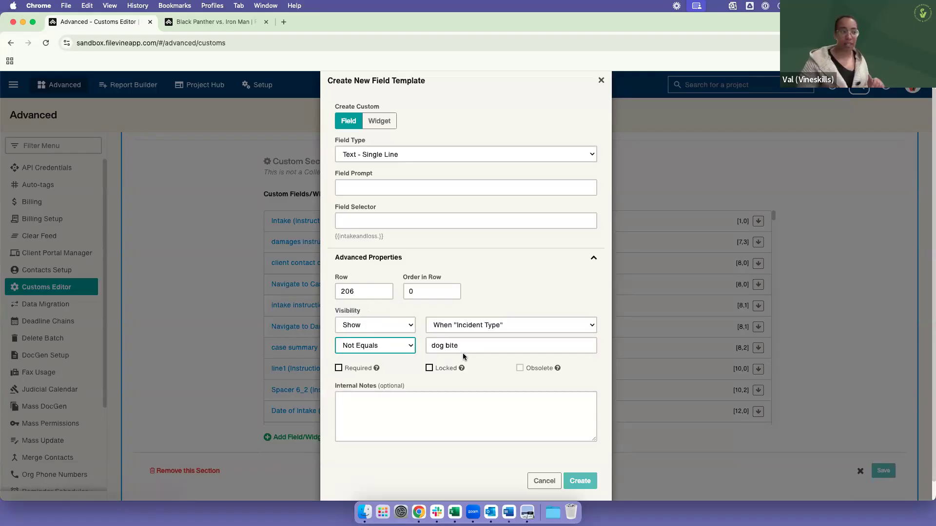
Step: Set the field's visibility to Hide when "Incident Type" Contains "dog bite"
click(402, 329)
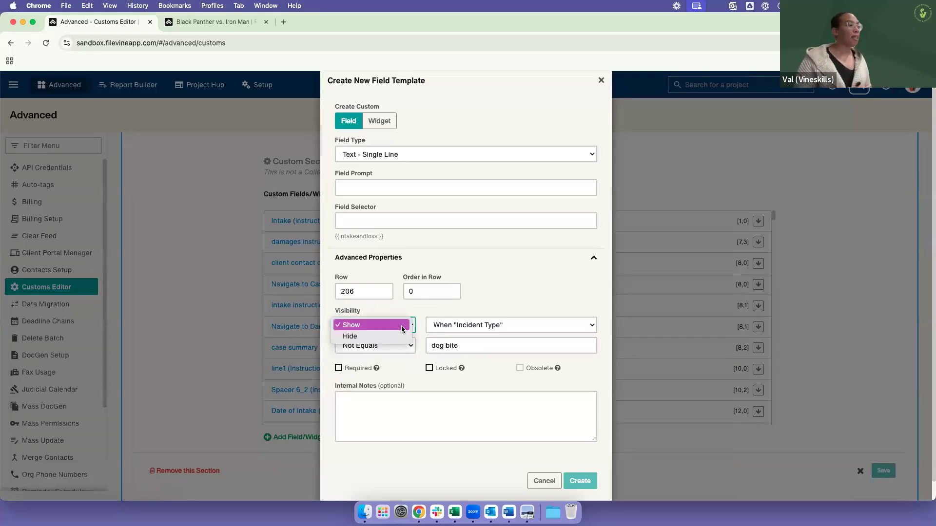
click(478, 314)
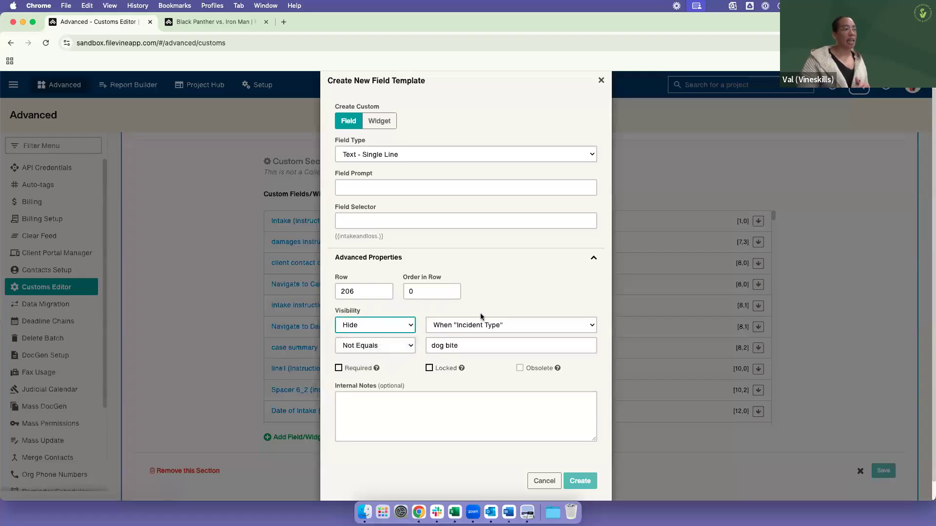
click(396, 345)
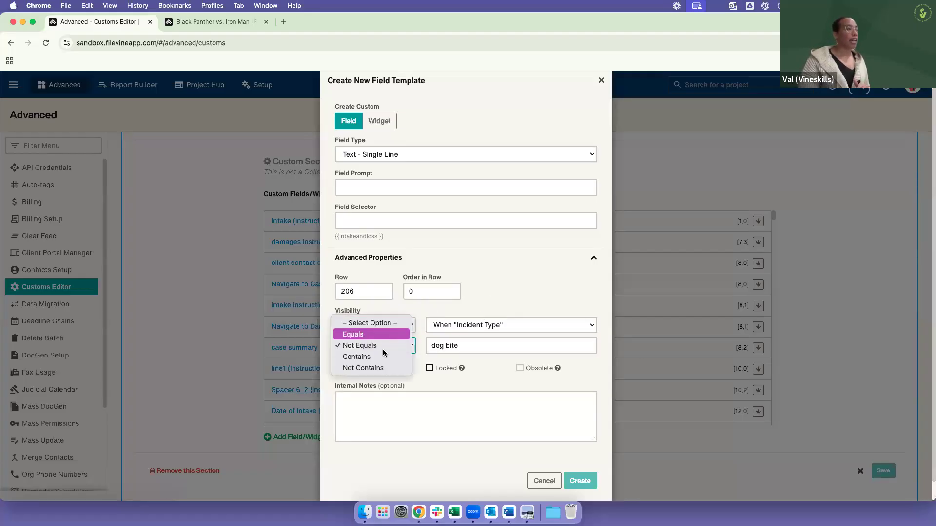
click(415, 311)
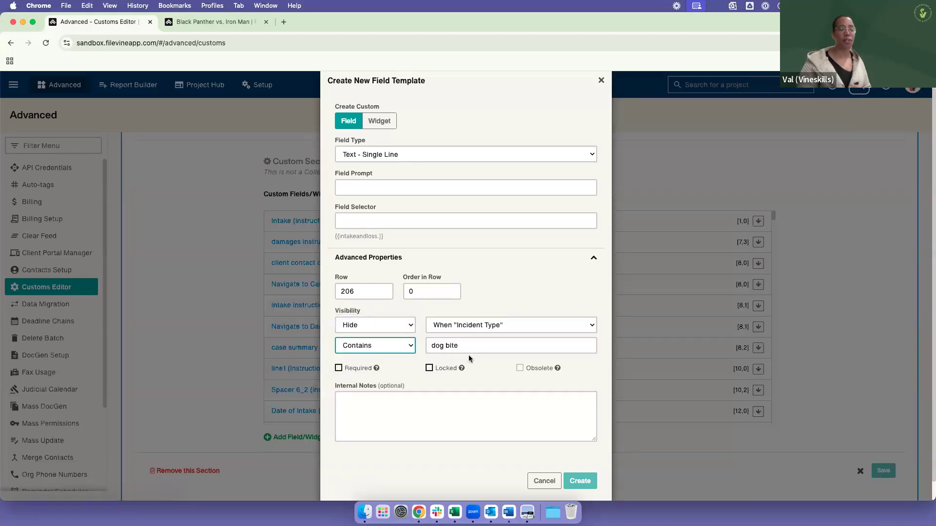
Step: Set the field's visibility to Show when "Incident Type" Not Contains "dog bite"
click(410, 331)
click(396, 350)
click(396, 347)
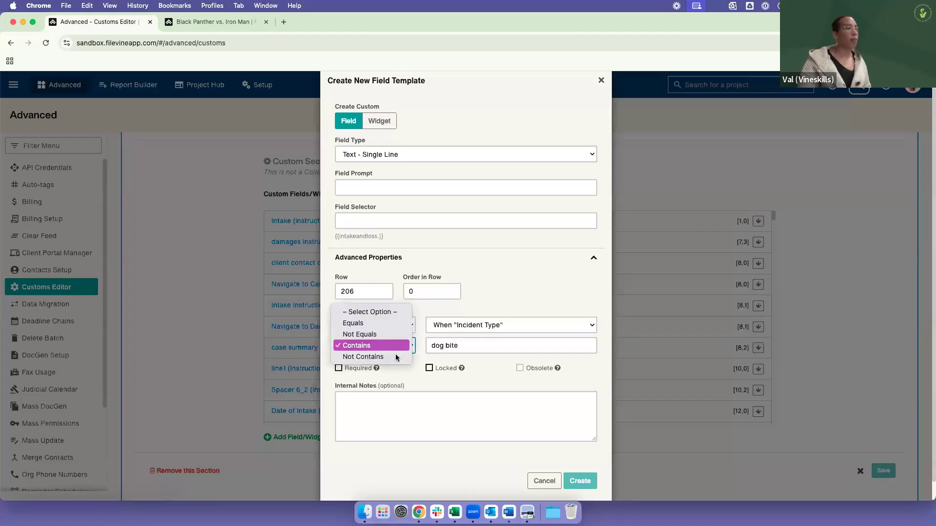
click(397, 358)
click(439, 407)
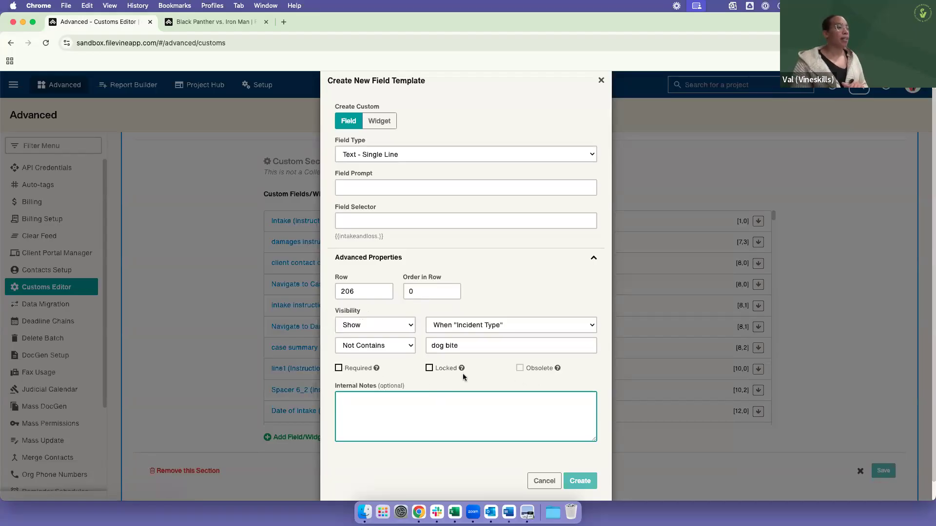
Step: Read the help explanations for the Obsolete, Required and Locked options of the field
click(559, 373)
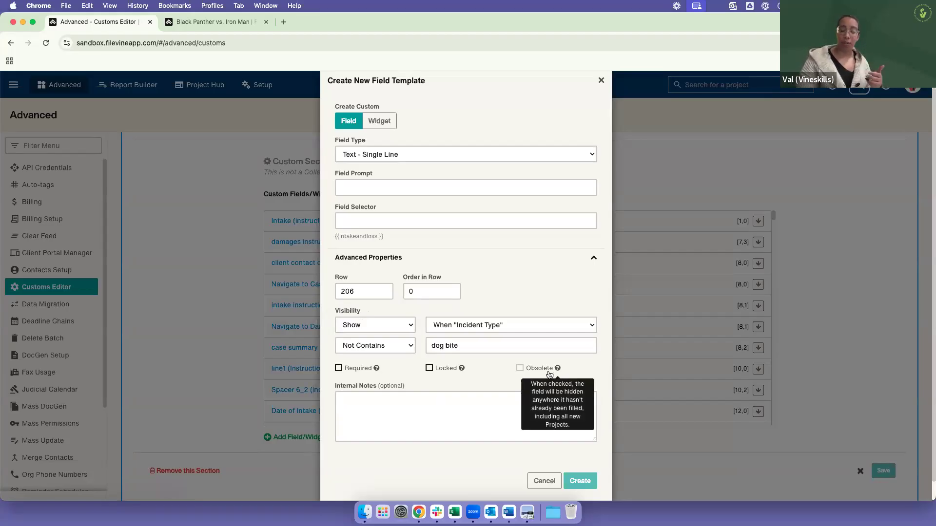
click(377, 369)
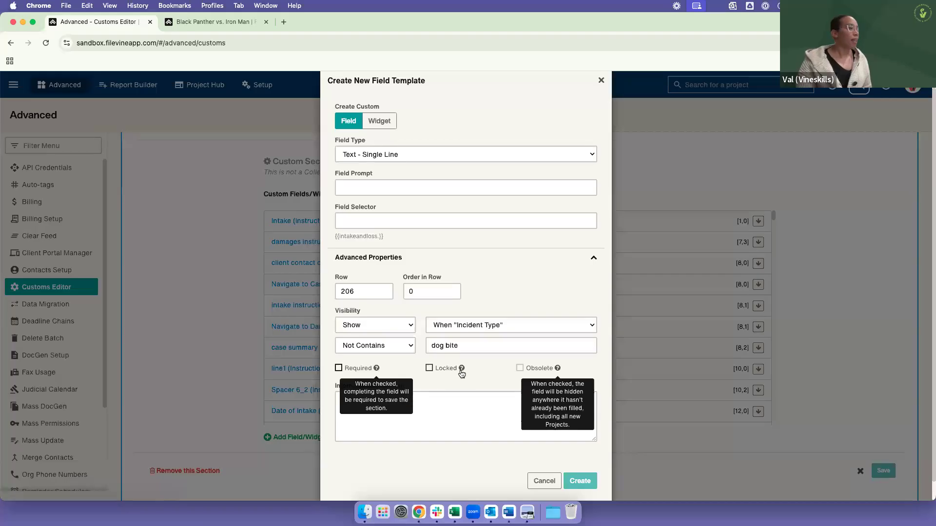
mouse_move(463, 375)
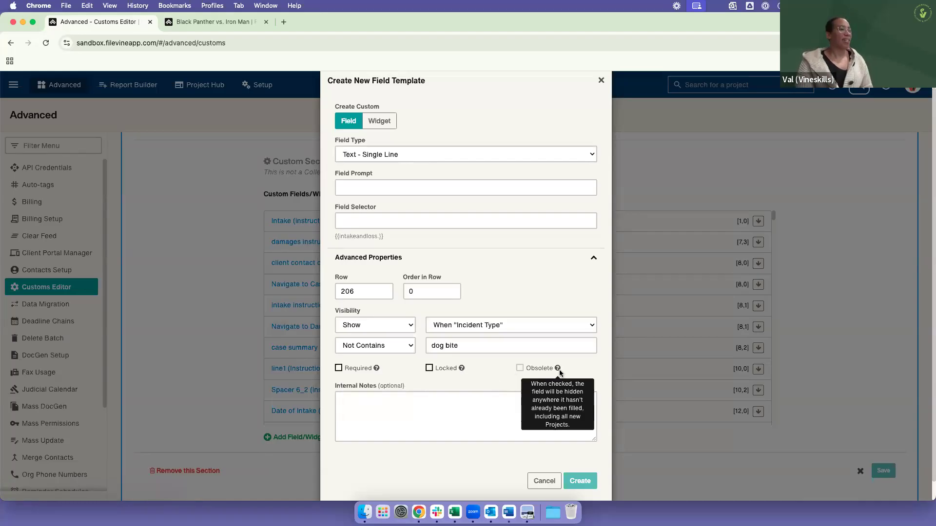
Step: Enter the internal note "Show when "Incident Type" does not contain dog bite" for the field
click(446, 418)
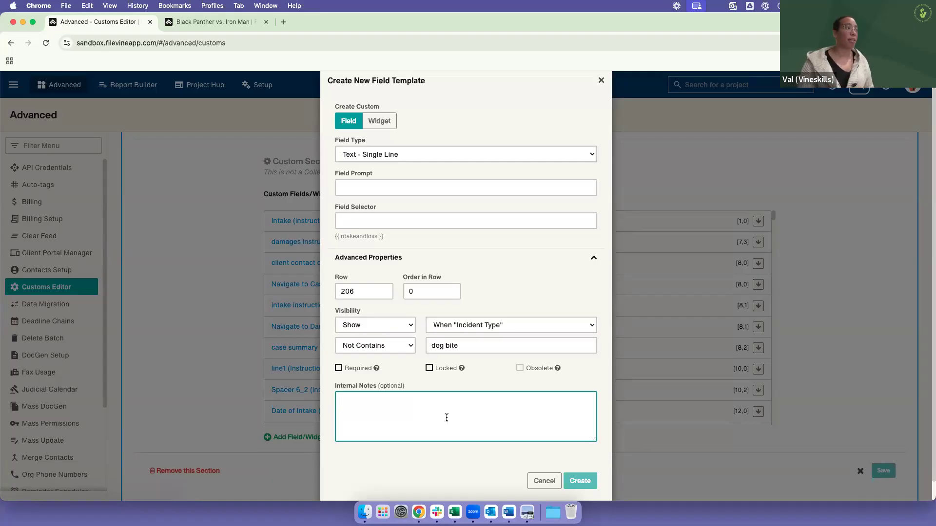
text(Show when "Incident Type" does not contain dog bite)
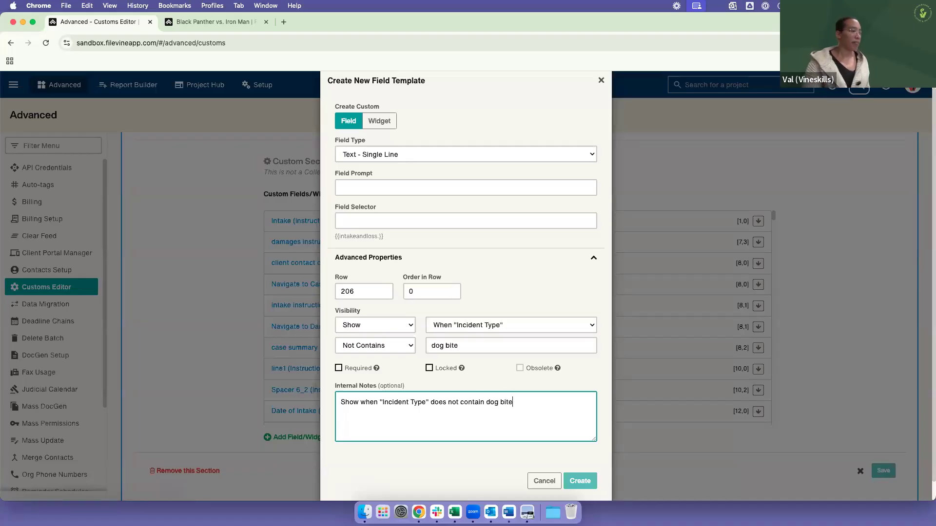
Step: Give the single-line text field the prompt "Test" and create it in the custom section
click(408, 182)
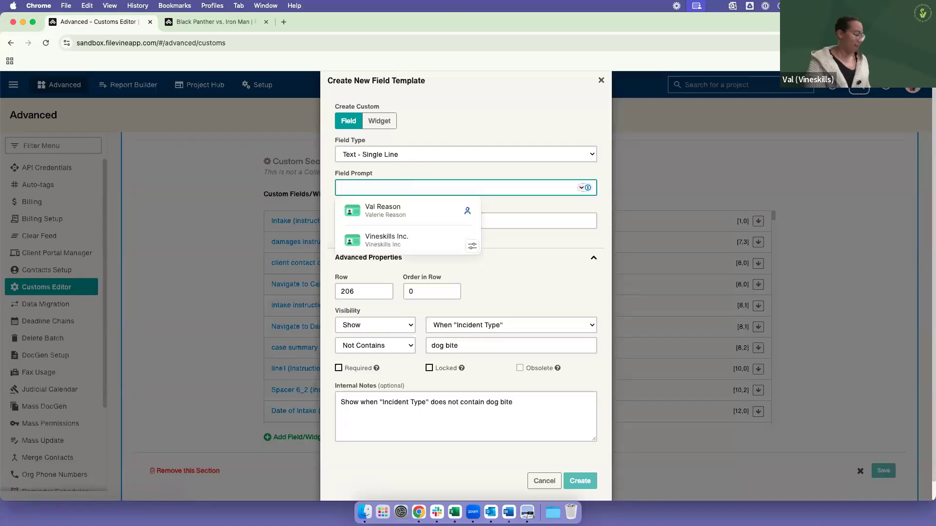
text(Test)
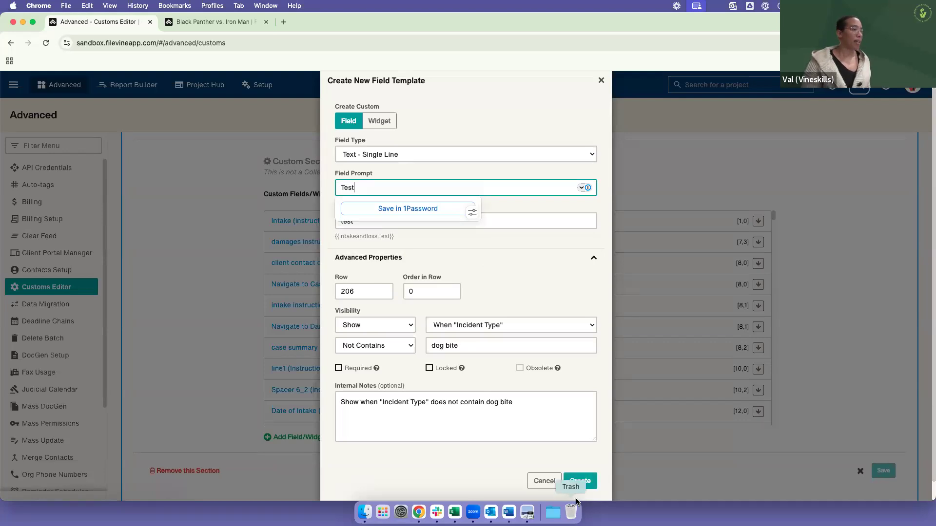
click(590, 486)
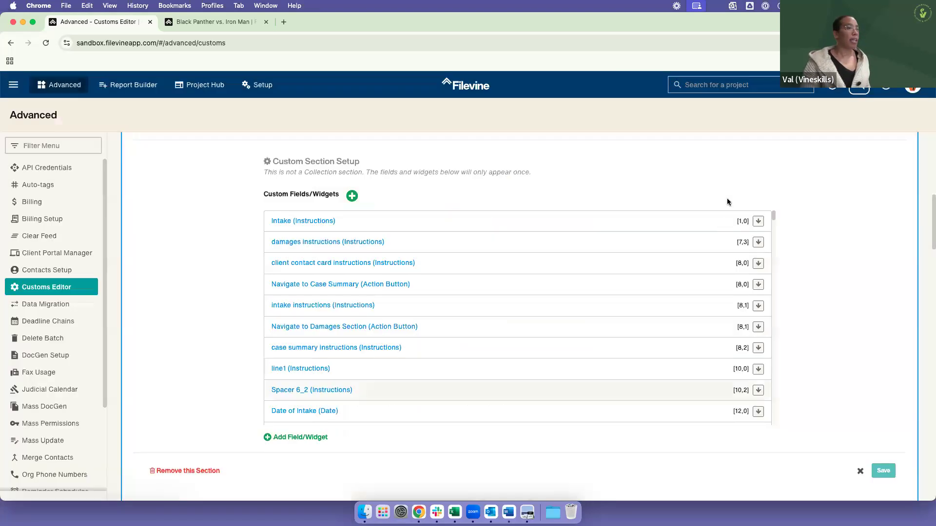
Step: Examine the visibility notes under the custom section's fields, including the new Test field and the workers compensation fields
scroll(642, 339, down, 20)
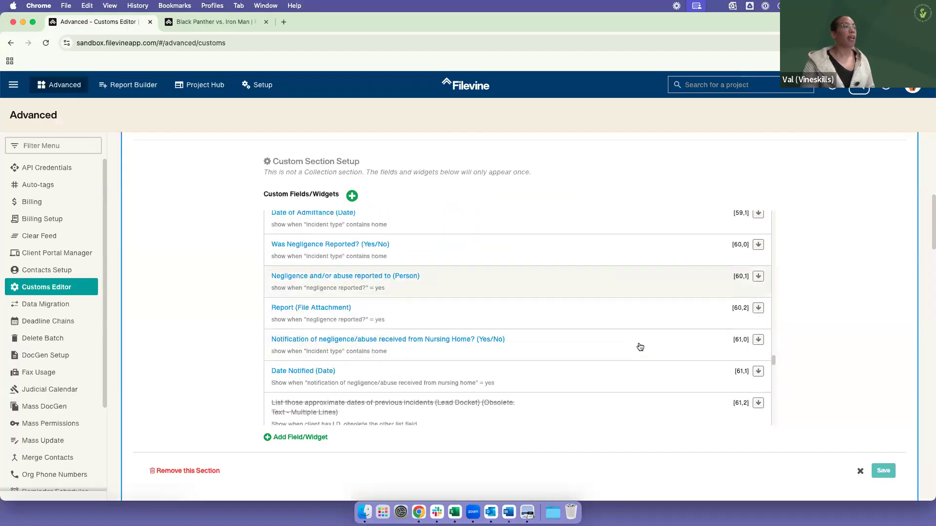
scroll(636, 350, down, 10)
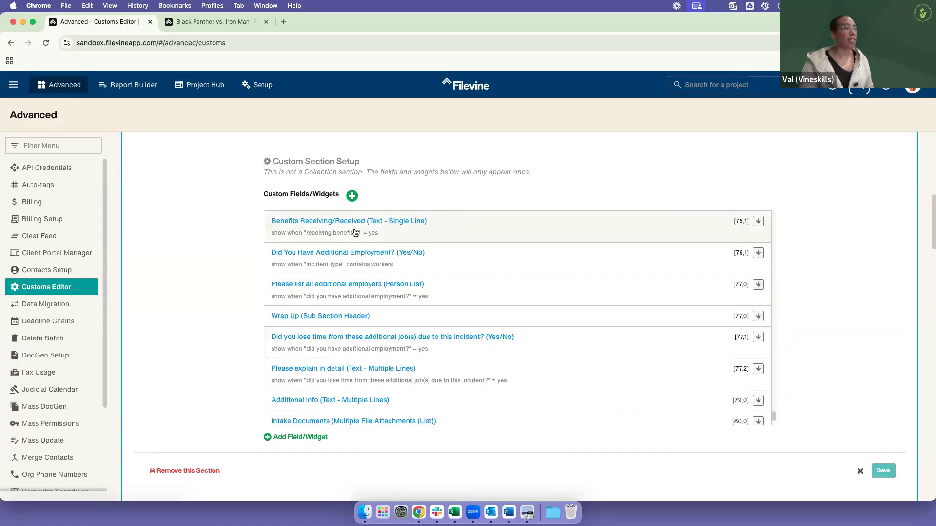
scroll(356, 342, up, 10)
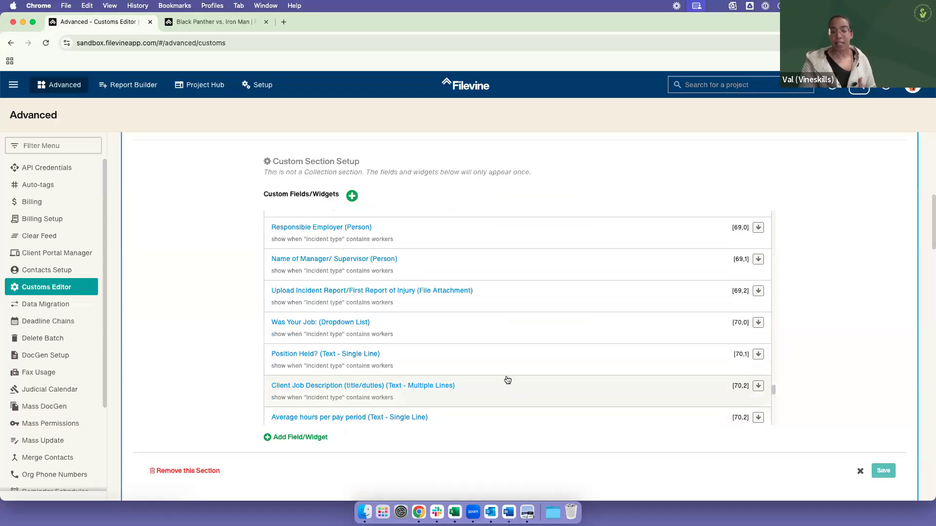
scroll(433, 232, down, 1)
scroll(360, 282, down, 2)
scroll(359, 281, down, 7)
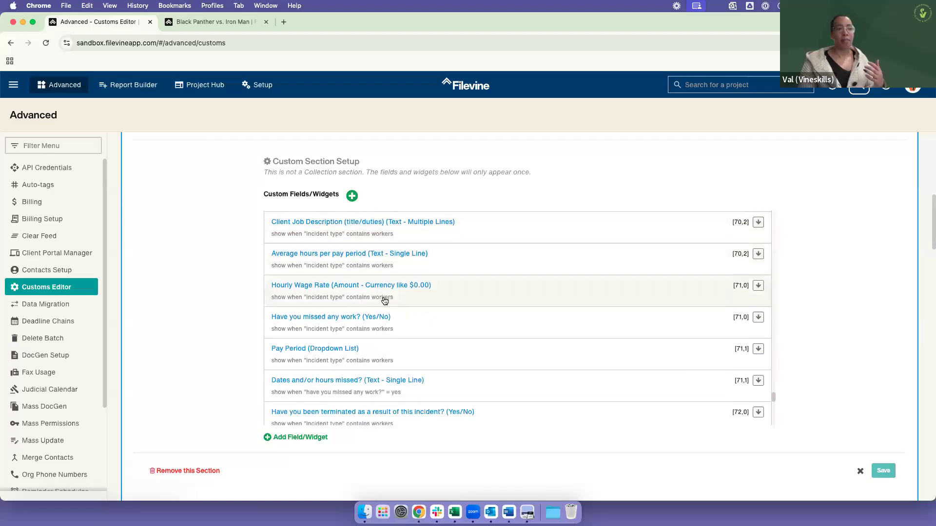
scroll(385, 300, down, 1)
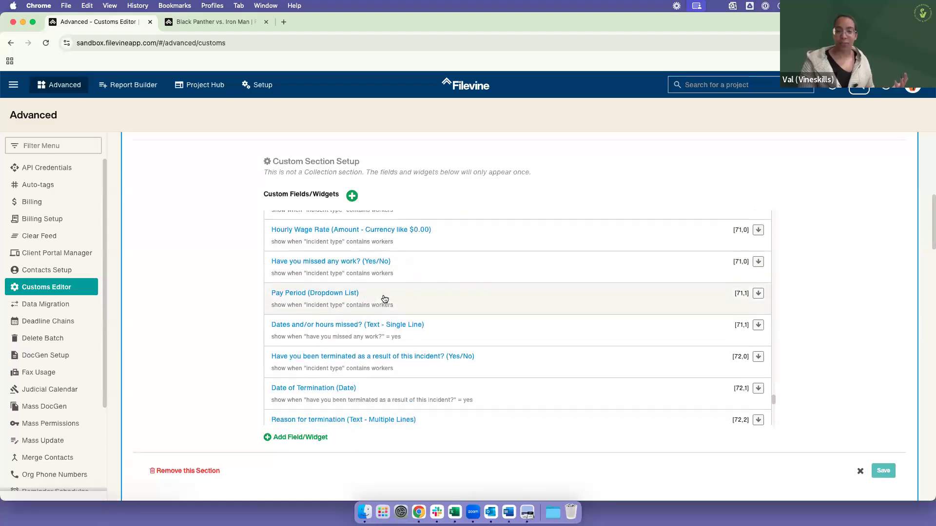
scroll(385, 299, down, 10)
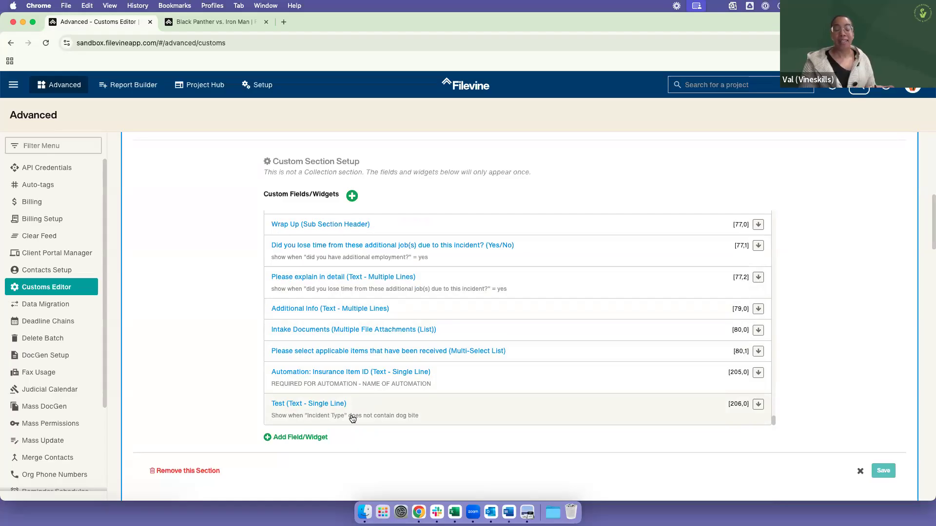
scroll(334, 364, up, 10)
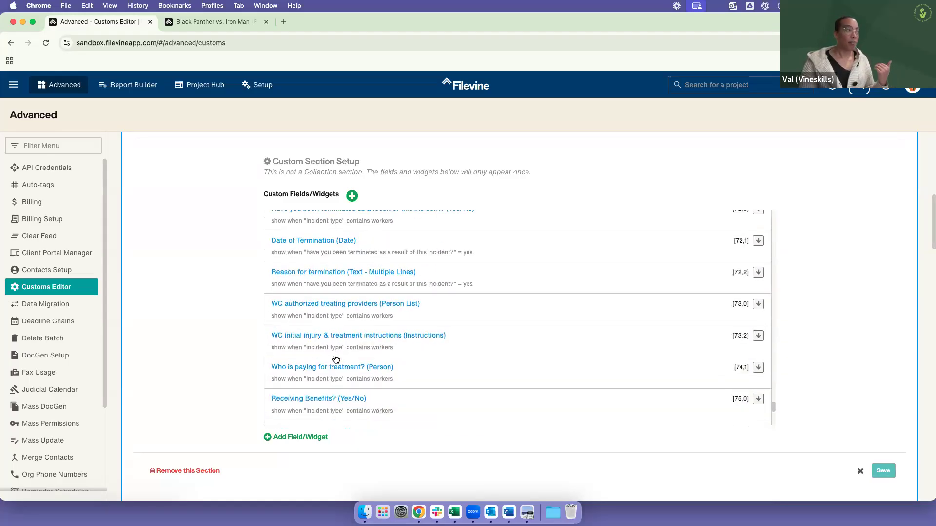
scroll(334, 351, up, 10)
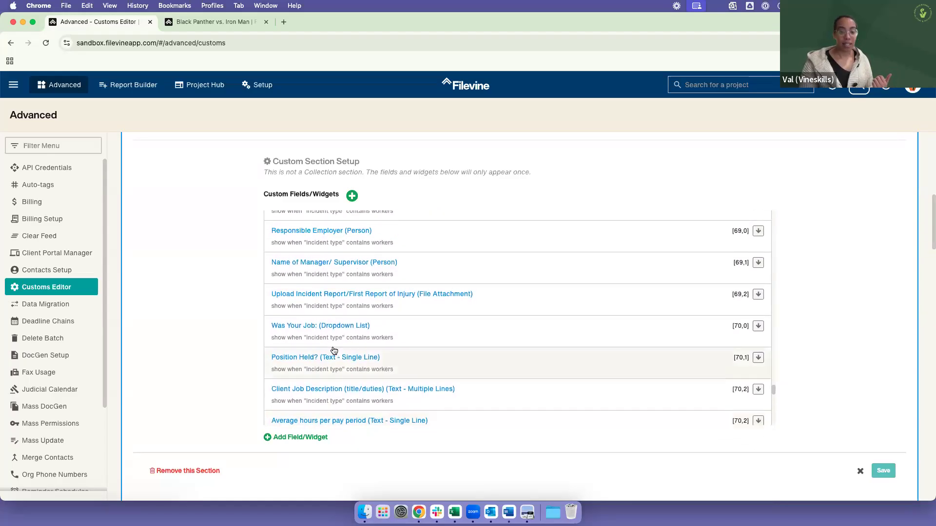
scroll(334, 350, up, 1)
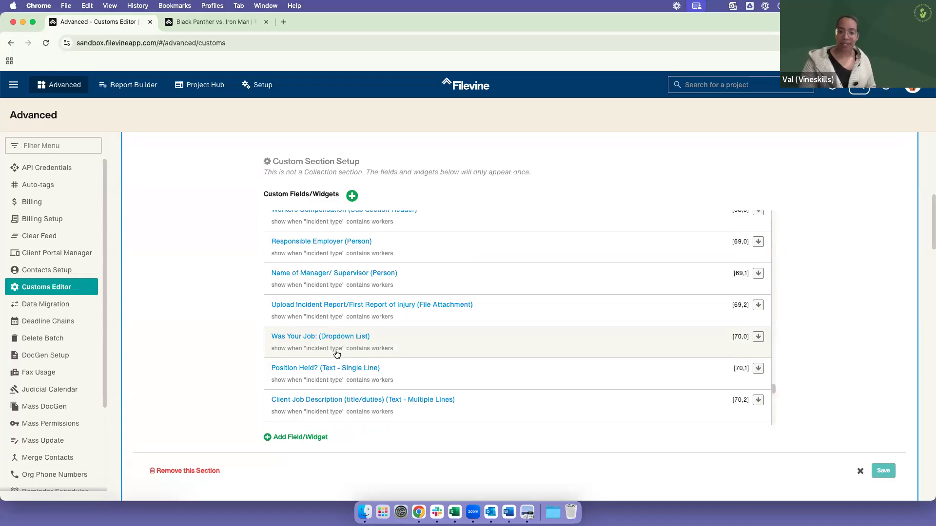
Step: Inspect the advanced visibility properties of the Upload Incident Report/First Report of Injury field and close it without changes
click(327, 304)
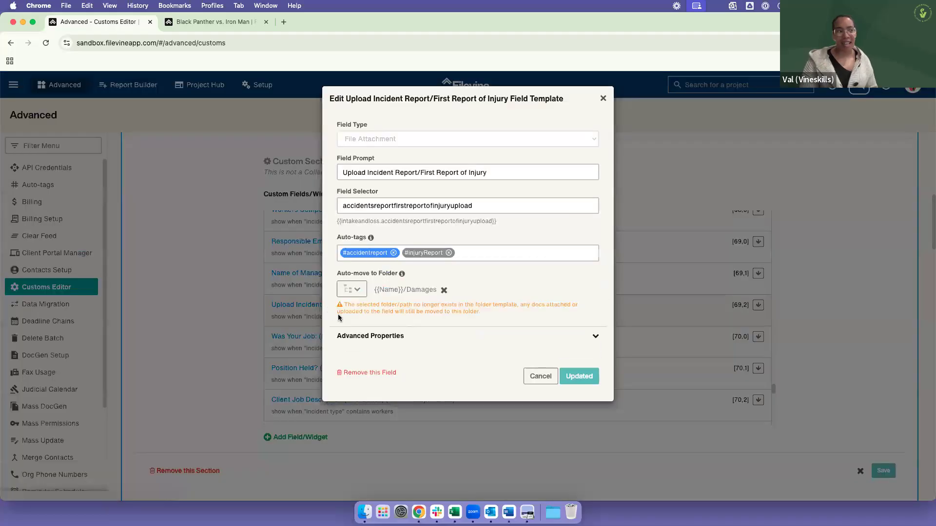
click(346, 342)
scroll(495, 441, down, 3)
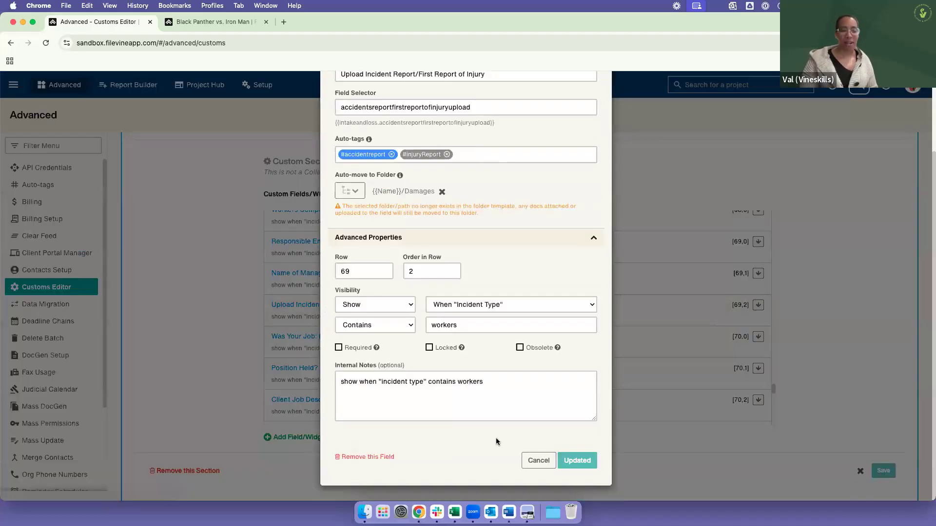
click(537, 458)
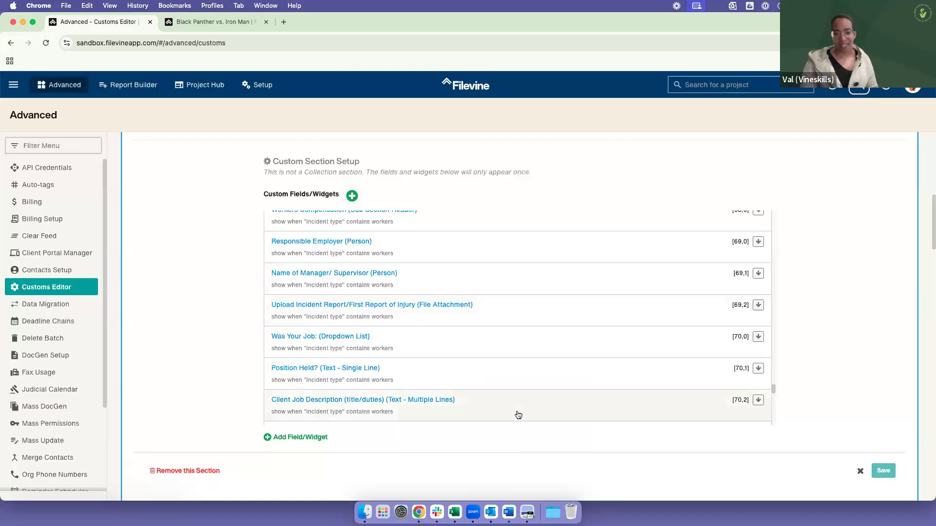
Step: Review the visibility notes on the workers compensation and nursing home fields, and the instruction widgets at the start of the section
scroll(518, 415, down, 5)
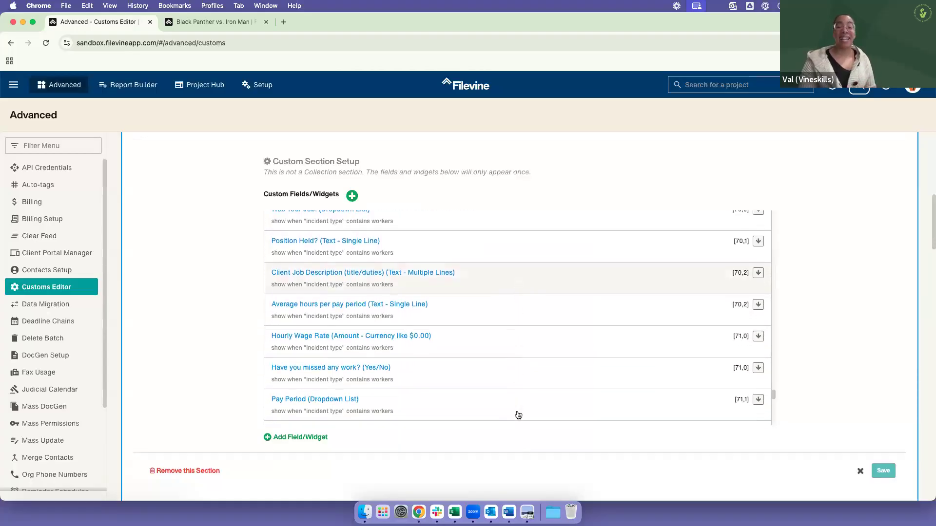
scroll(514, 413, down, 1)
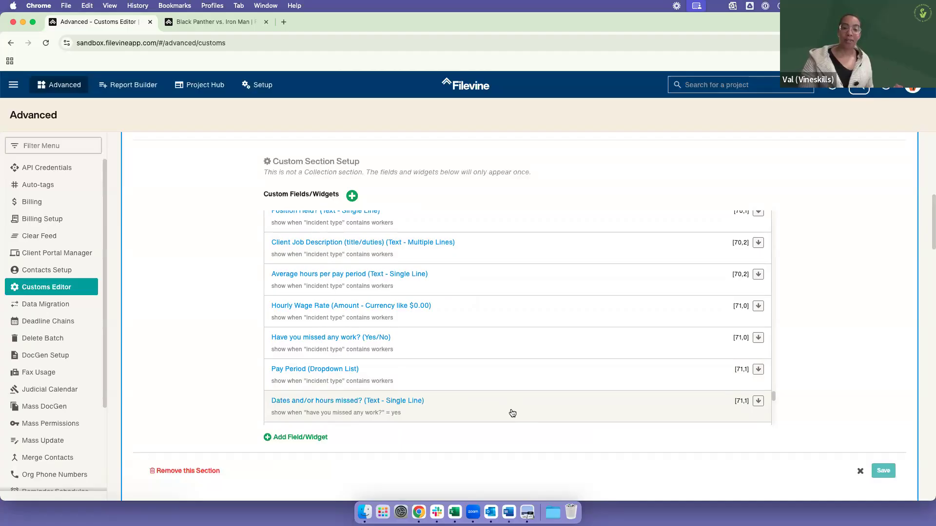
scroll(512, 413, down, 10)
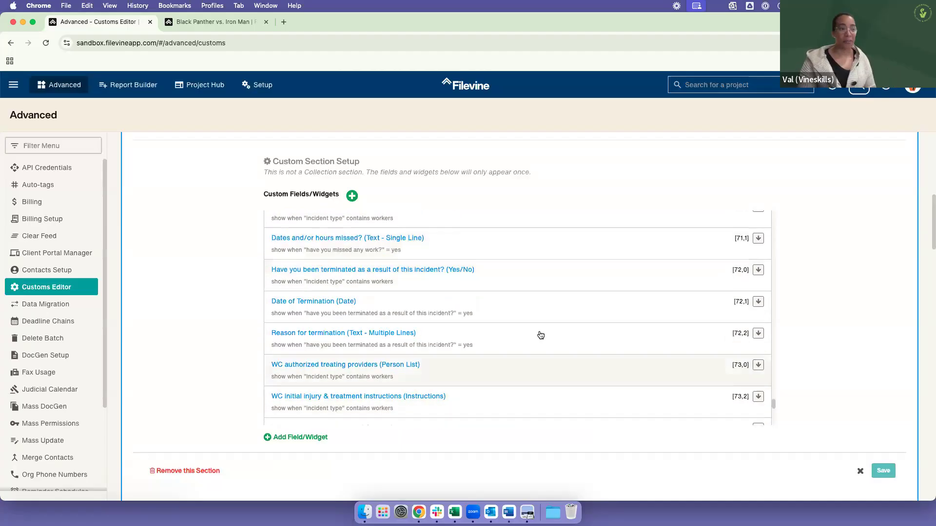
scroll(556, 355, up, 15)
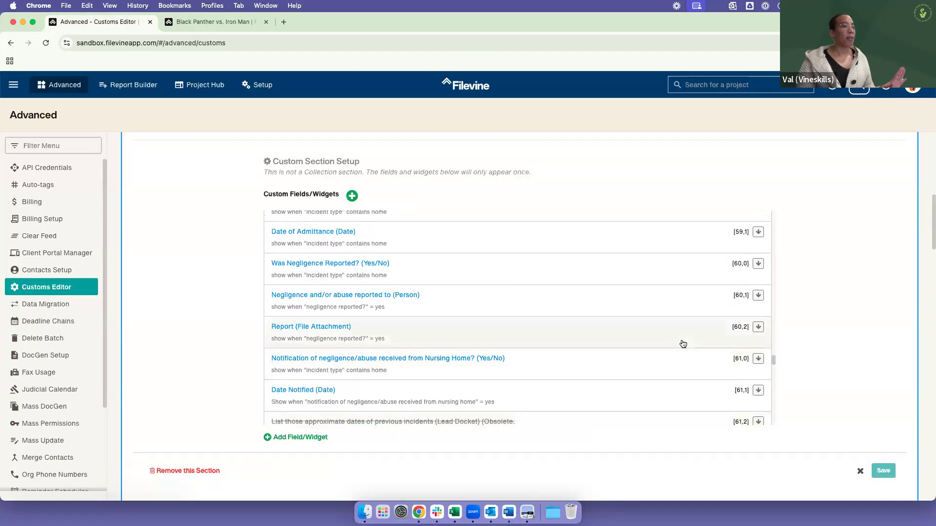
scroll(690, 345, up, 20)
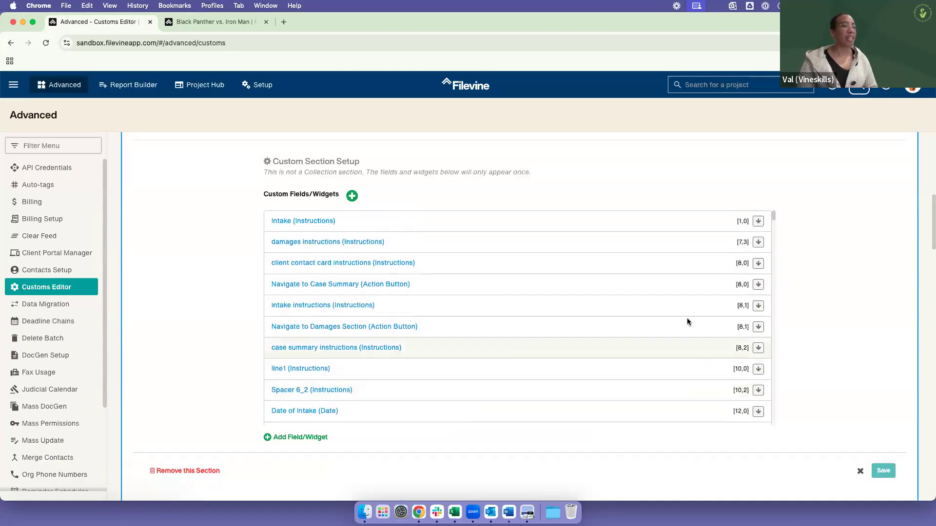
scroll(753, 227, down, 10)
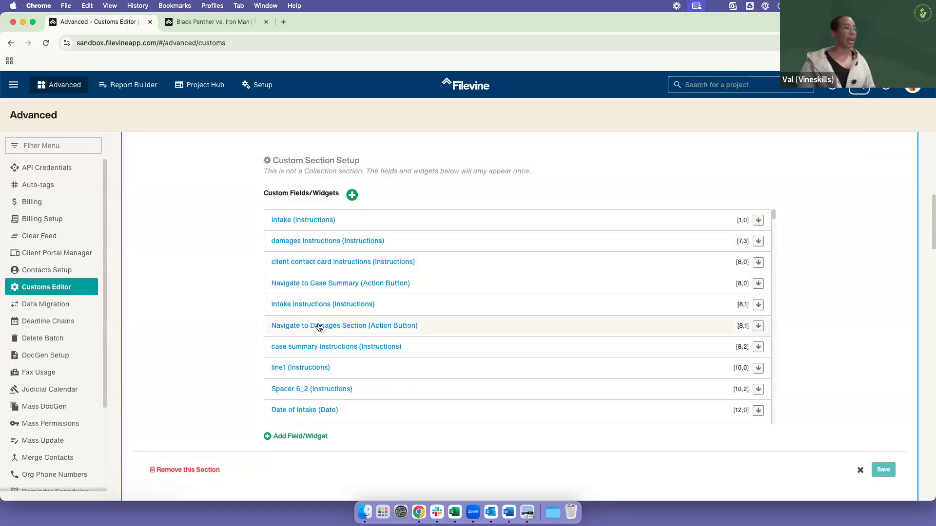
Step: Switch to the Black Panther vs. Iron Man project and examine the Intake Instructions and Damages heading in its Intake section
click(204, 22)
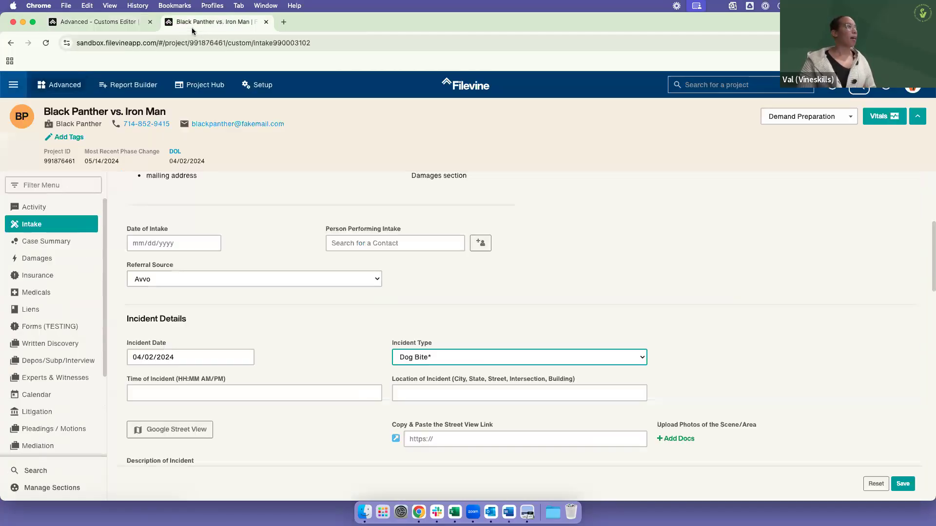
scroll(235, 232, up, 5)
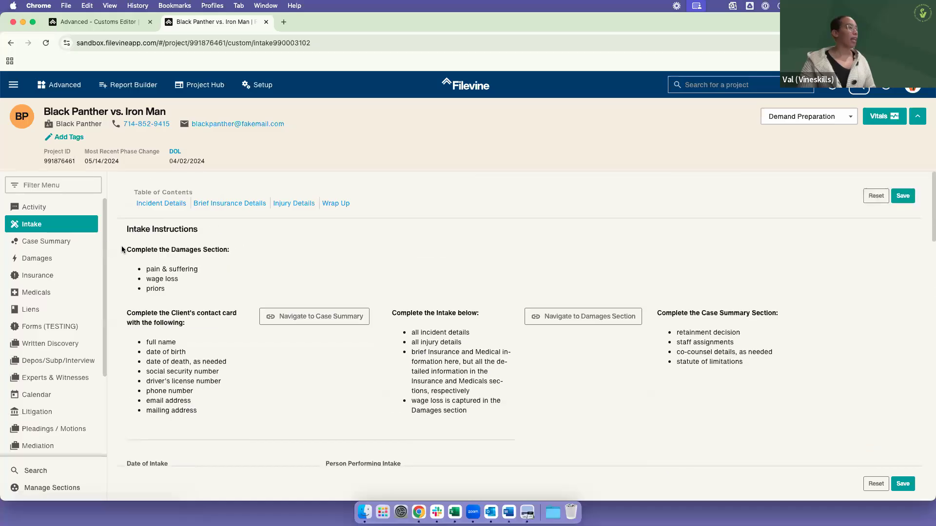
drag(122, 234, 201, 250)
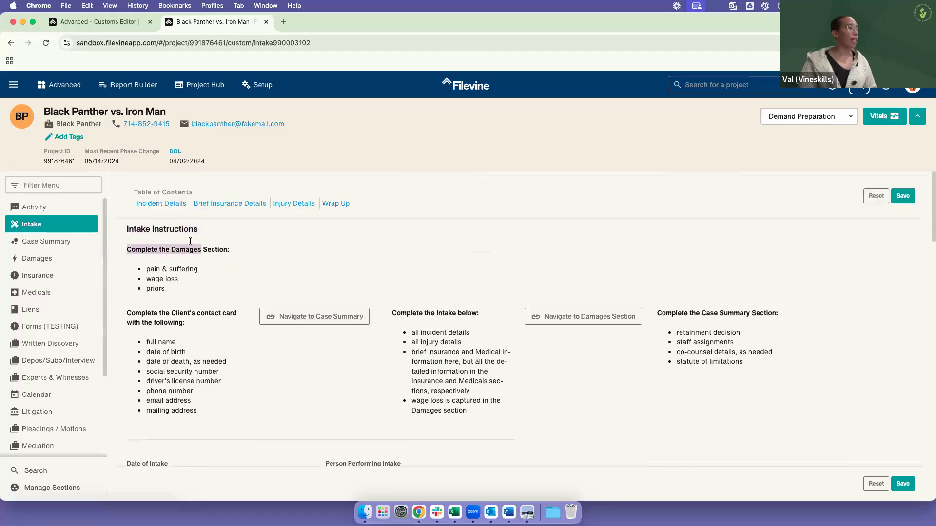
Step: In the Customs Editor, shift the client contact card instructions widget and everything after it down one row
click(115, 19)
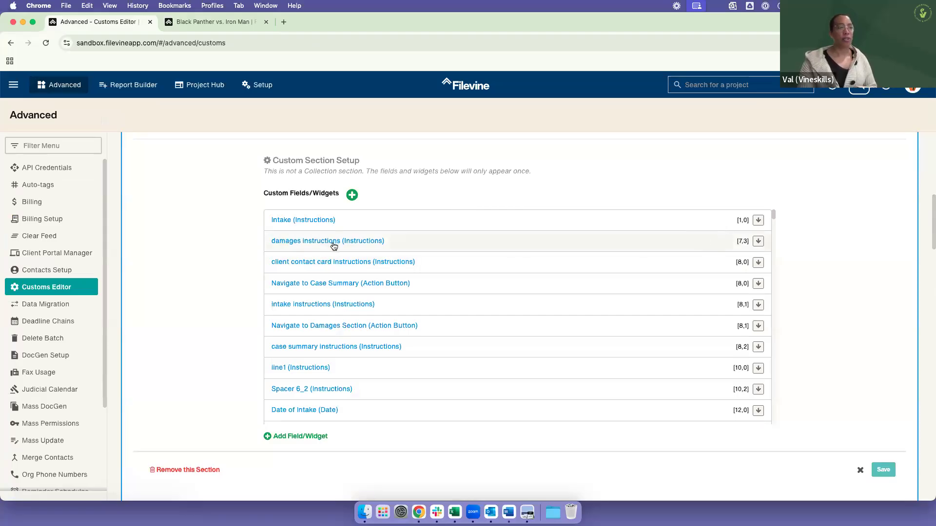
click(761, 264)
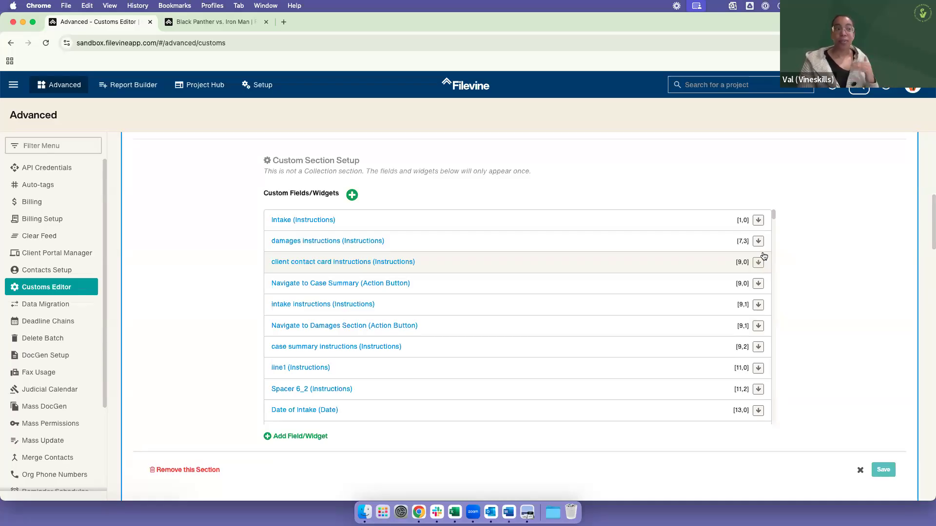
Step: Return to the project's Intake section and examine the spacing between the Intake Instructions title and the Damages instructions
click(213, 25)
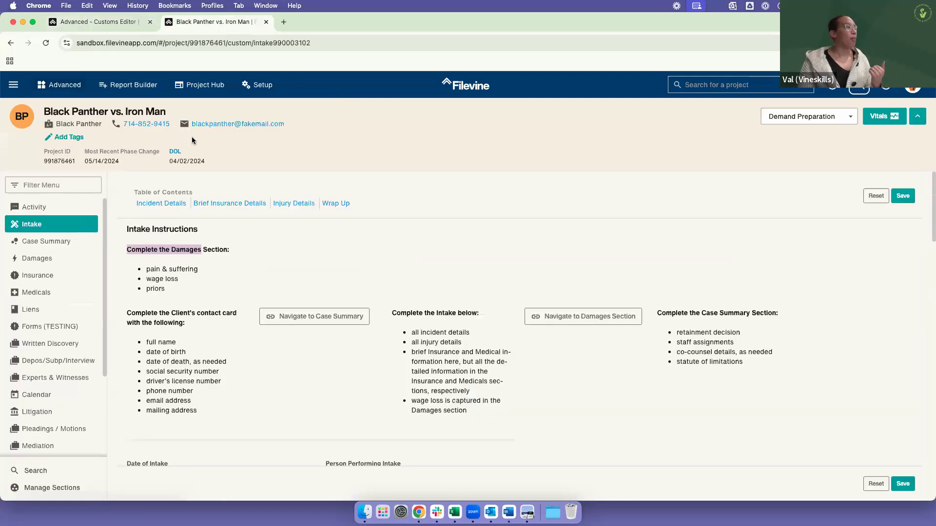
click(222, 250)
drag(128, 226, 150, 249)
click(139, 243)
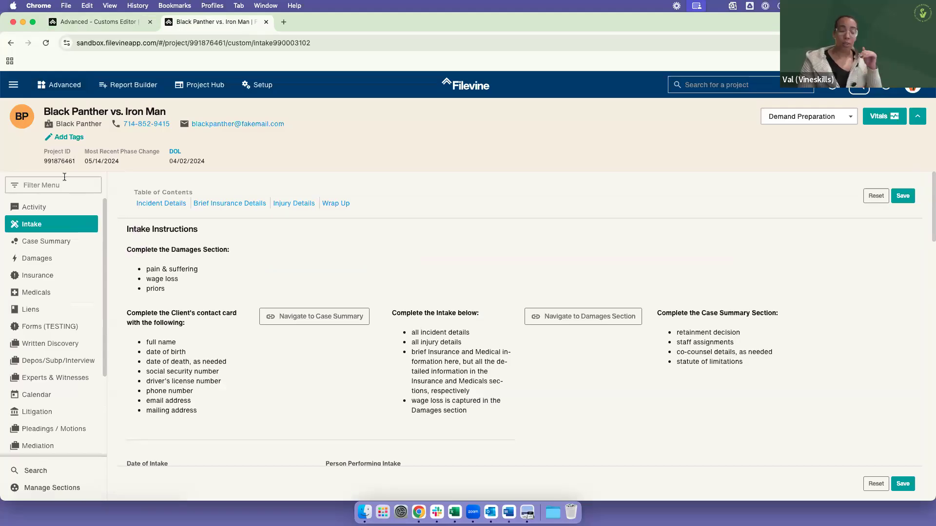
Step: Open the case summary instructions widget in the Customs Editor and inspect its advanced visibility options, keeping Show and Always
click(89, 22)
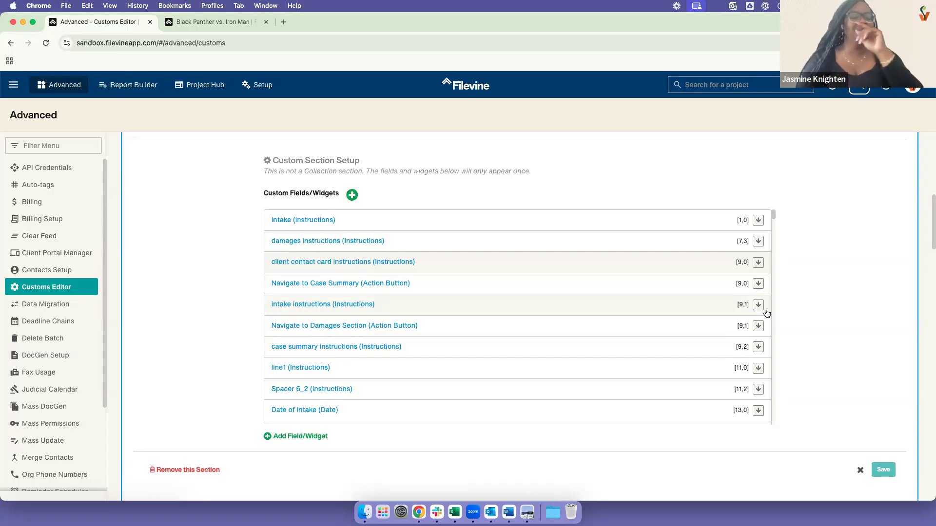
click(331, 347)
click(354, 326)
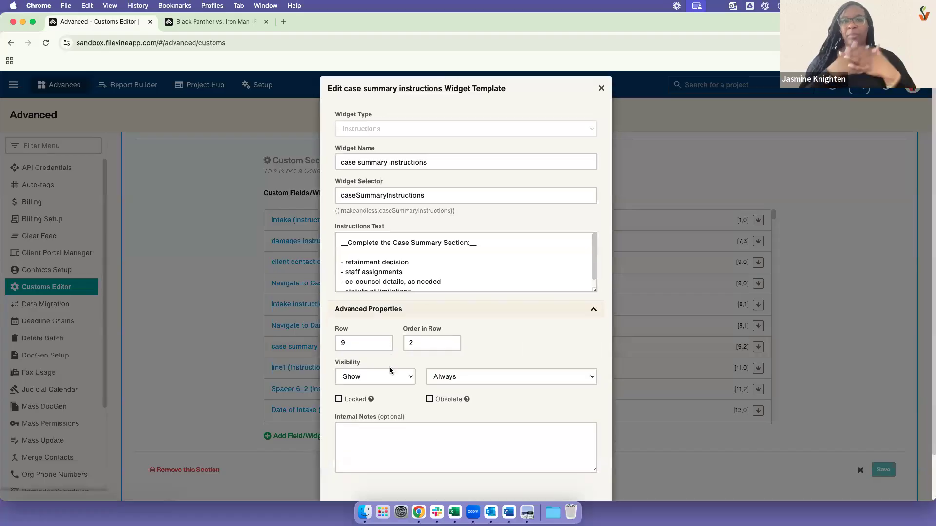
scroll(390, 371, down, 2)
click(390, 325)
click(460, 327)
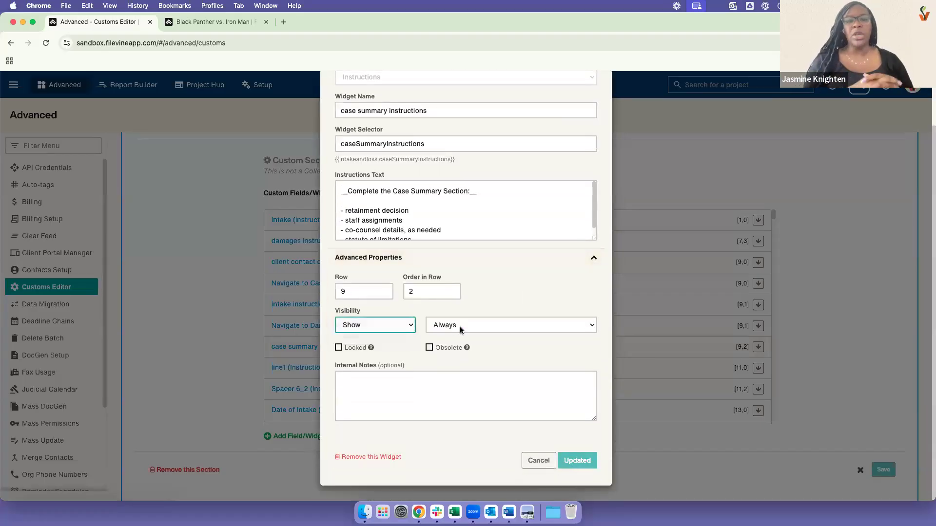
click(460, 327)
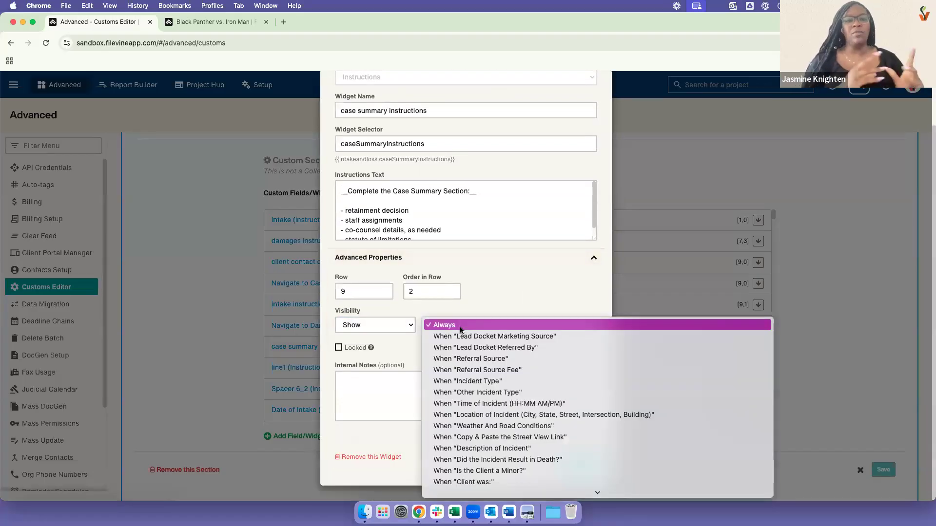
click(526, 309)
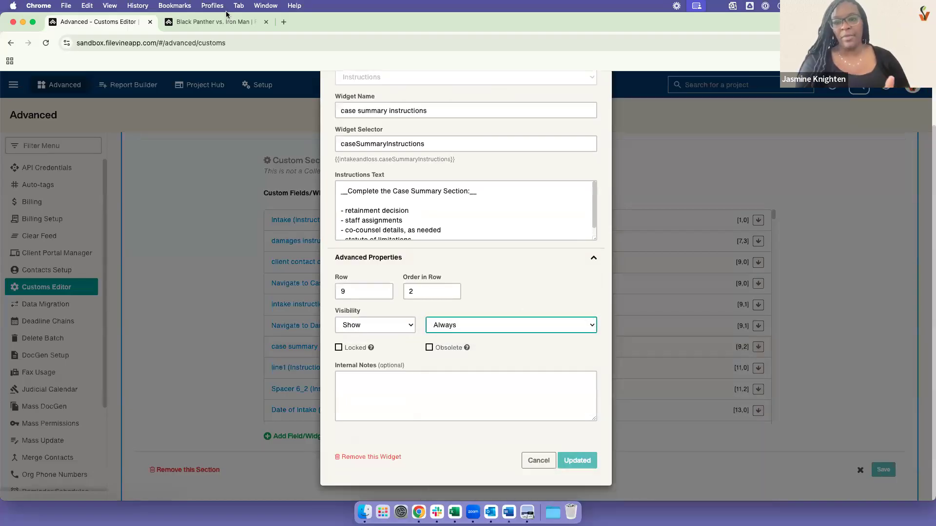
Step: View the Incident Type choices under Incident Details in the project's Intake section, leaving Dog Bite* selected
click(215, 22)
scroll(332, 250, down, 10)
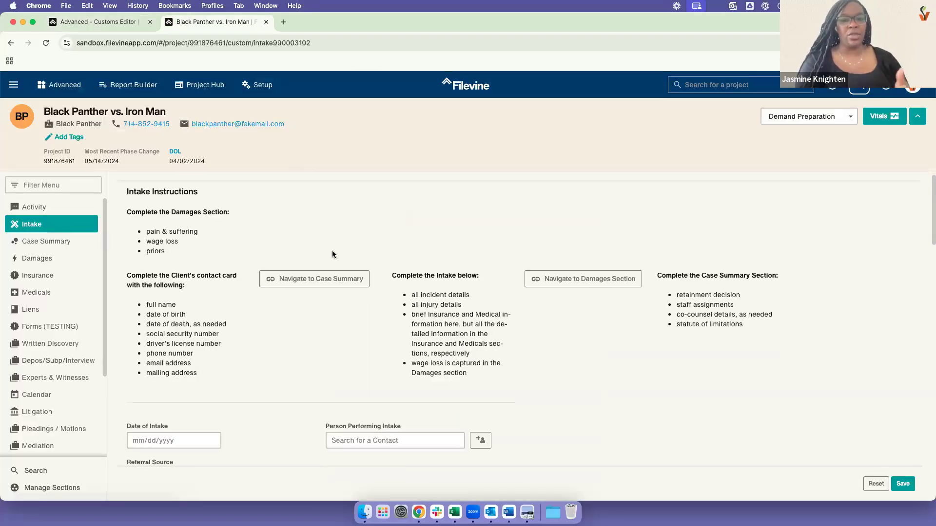
click(510, 209)
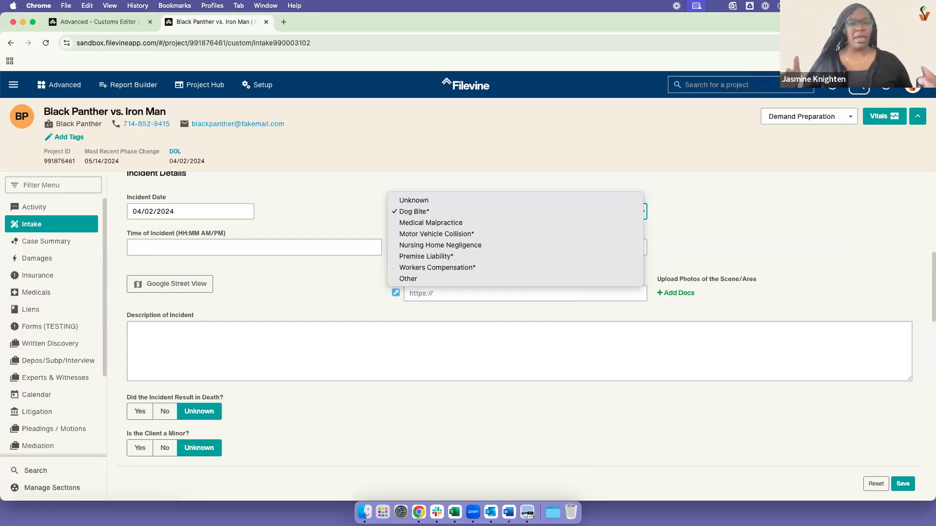
key(Escape)
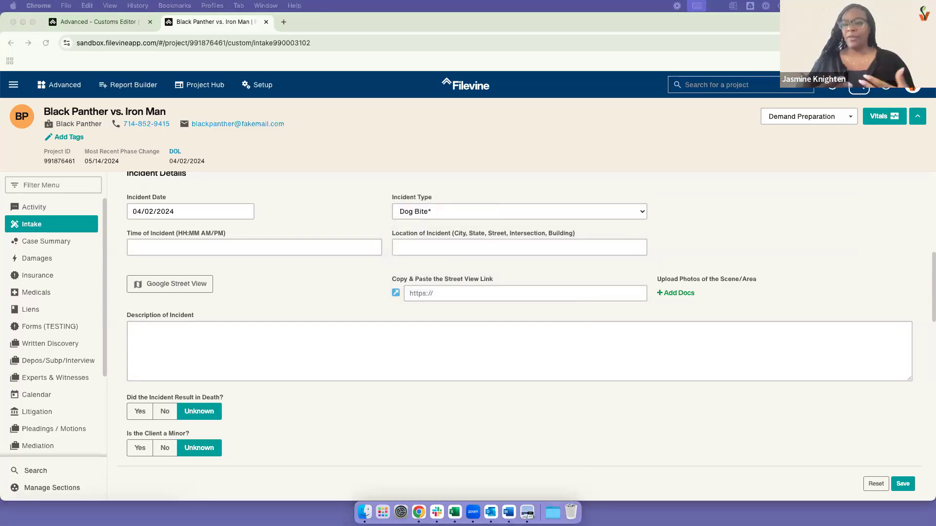